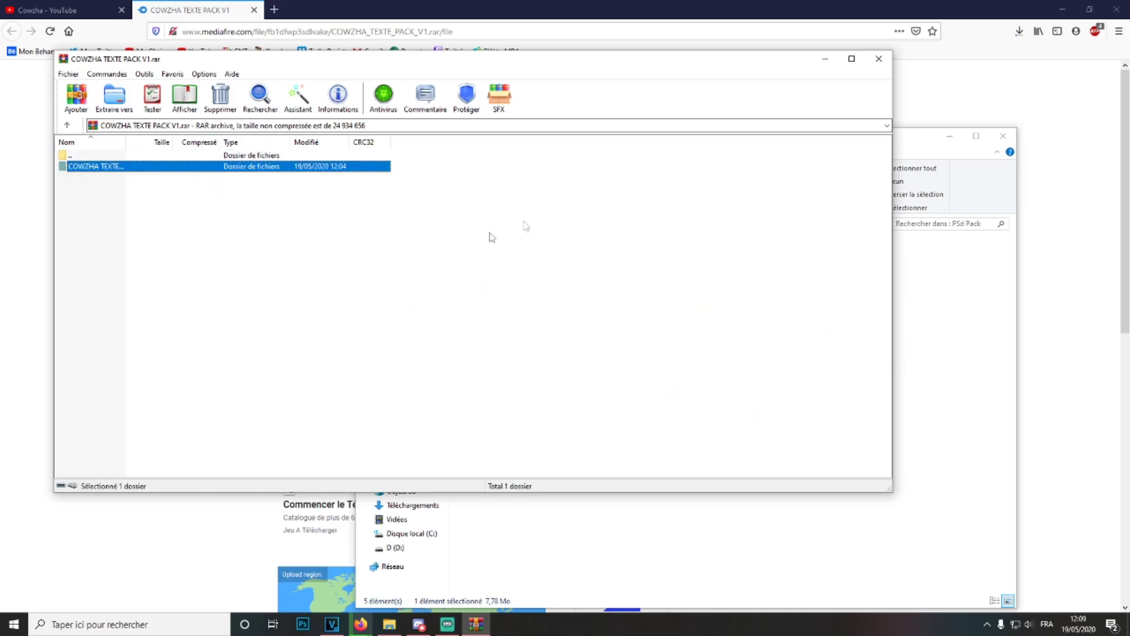
Step: Close the archive, look at the files in the extracted COWZHA TEXTE PACK V1 folder, and close the folder window
{"action": "left_click", "coordinate": [878, 58]}
{"action": "double_click", "coordinate": [489, 271]}
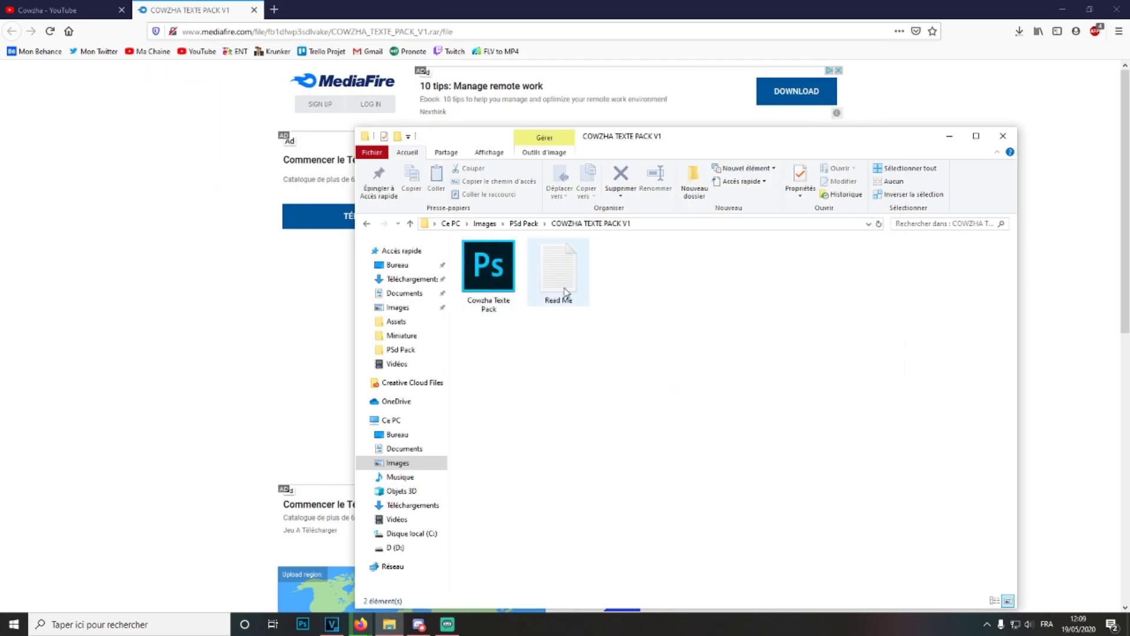
{"action": "left_click", "coordinate": [536, 297]}
{"action": "left_click", "coordinate": [1004, 135]}
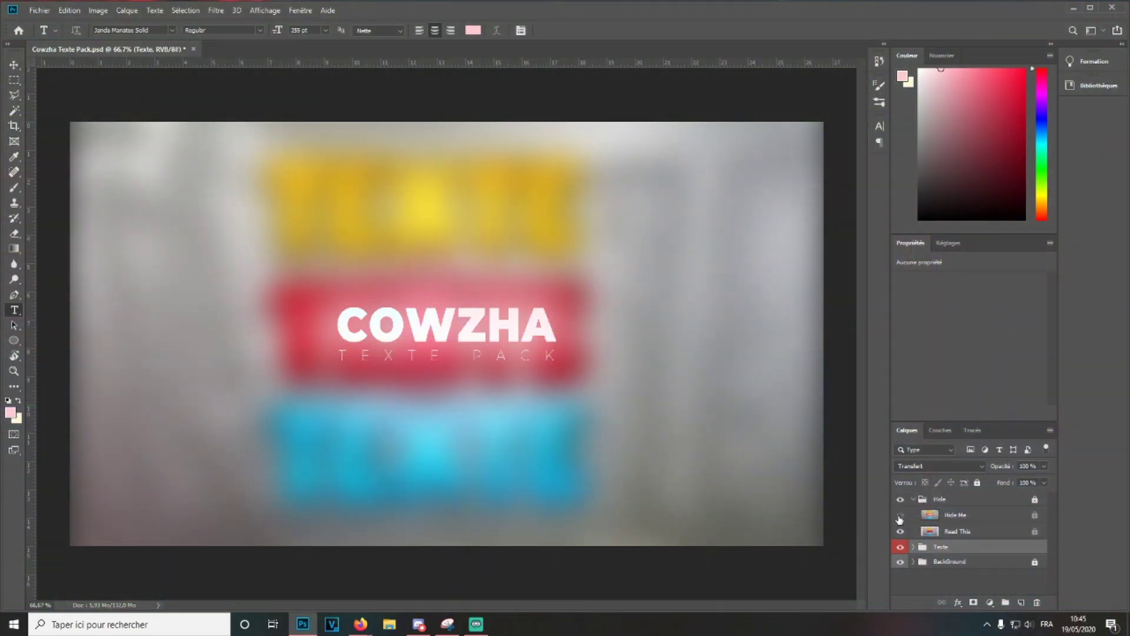
Step: In Photoshop, hide the Hide Me and Read This layers of Cowzha Texte Pack.psd and expand the Texte group
{"action": "left_click", "coordinate": [900, 516]}
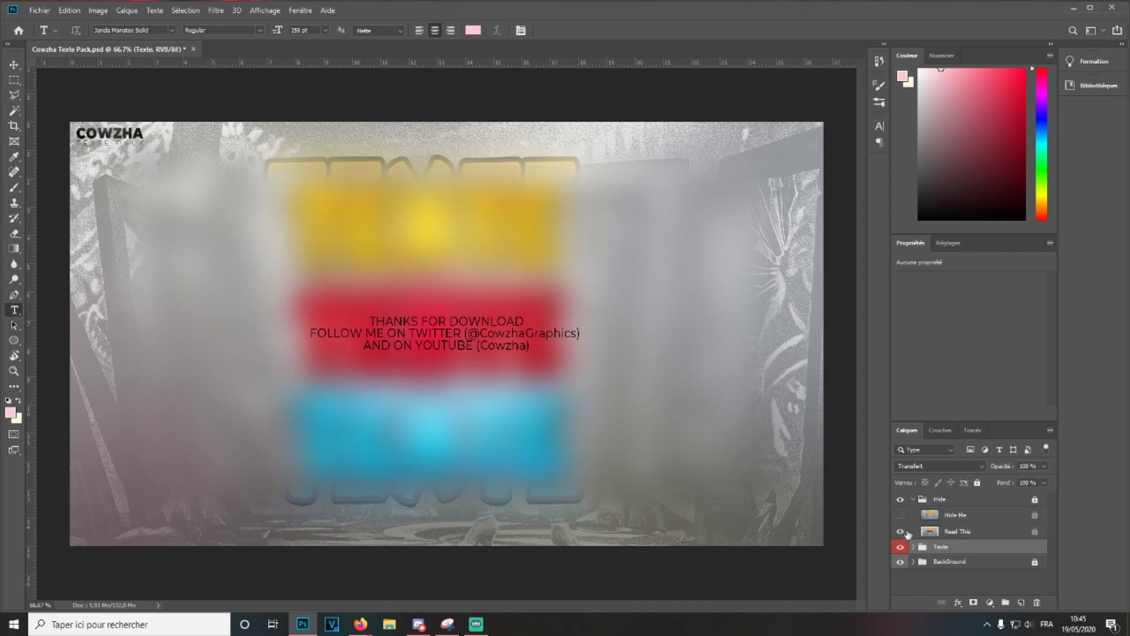
{"action": "left_click", "coordinate": [902, 531]}
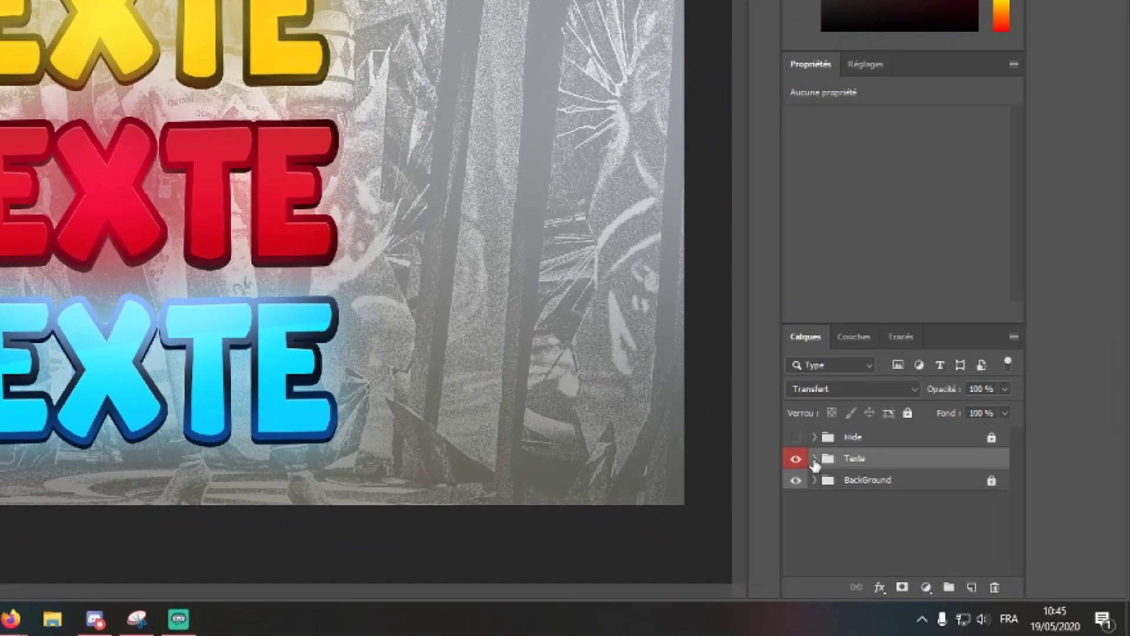
{"action": "left_click", "coordinate": [913, 514]}
Step: Toggle the visibility of the Texte 1, Texte 2 and Texte 3 groups to check which text style each contains
{"action": "left_click", "coordinate": [796, 480]}
{"action": "left_click", "coordinate": [796, 480]}
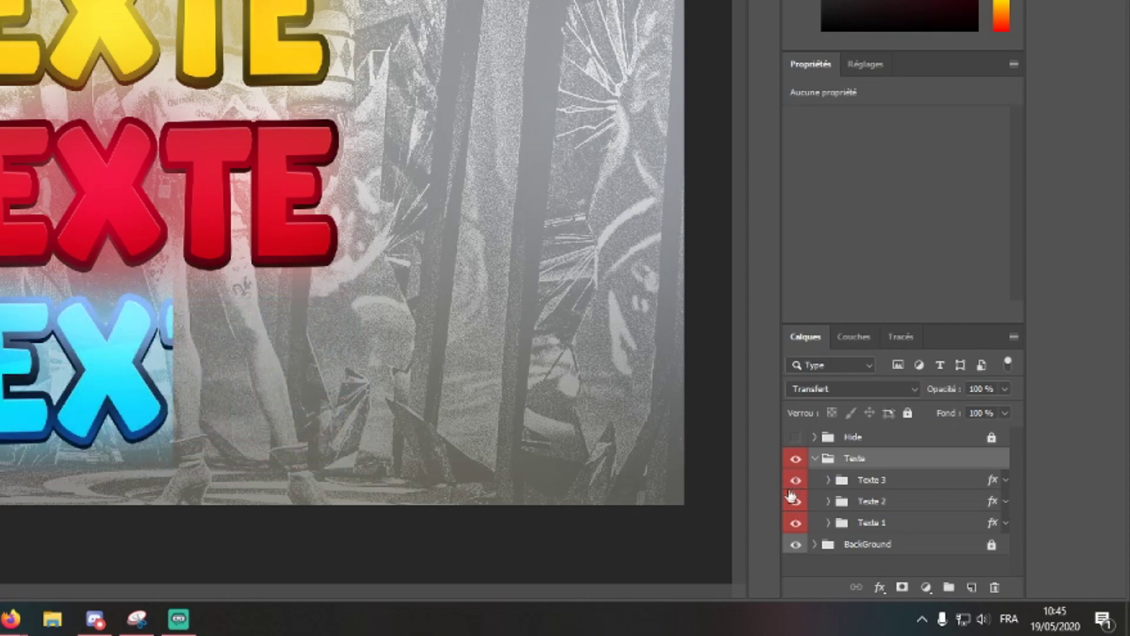
{"action": "left_click", "coordinate": [796, 501]}
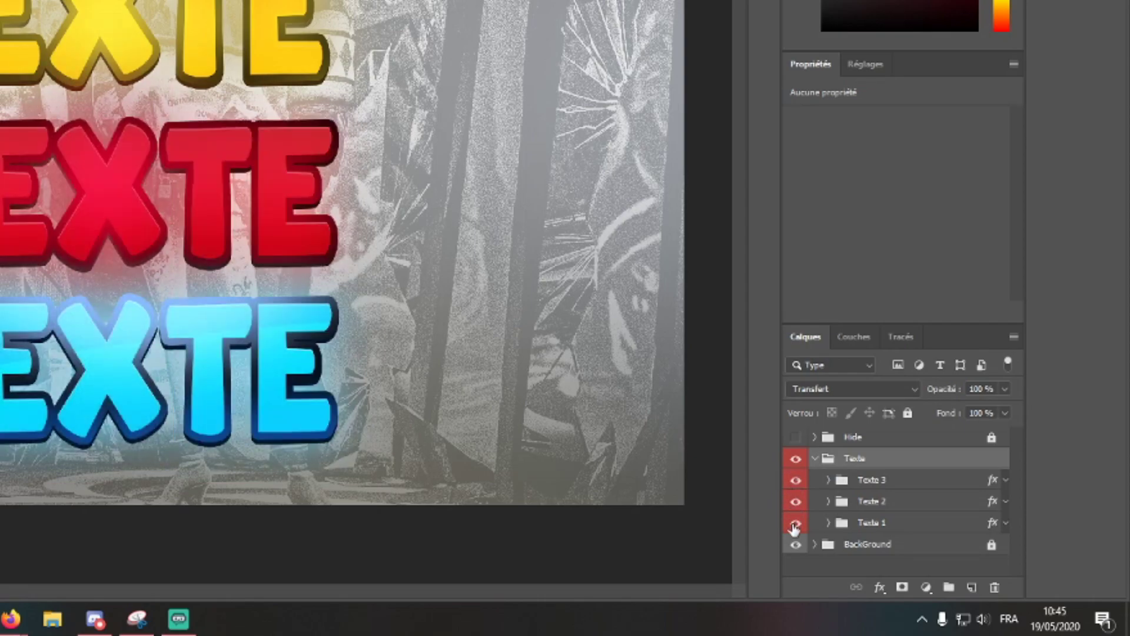
{"action": "left_click", "coordinate": [795, 524]}
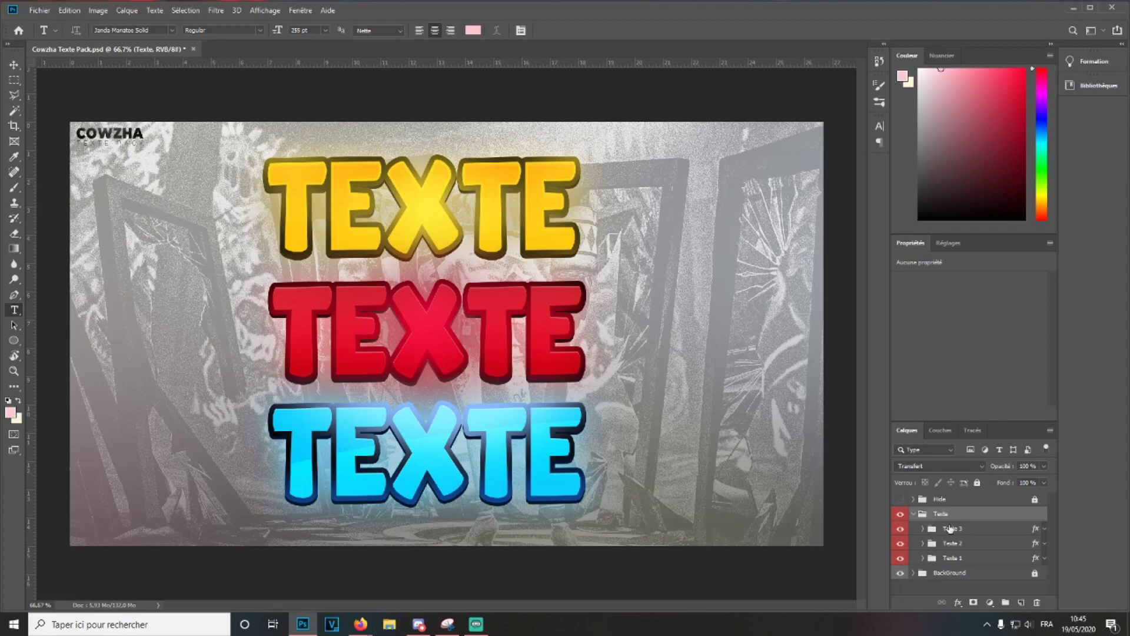
{"action": "left_click", "coordinate": [1090, 8]}
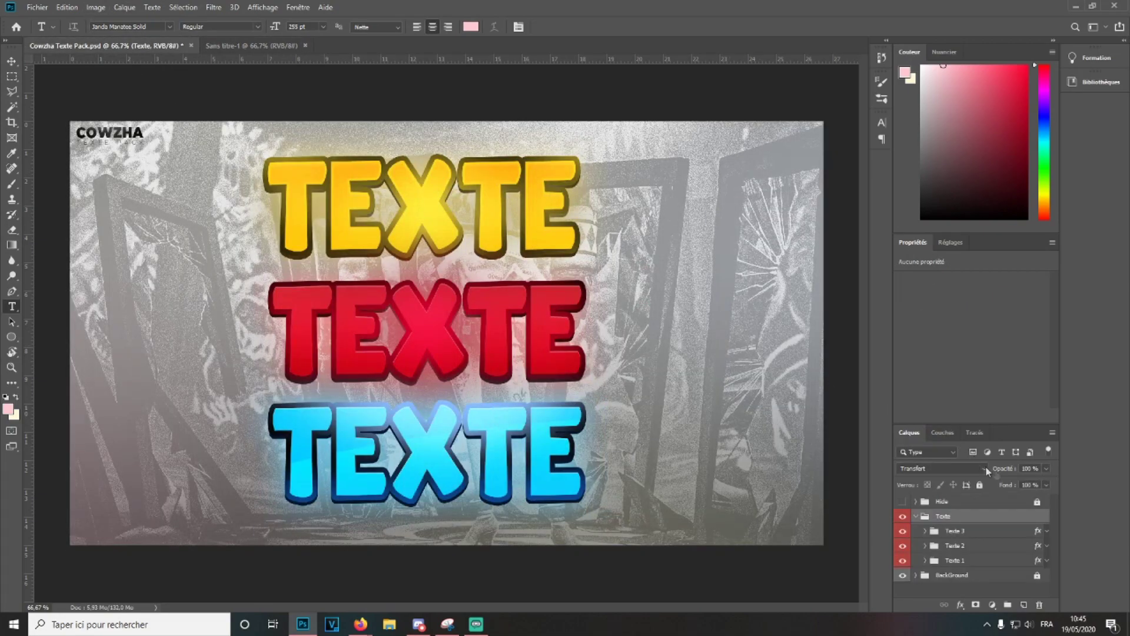
{"action": "left_click", "coordinate": [905, 562]}
{"action": "left_click", "coordinate": [906, 559]}
{"action": "left_click", "coordinate": [904, 546]}
{"action": "left_click", "coordinate": [903, 545]}
{"action": "left_click", "coordinate": [902, 531]}
{"action": "left_click", "coordinate": [902, 533]}
Step: Duplicate the Texte 3 group into the Sans titre-1 document
{"action": "left_click", "coordinate": [941, 536]}
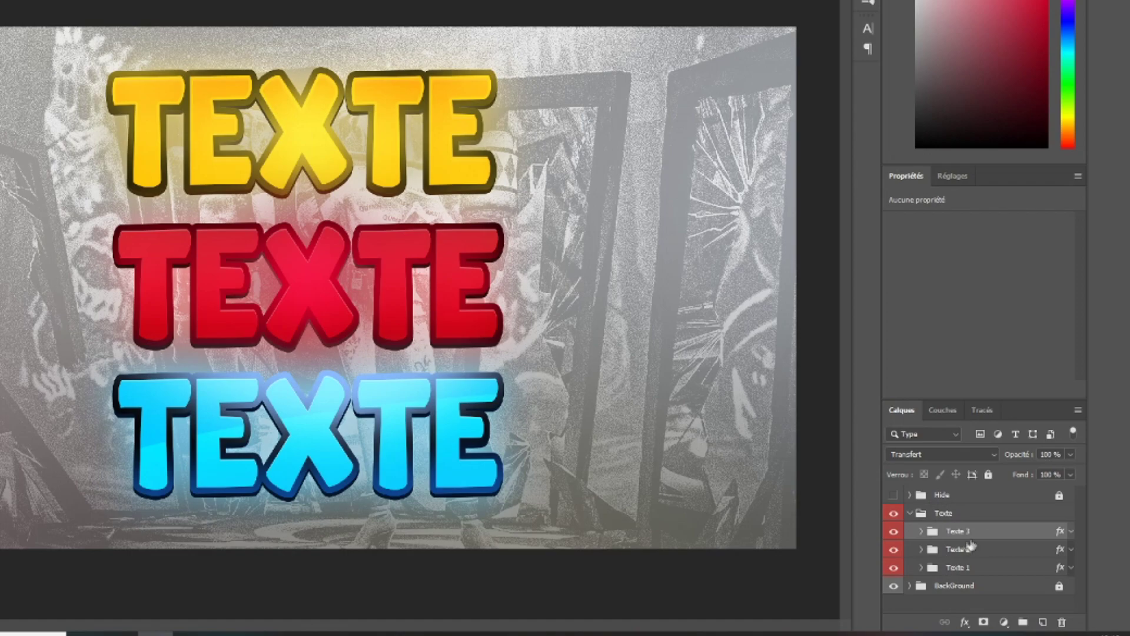
{"action": "right_click", "coordinate": [1003, 532]}
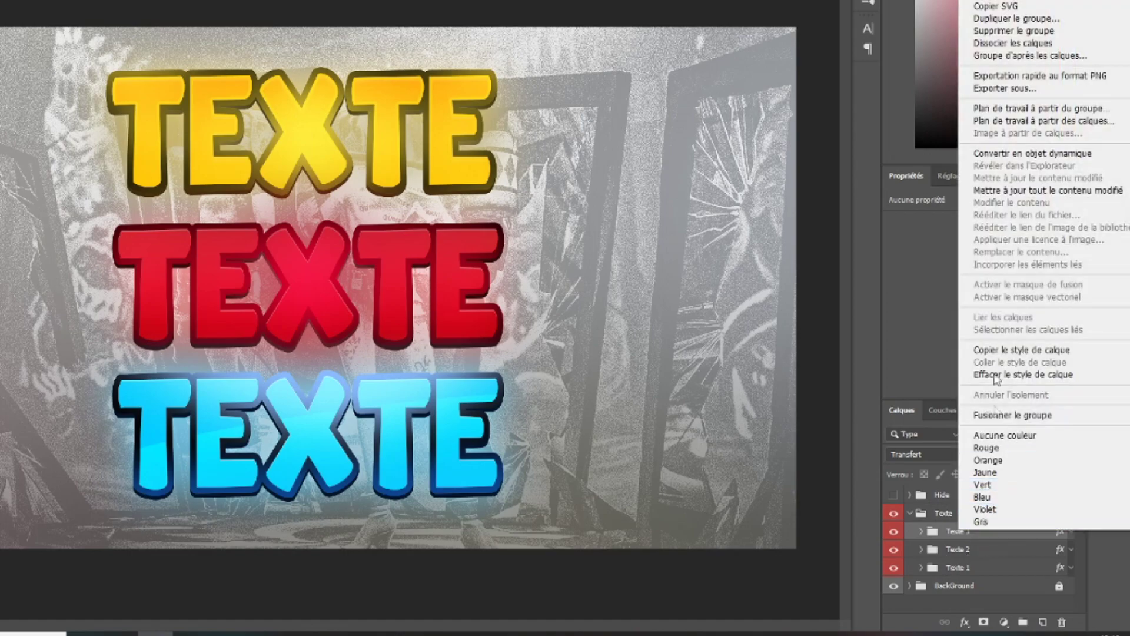
{"action": "left_click", "coordinate": [997, 20]}
{"action": "left_click", "coordinate": [552, 144]}
{"action": "left_click", "coordinate": [413, 171]}
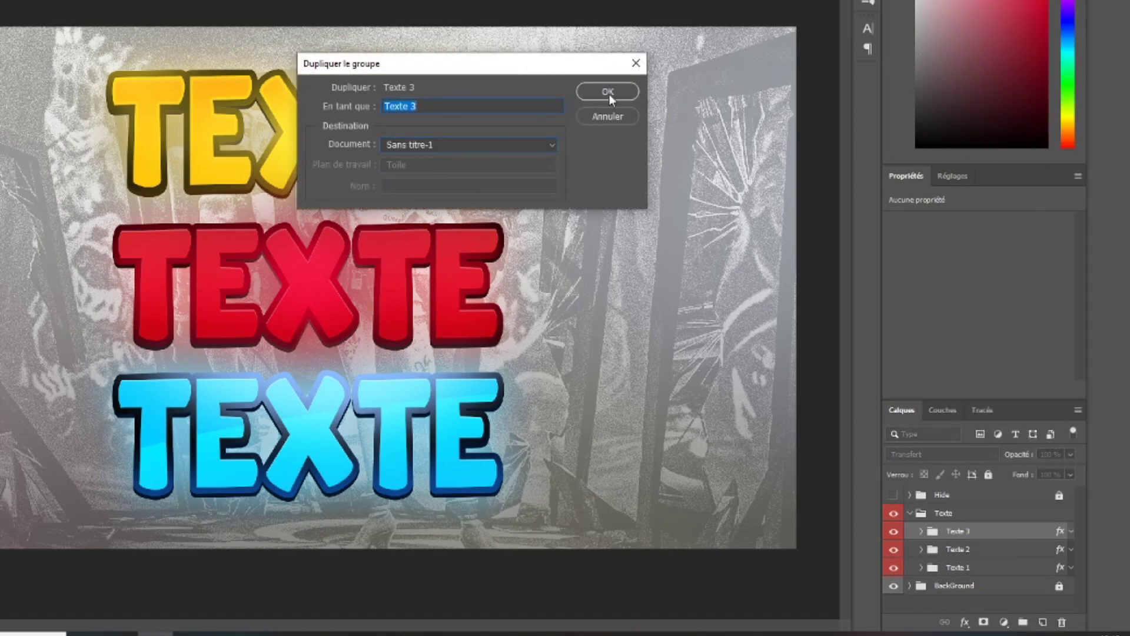
{"action": "left_click", "coordinate": [608, 91]}
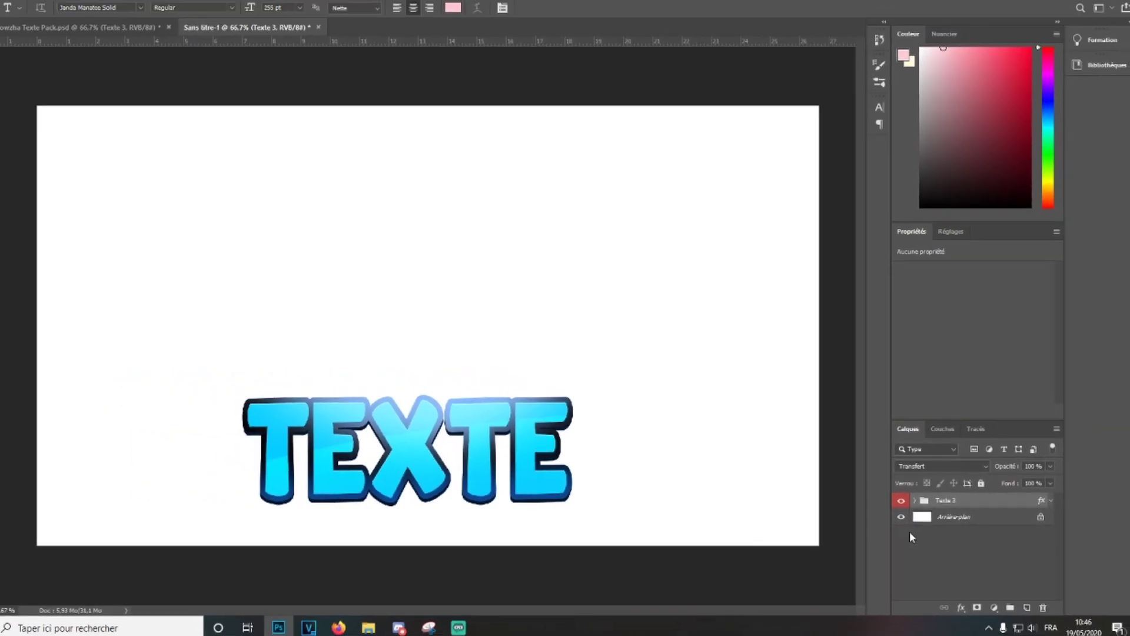
Step: Open the heidi image from the Skins Fortnite folder inside Images > Assets
{"action": "left_click", "coordinate": [37, 7]}
{"action": "left_click", "coordinate": [47, 30]}
{"action": "left_click", "coordinate": [129, 28]}
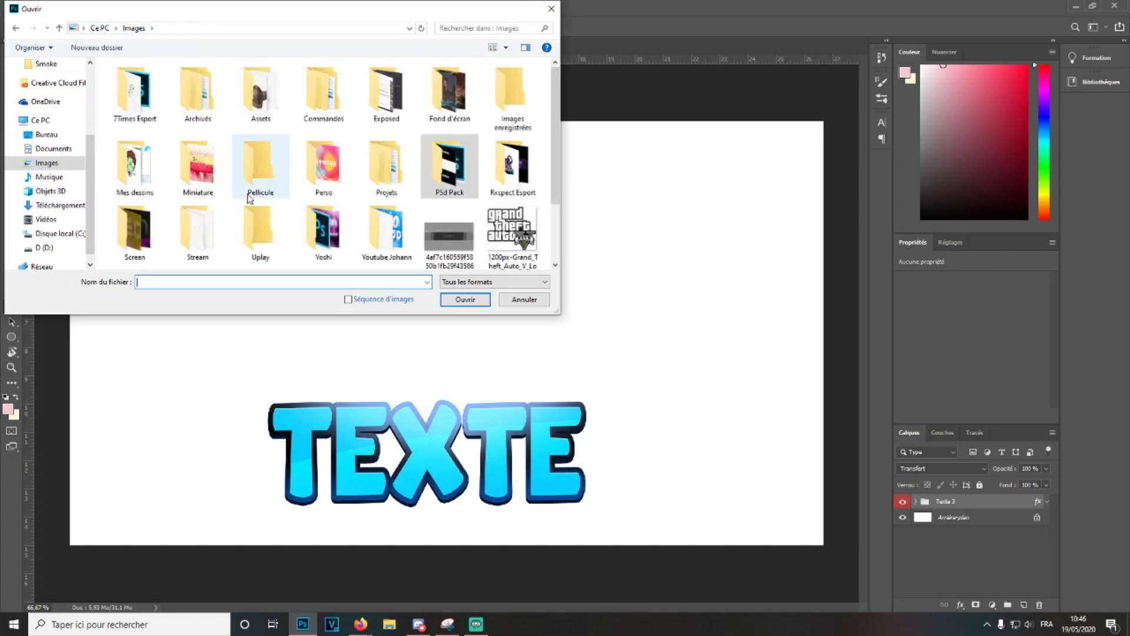
{"action": "double_click", "coordinate": [280, 107]}
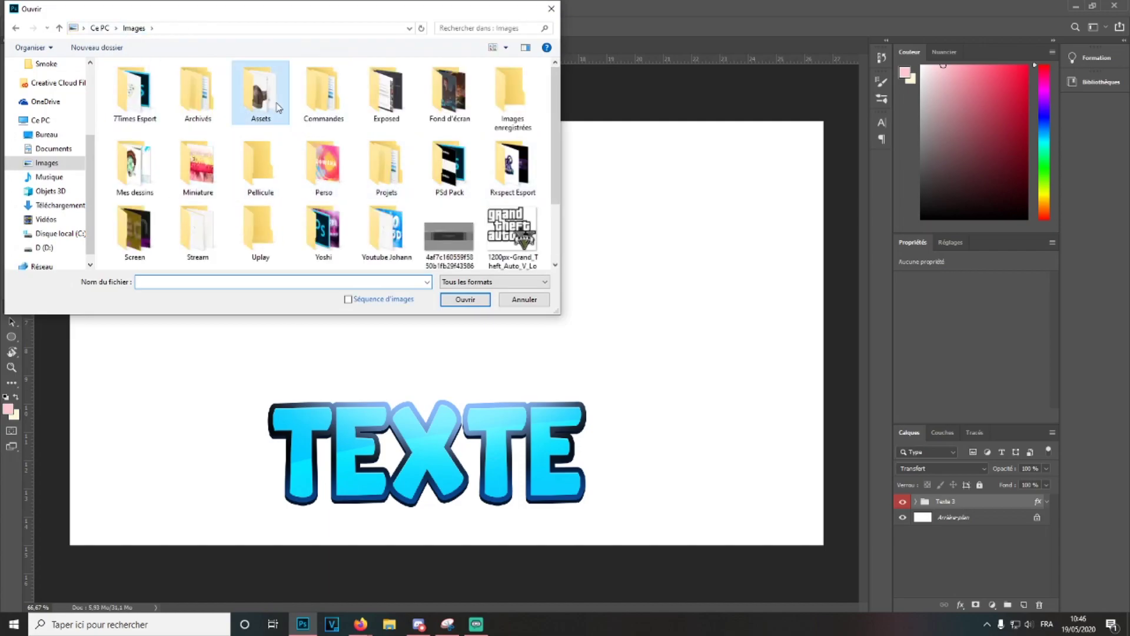
{"action": "double_click", "coordinate": [262, 161]}
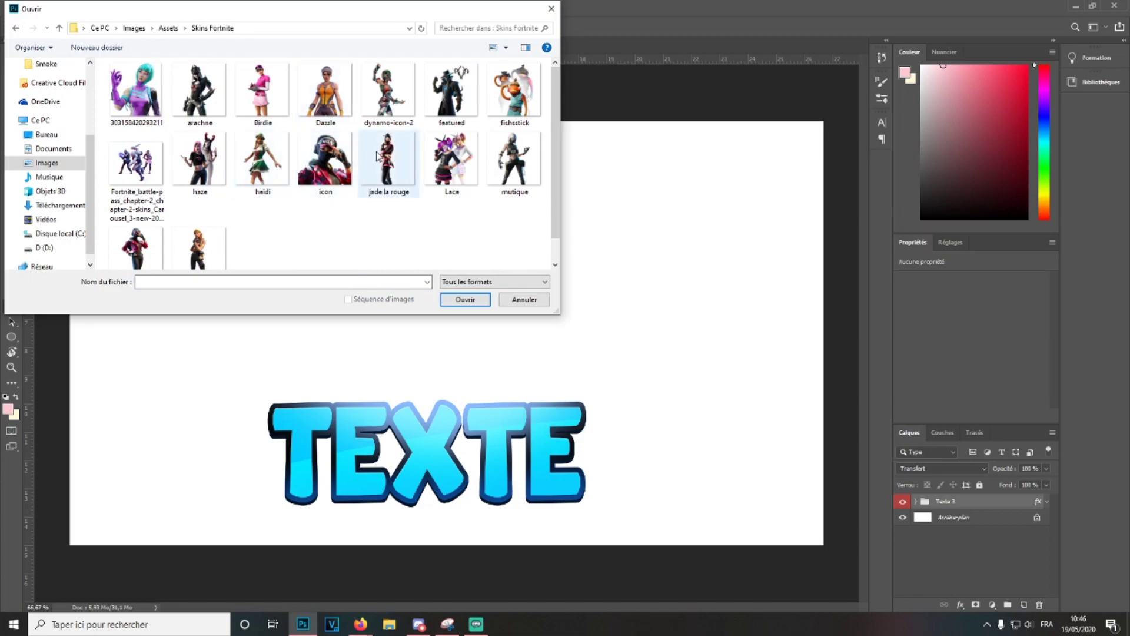
{"action": "double_click", "coordinate": [263, 170]}
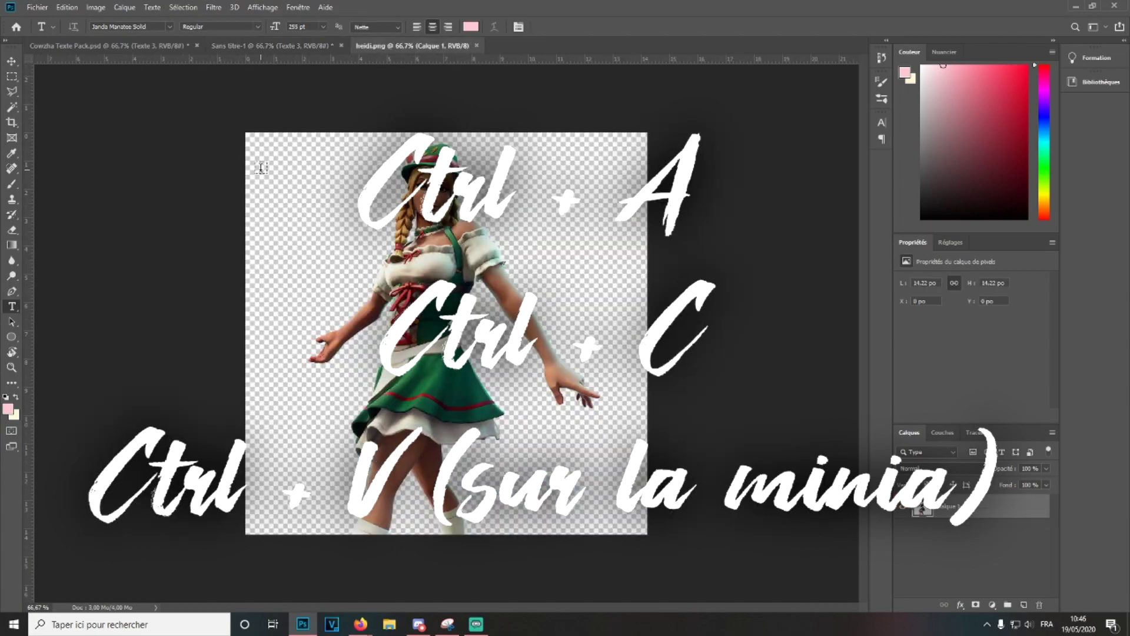
Step: Copy the whole heidi image, close its document, and paste the character into Sans titre-1
{"action": "key", "text": "ctrl+a"}
{"action": "left_click", "coordinate": [476, 45]}
{"action": "key", "text": "ctrl+v"}
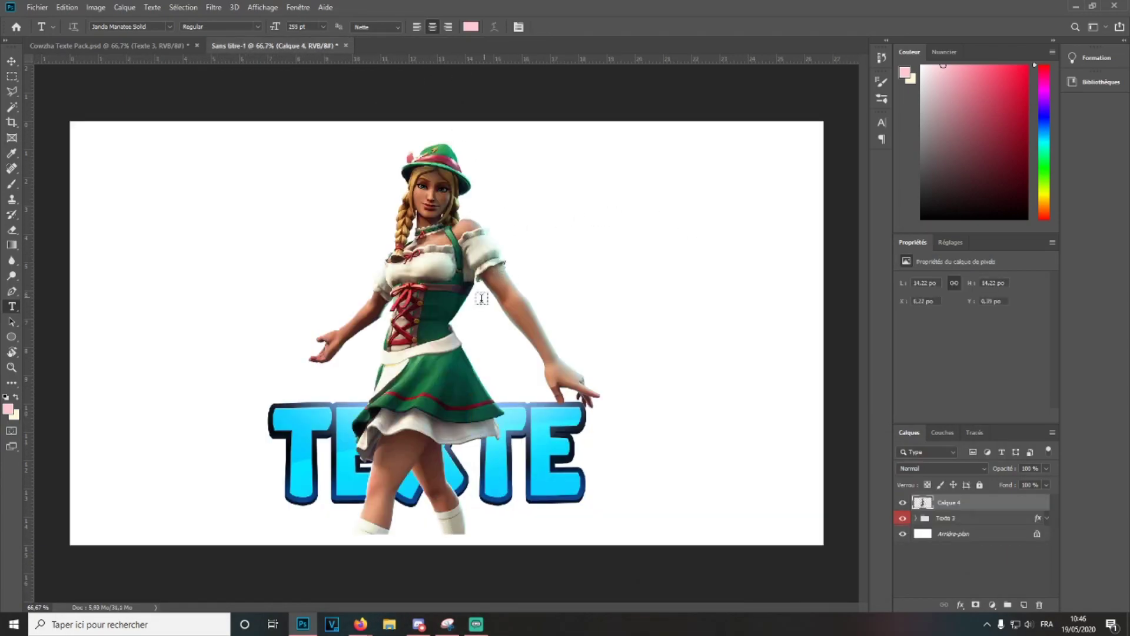
Step: Enlarge the pasted character to about 133% and position it along the left side of the canvas
{"action": "key", "text": "ctrl+t"}
{"action": "left_click_drag", "start_coordinate": [240, 536], "coordinate": [109, 595]}
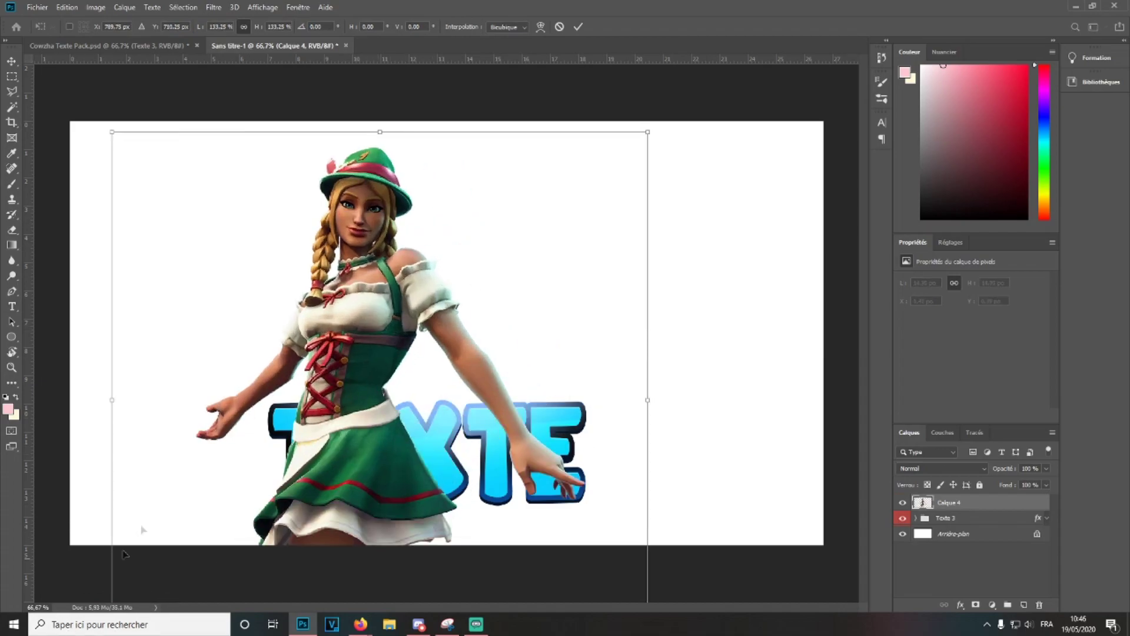
{"action": "left_click_drag", "start_coordinate": [265, 337], "coordinate": [151, 335]}
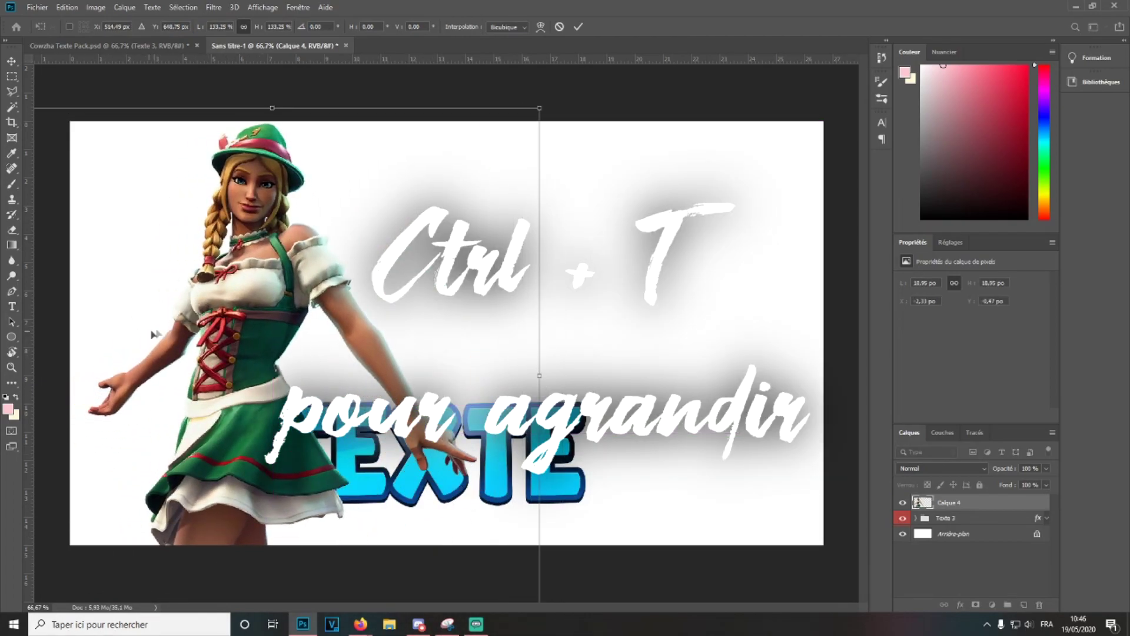
{"action": "left_click_drag", "start_coordinate": [590, 270], "coordinate": [592, 251]}
{"action": "left_click_drag", "start_coordinate": [330, 263], "coordinate": [318, 262]}
{"action": "key", "text": "Return"}
Step: Move the Texte 3 group up so the text sits beside the character's shoulder
{"action": "key", "text": "t"}
{"action": "left_click", "coordinate": [951, 519]}
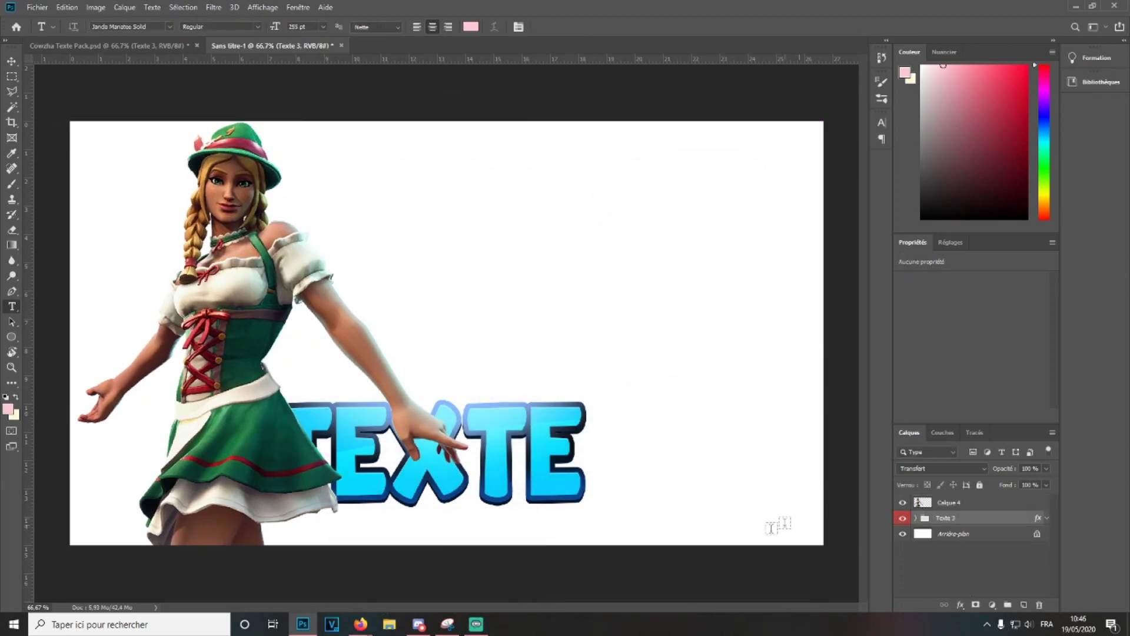
{"action": "key", "text": "ctrl+t"}
{"action": "left_click_drag", "start_coordinate": [459, 449], "coordinate": [524, 272]}
{"action": "key", "text": "Return"}
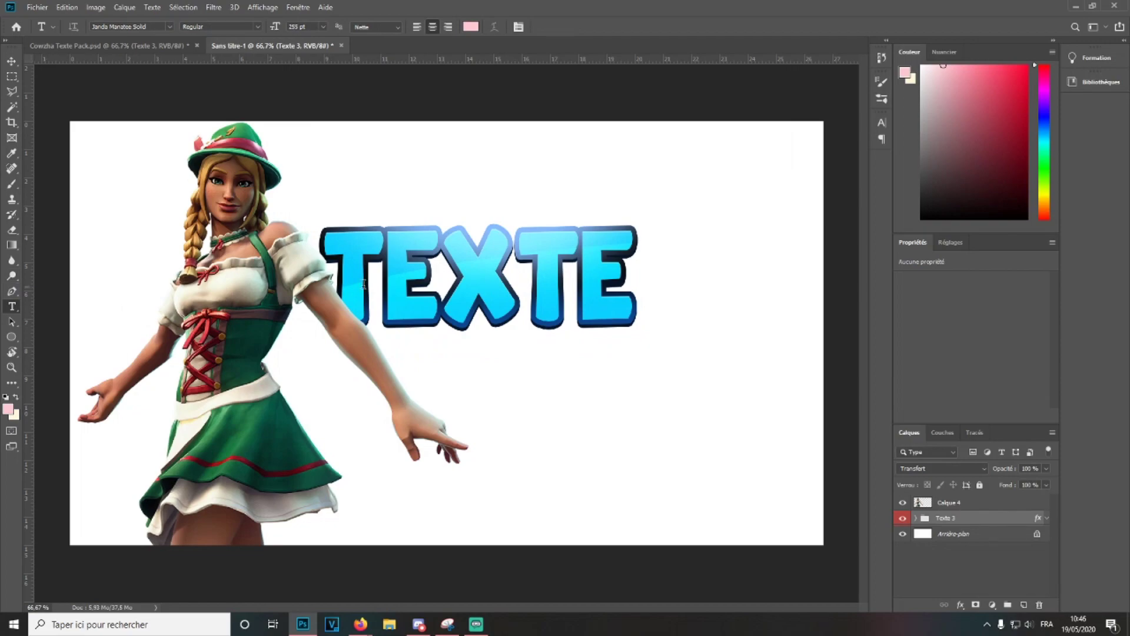
Step: Try replacing the text TEXTE with "15 KILLS" in the Texte 3 group, and undo the edit
{"action": "left_click", "coordinate": [439, 283]}
{"action": "key", "text": "ctrl+a"}
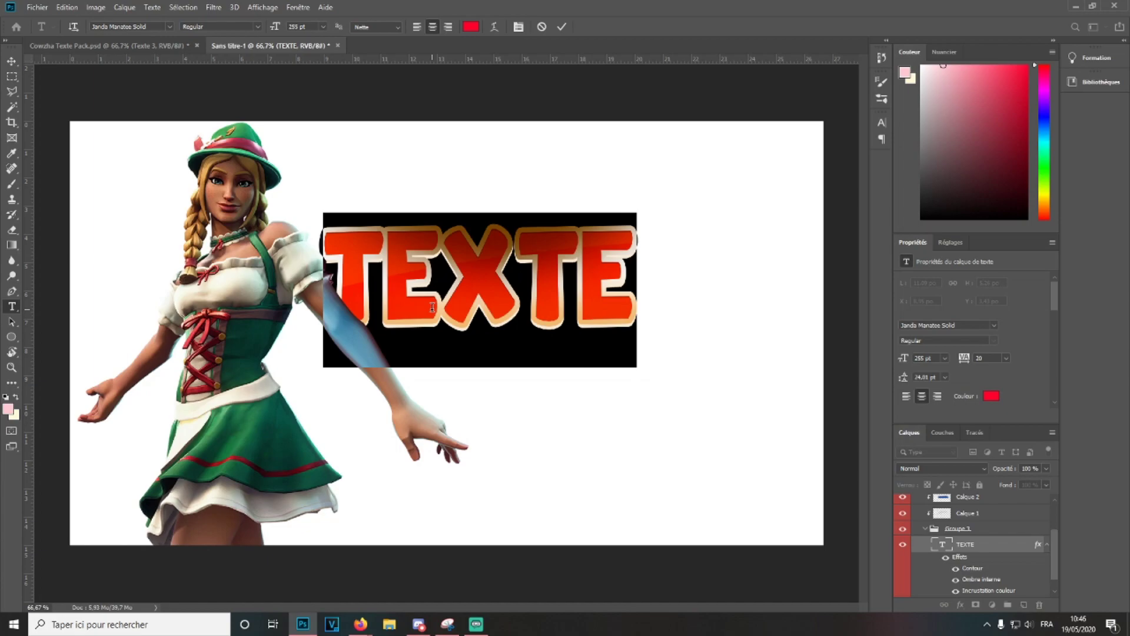
{"action": "type", "text": "15 KILLS"}
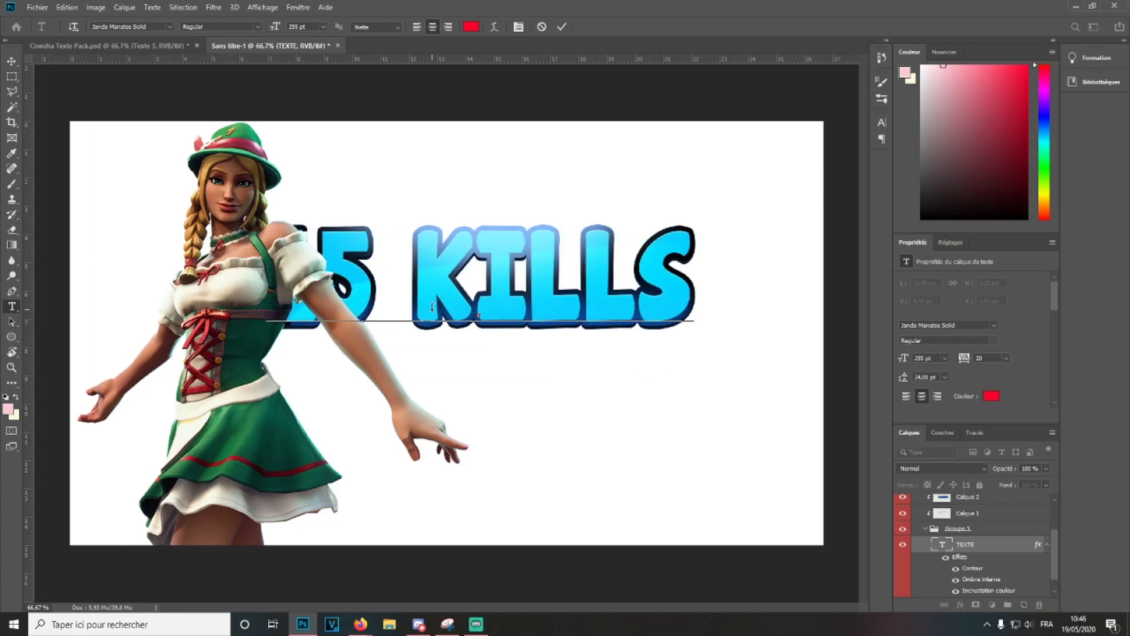
{"action": "key", "text": "ctrl+Return"}
{"action": "left_click", "coordinate": [916, 519]}
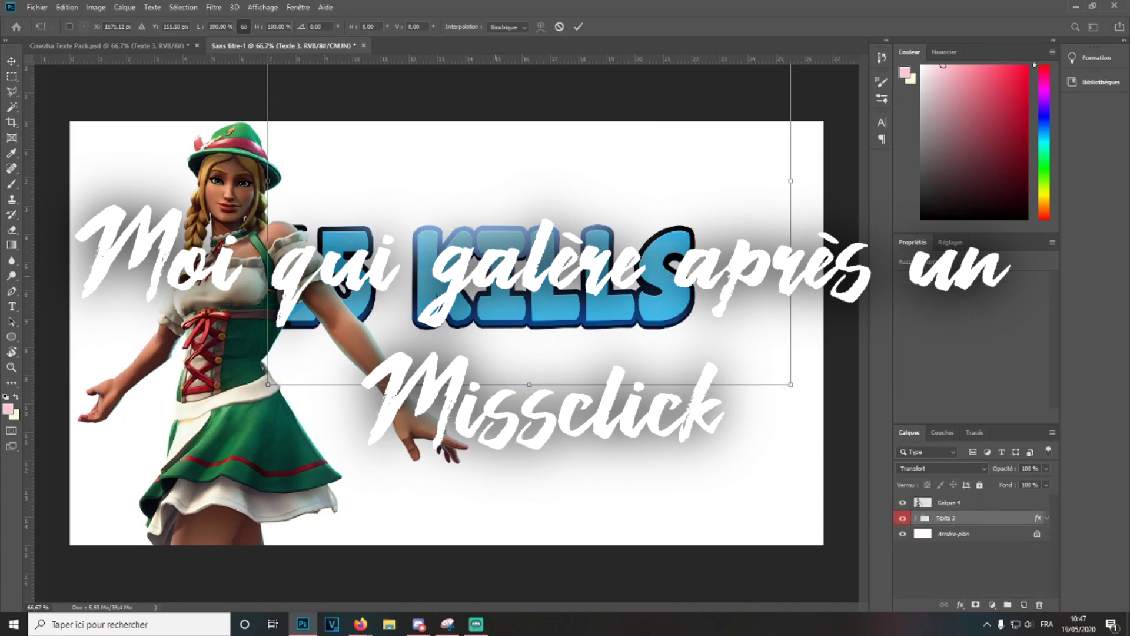
{"action": "key", "text": "ctrl+z"}
Step: Replace the wording of the blue TEXTE text layer with "15 KILLS"
{"action": "left_click_drag", "start_coordinate": [485, 297], "coordinate": [448, 487]}
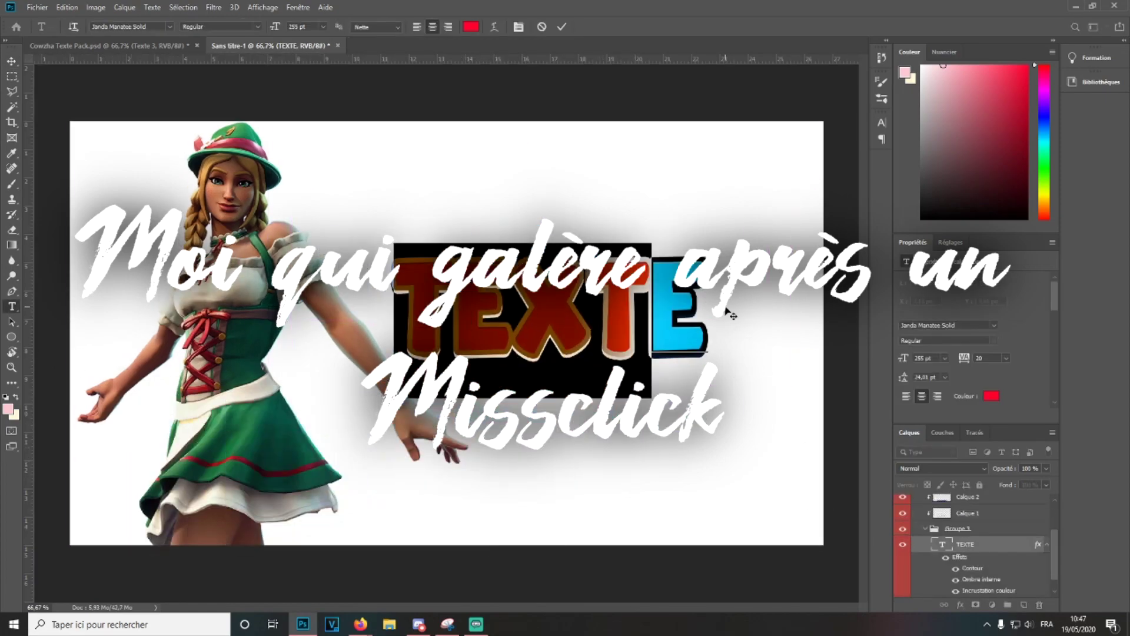
{"action": "type", "text": "15 KILLS"}
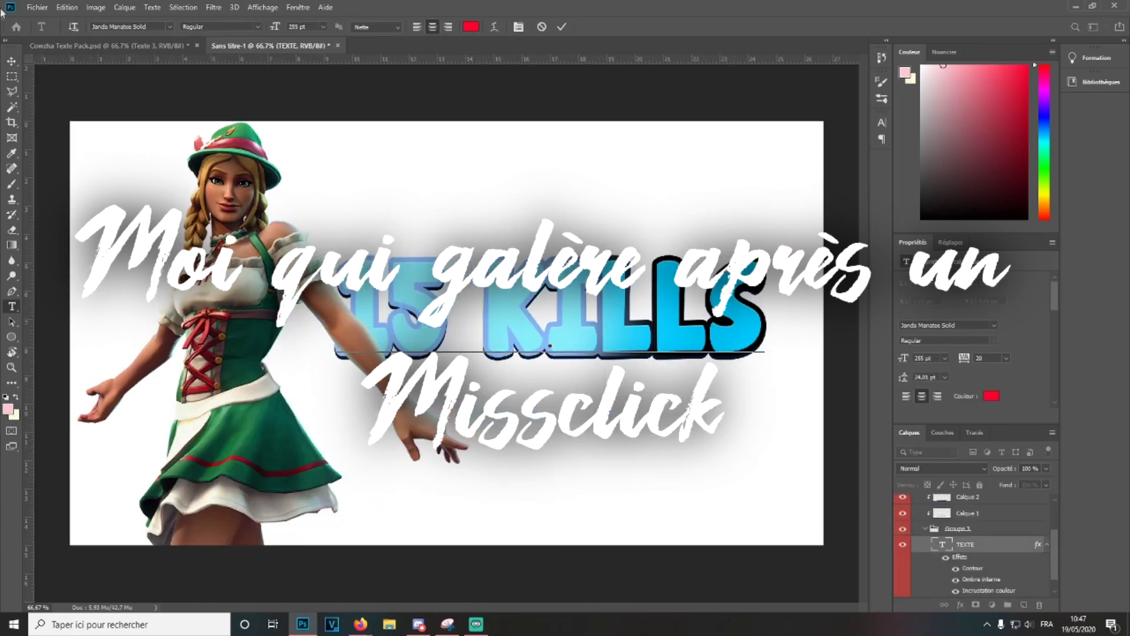
{"action": "key", "text": "ctrl+Return"}
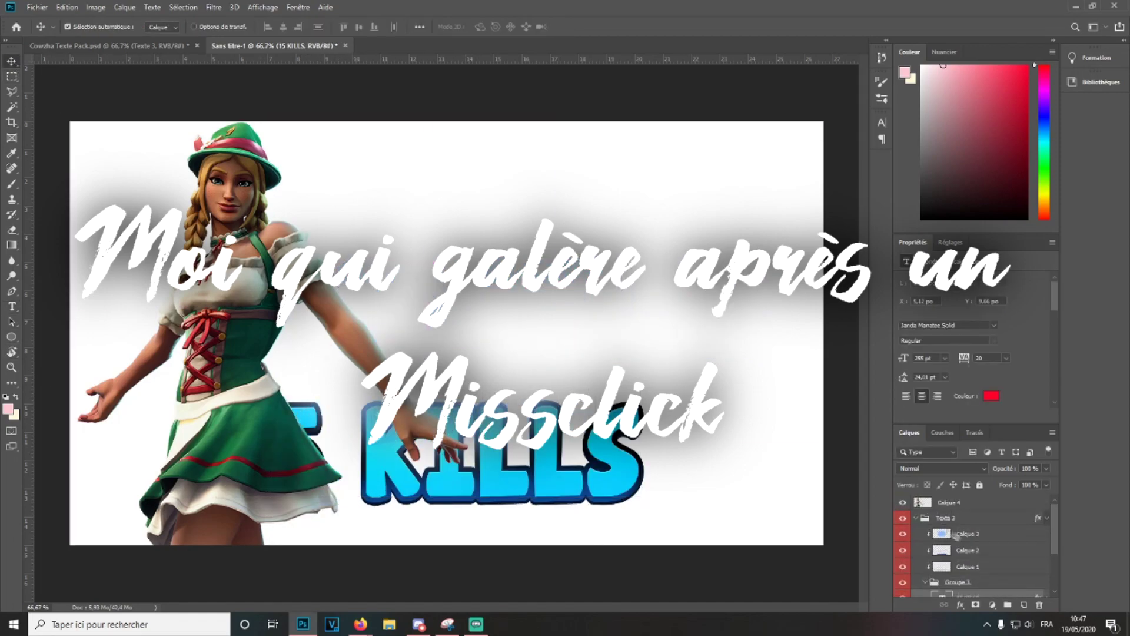
Step: Move the whole Texte 3 group up to the character's shoulder height, on the right of the character
{"action": "key", "text": "ctrl+t"}
{"action": "left_click_drag", "start_coordinate": [520, 407], "coordinate": [579, 289]}
{"action": "key", "text": "Return"}
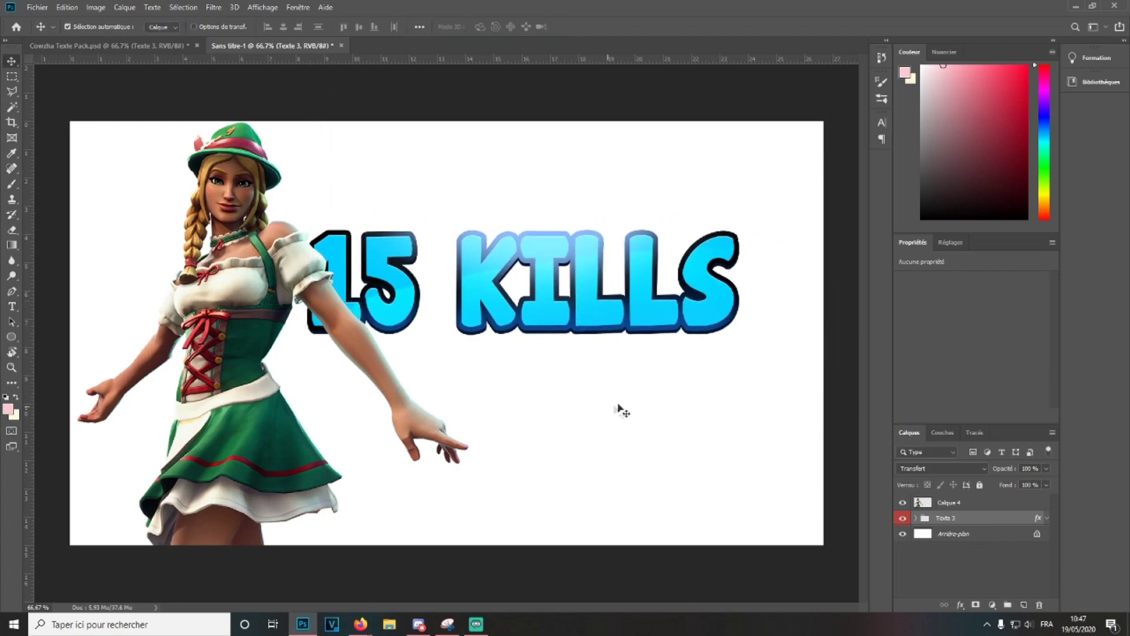
Step: Duplicate the Texte 3 group above the Calque 4 character layer and move the copy just below the original text
{"action": "key", "text": "ctrl+j"}
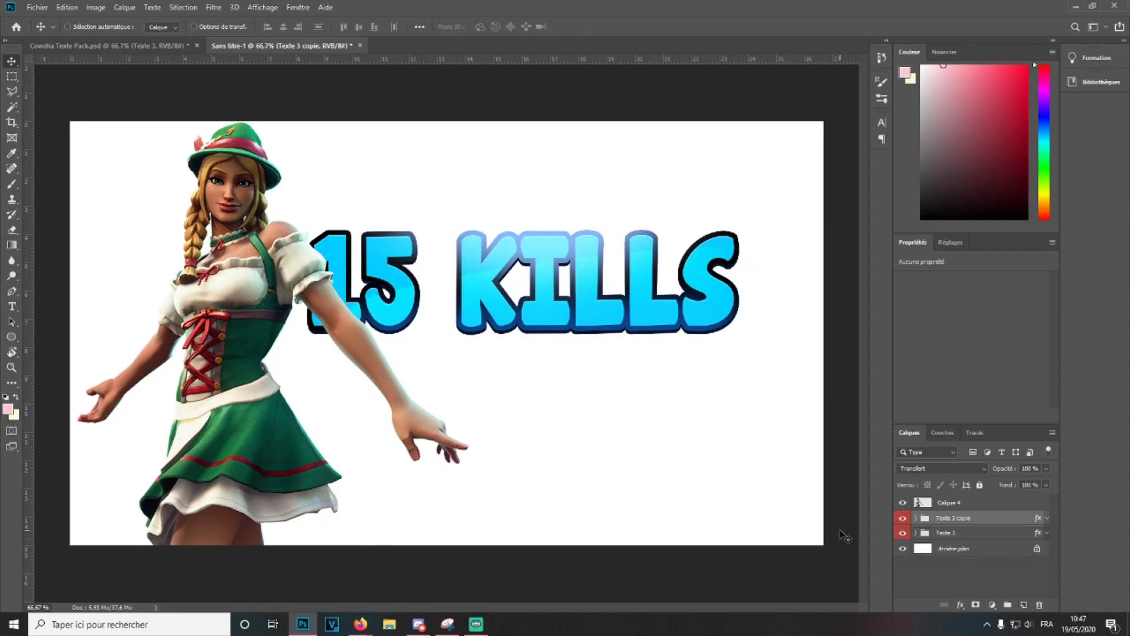
{"action": "left_click_drag", "start_coordinate": [1004, 523], "coordinate": [992, 498]}
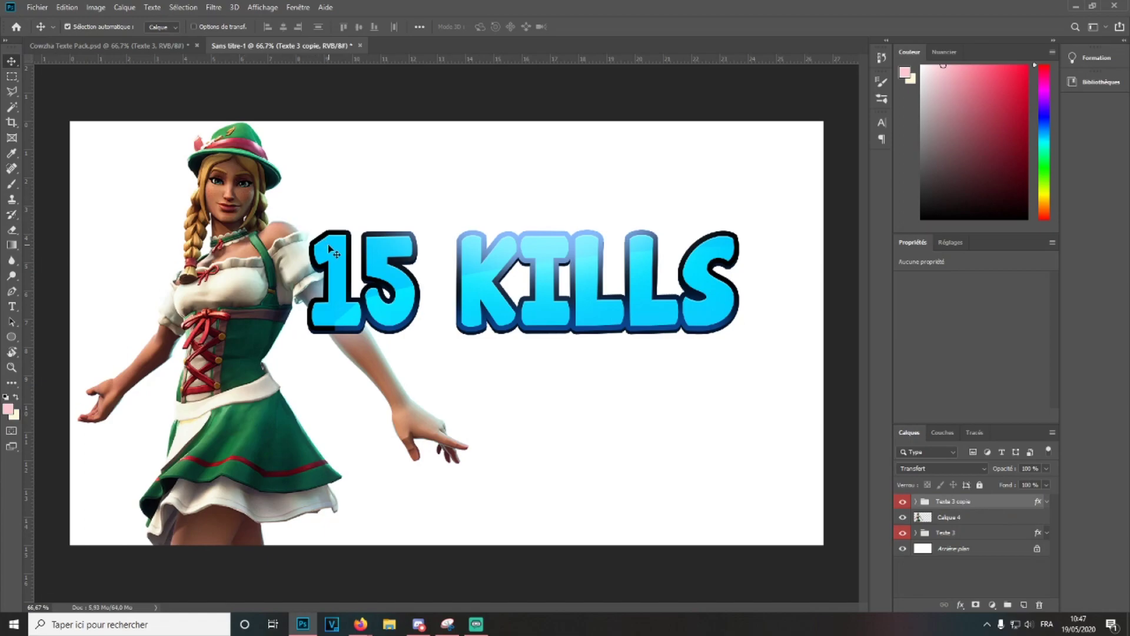
{"action": "key", "text": "ctrl+t"}
{"action": "left_click_drag", "start_coordinate": [430, 283], "coordinate": [417, 371]}
{"action": "key", "text": "Return"}
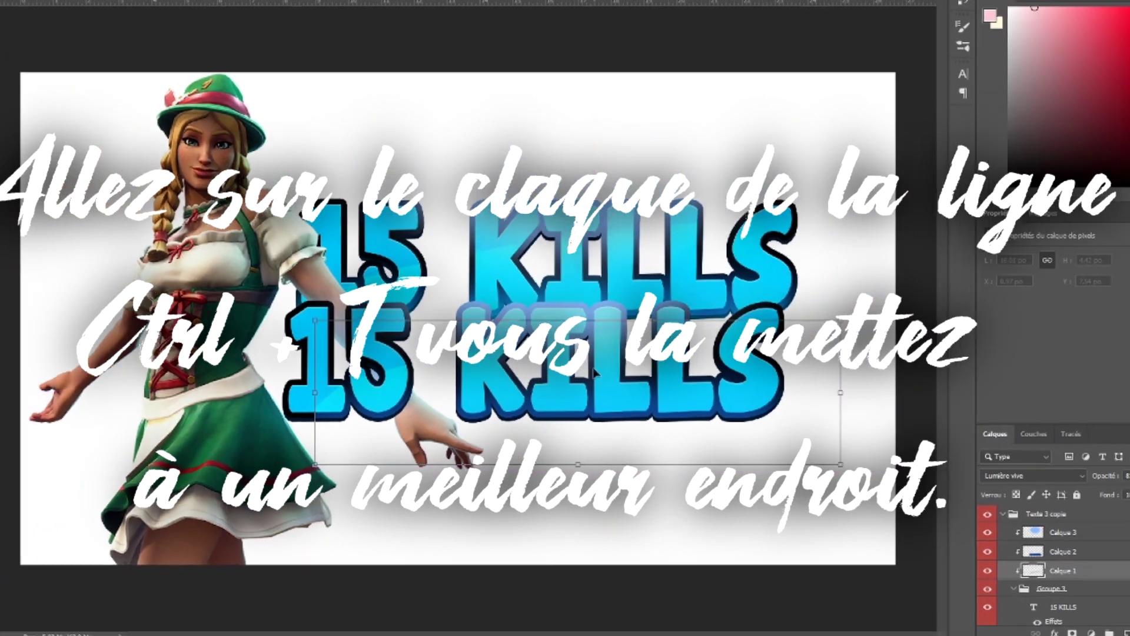
Step: Shift the Calque 1 light-line layer in the Texte 3 copie group over the lower text and rotate it about 5°
{"action": "key", "text": "ctrl+t"}
{"action": "left_click_drag", "start_coordinate": [504, 369], "coordinate": [486, 362]}
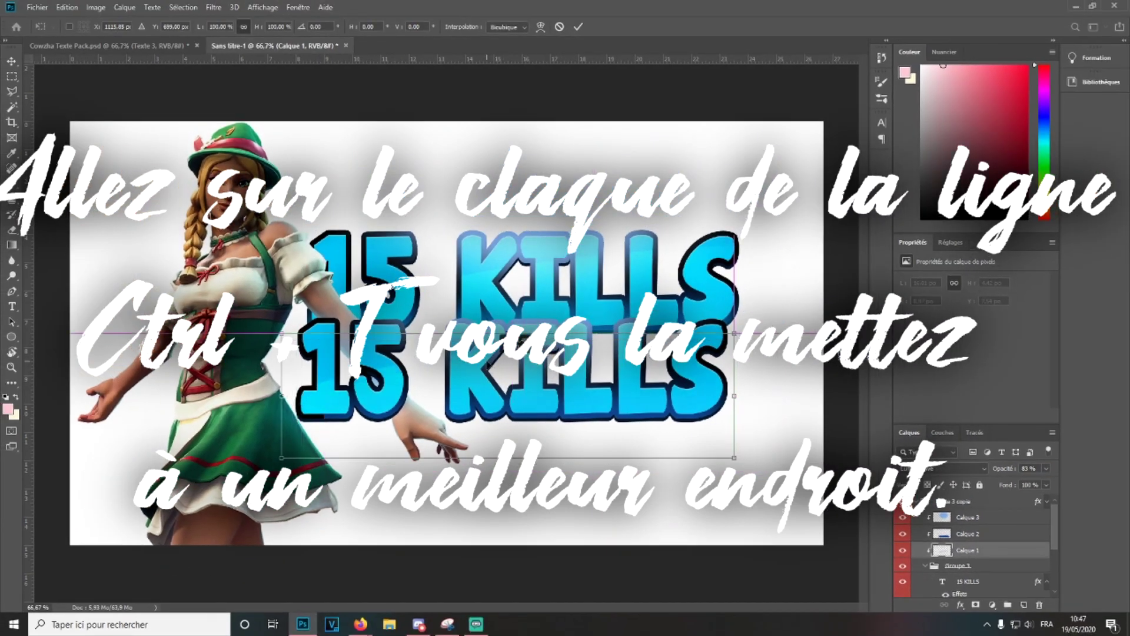
{"action": "left_click_drag", "start_coordinate": [782, 360], "coordinate": [785, 385]}
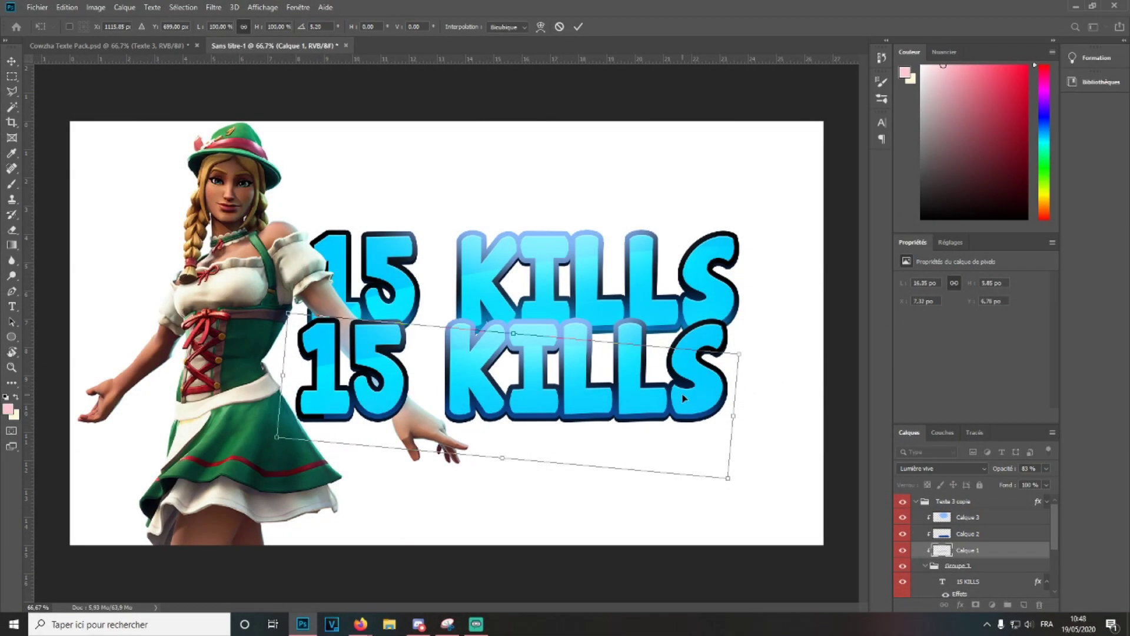
{"action": "key", "text": "Return"}
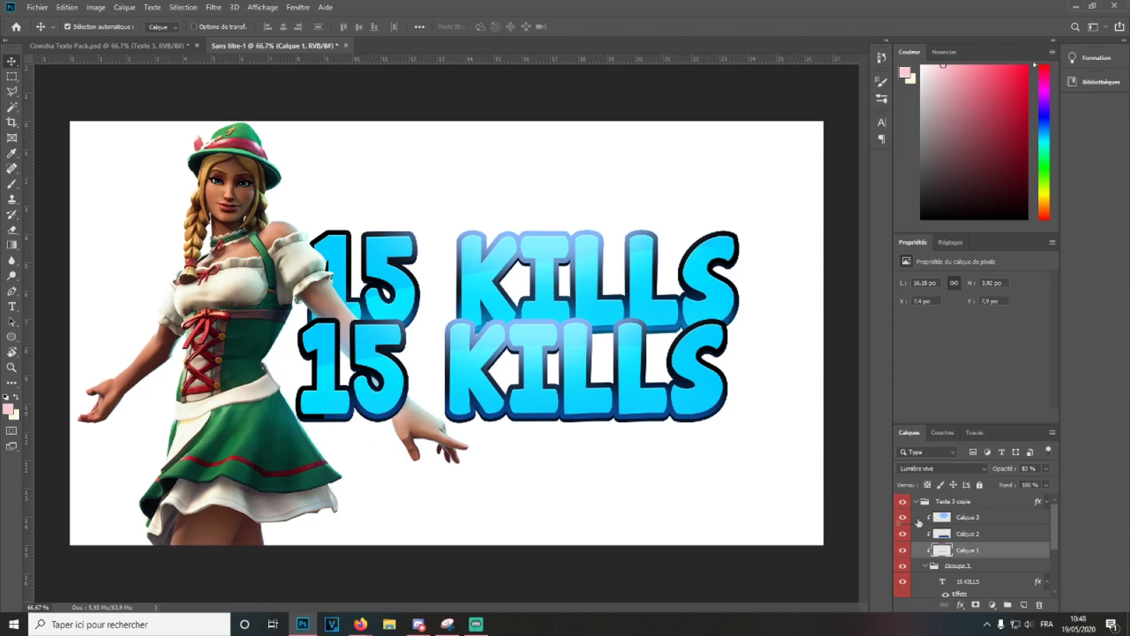
Step: Try rewording the lower 15 KILLS text in the Texte 3 copie group as "SOLO SQUAD"
{"action": "left_click", "coordinate": [12, 306]}
{"action": "left_click", "coordinate": [559, 430]}
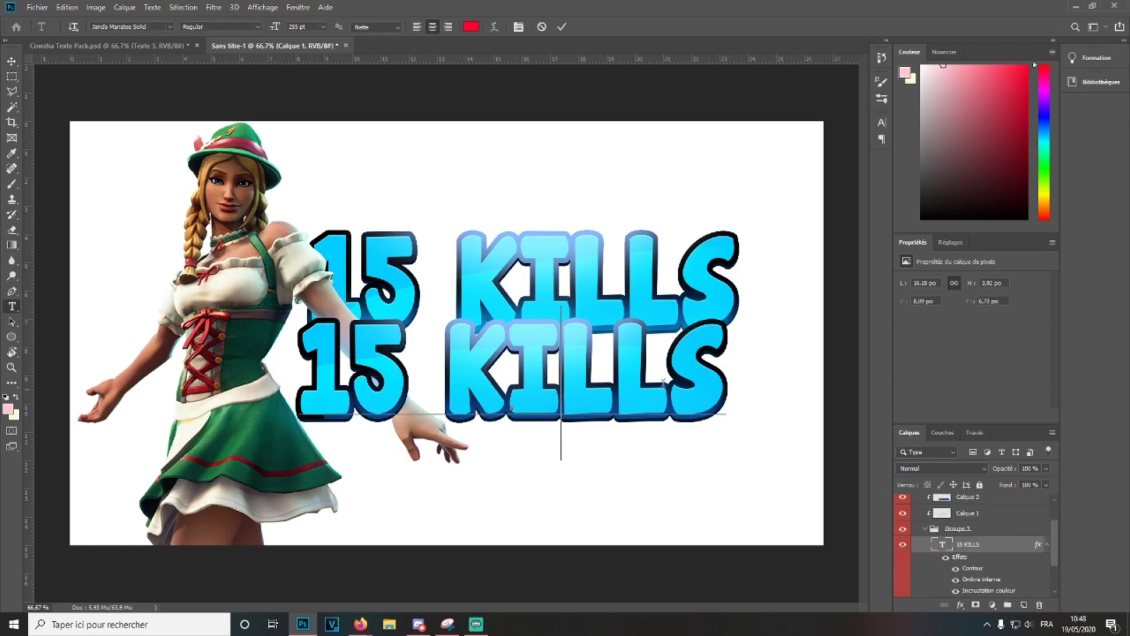
{"action": "key", "text": "ctrl+a"}
{"action": "type", "text": "SOLO SQUA"}
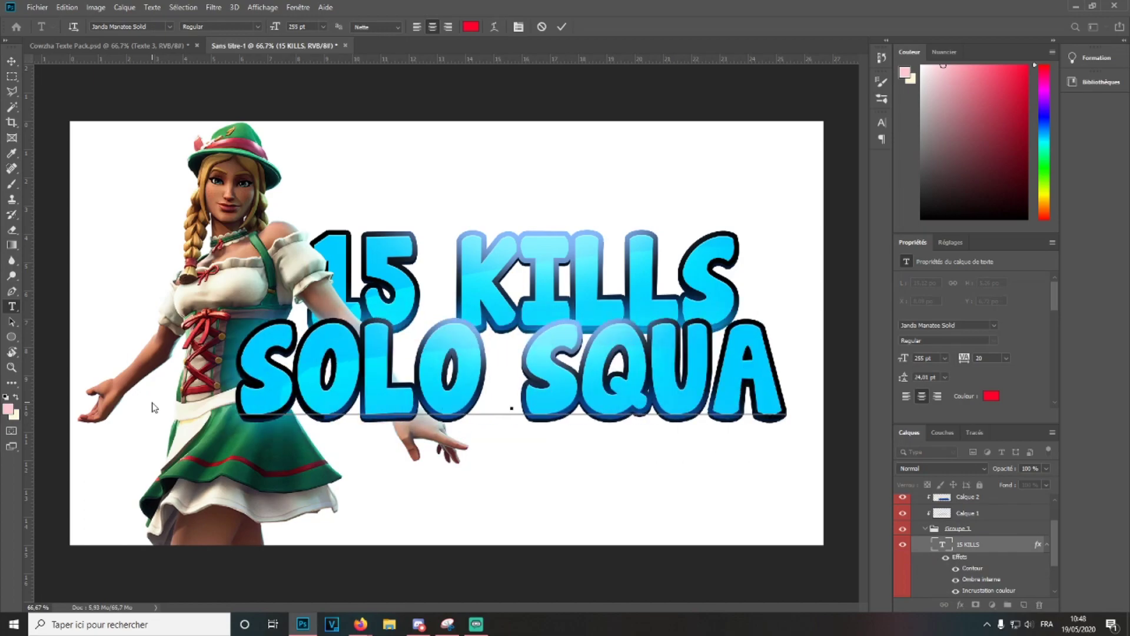
{"action": "type", "text": "D"}
{"action": "key", "text": "BackSpace"}
{"action": "key", "text": "BackSpace"}
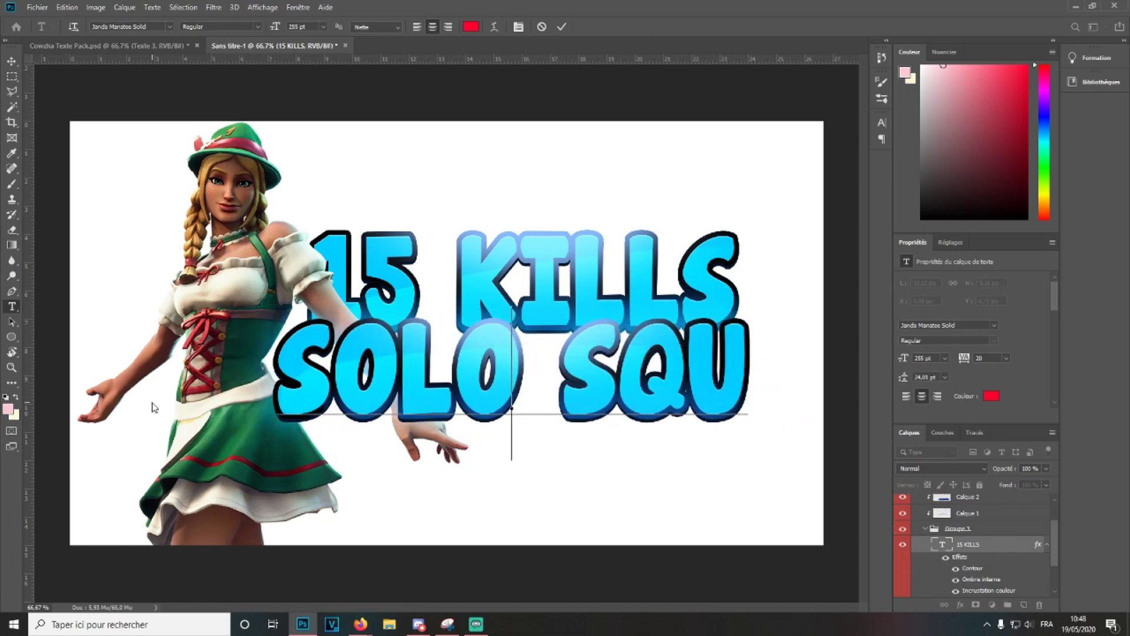
Step: Replace the wording of the lower text with "ARENE"
{"action": "key", "text": "ctrl+a"}
{"action": "key", "text": "BackSpace"}
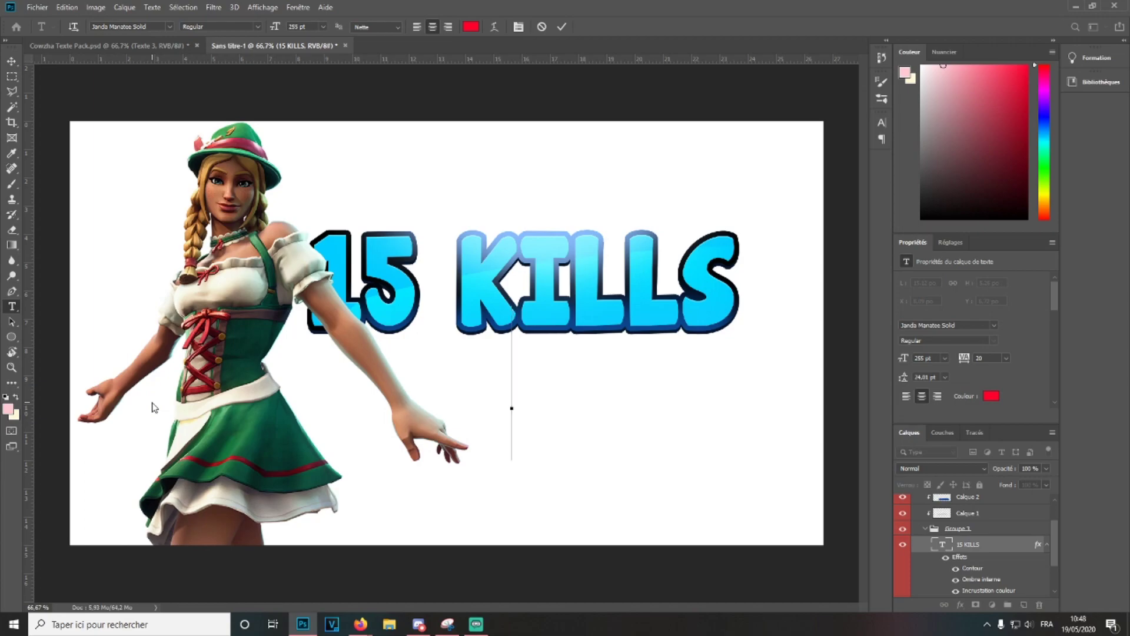
{"action": "type", "text": "ARERH"}
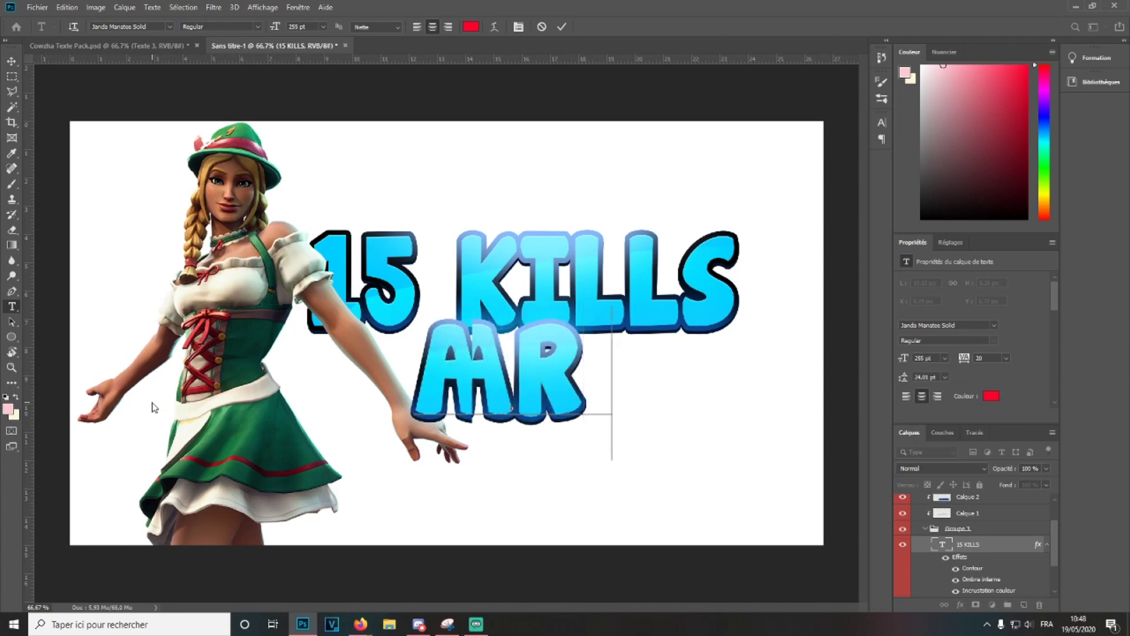
{"action": "key", "text": "BackSpace"}
{"action": "key", "text": "BackSpace"}
{"action": "type", "text": "NE"}
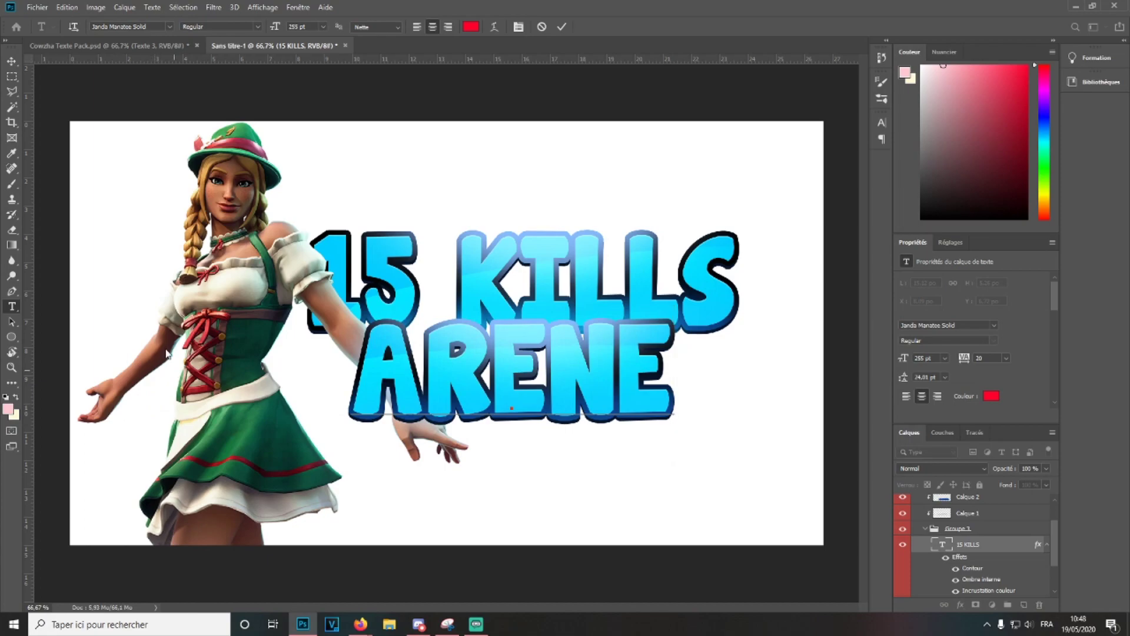
Step: Try moving only the ARENE text layer towards the character
{"action": "left_click", "coordinate": [11, 61]}
{"action": "key", "text": "ctrl+t"}
{"action": "left_click_drag", "start_coordinate": [467, 359], "coordinate": [396, 363]}
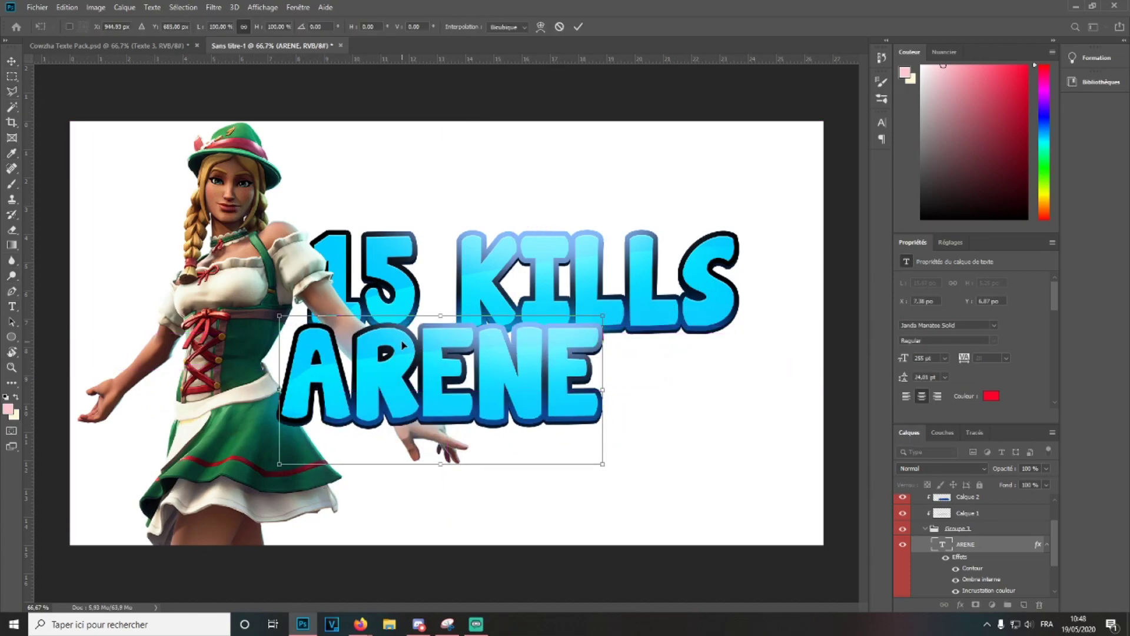
{"action": "key", "text": "Return"}
{"action": "left_click_drag", "start_coordinate": [642, 463], "coordinate": [713, 459]}
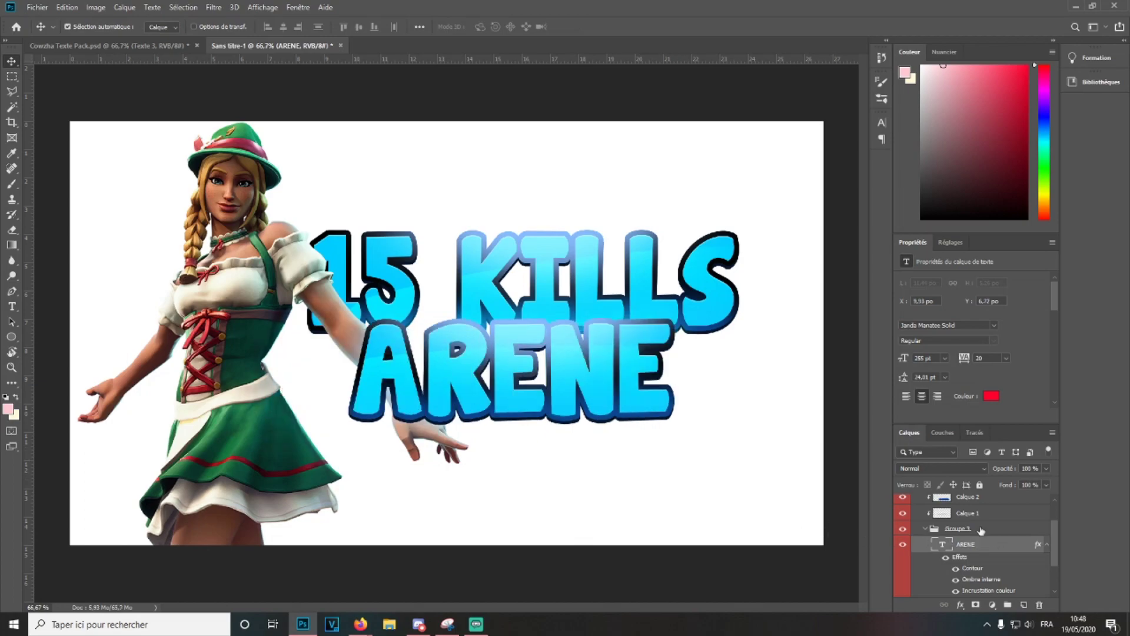
Step: Move the whole Texte 3 copie group towards the character and rotate it about -1.4°
{"action": "scroll", "coordinate": [982, 532], "scroll_direction": "up", "scroll_amount": 2}
{"action": "left_click", "coordinate": [915, 503]}
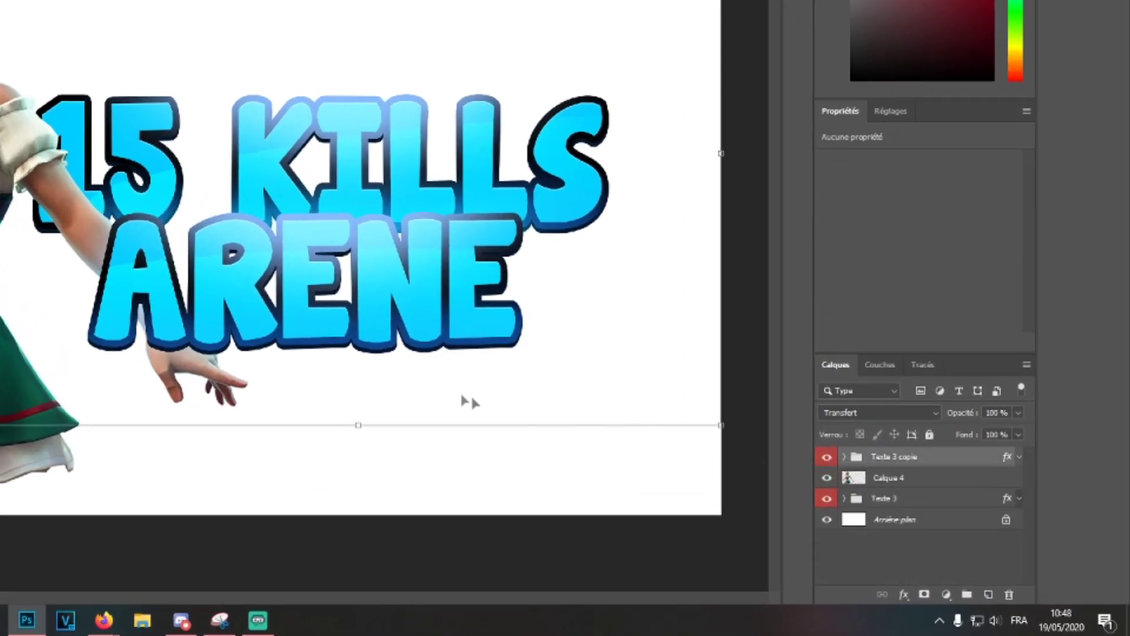
{"action": "left_click_drag", "start_coordinate": [466, 401], "coordinate": [669, 383]}
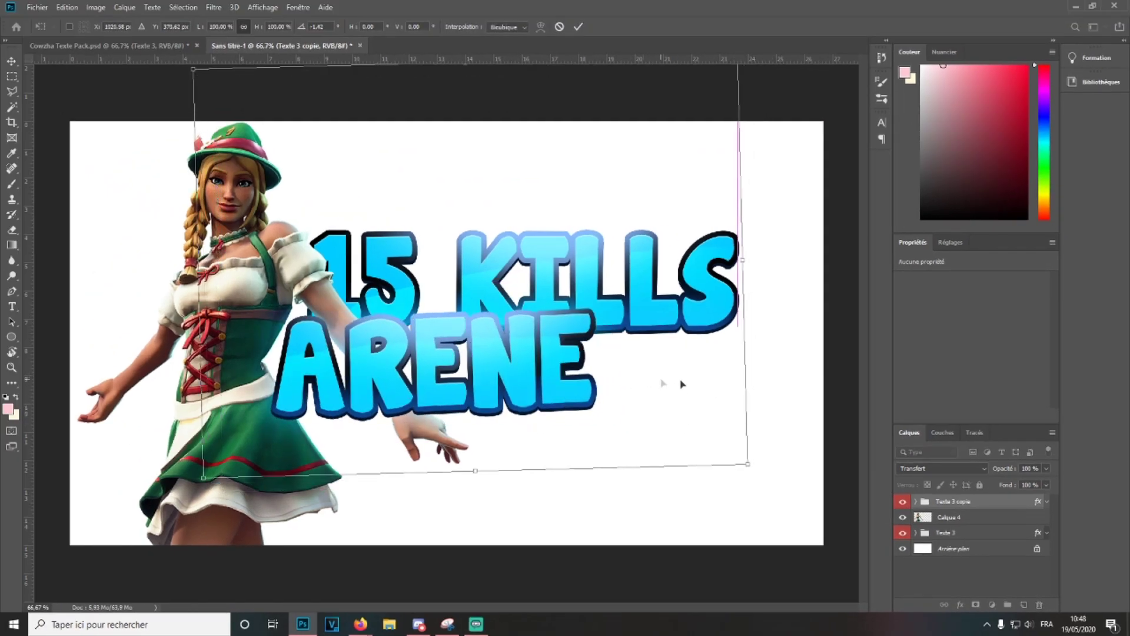
{"action": "key", "text": "Return"}
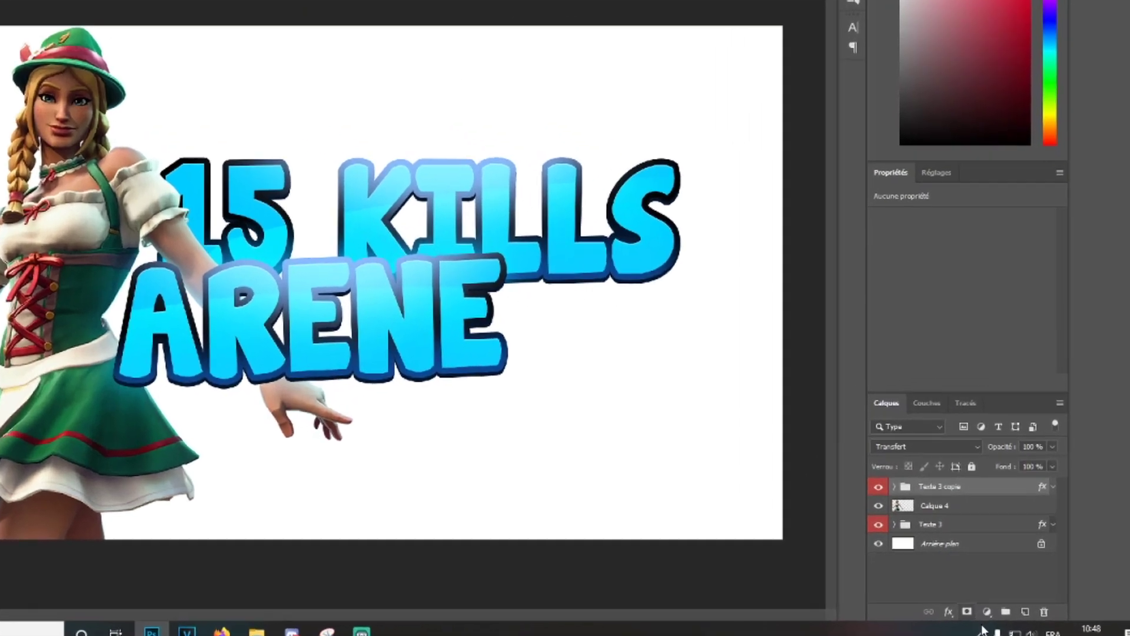
Step: Add a Hue/Saturation adjustment layer with saturation -100 above the Texte 3 copie group and clip it to that group
{"action": "left_click", "coordinate": [992, 604]}
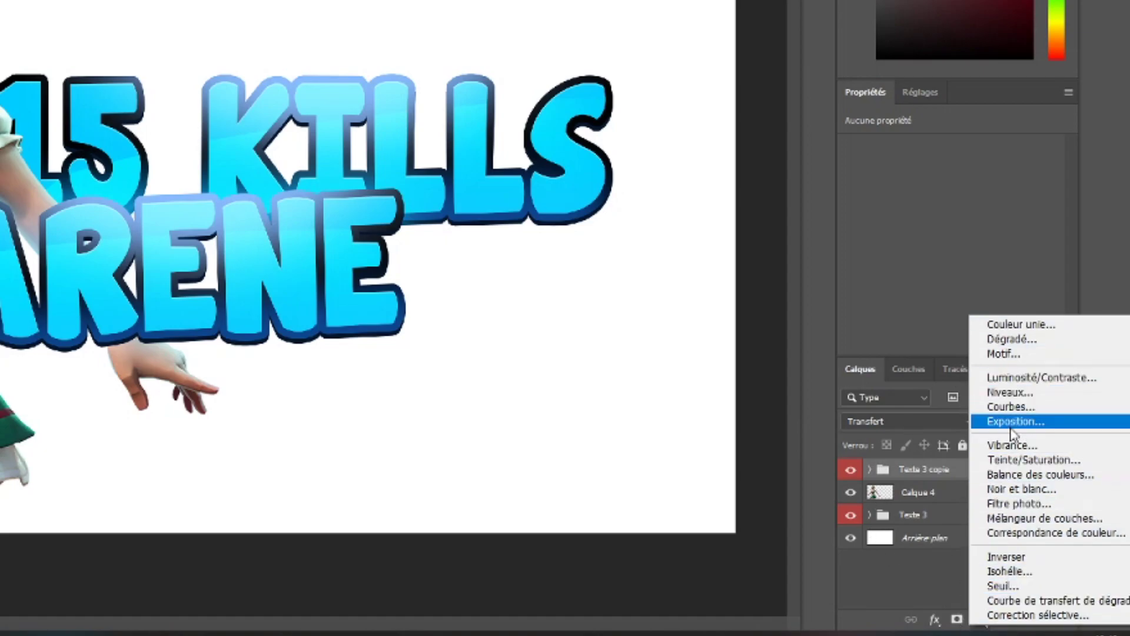
{"action": "left_click", "coordinate": [1009, 462]}
{"action": "left_click_drag", "start_coordinate": [952, 214], "coordinate": [890, 209]}
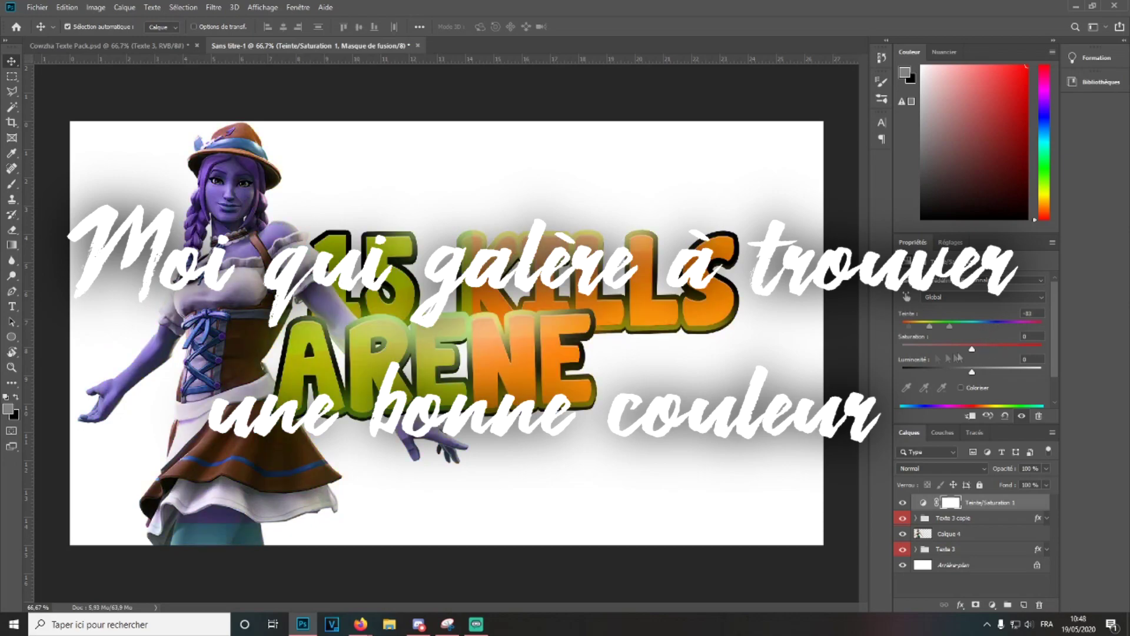
{"action": "left_click_drag", "start_coordinate": [940, 326], "coordinate": [902, 348]}
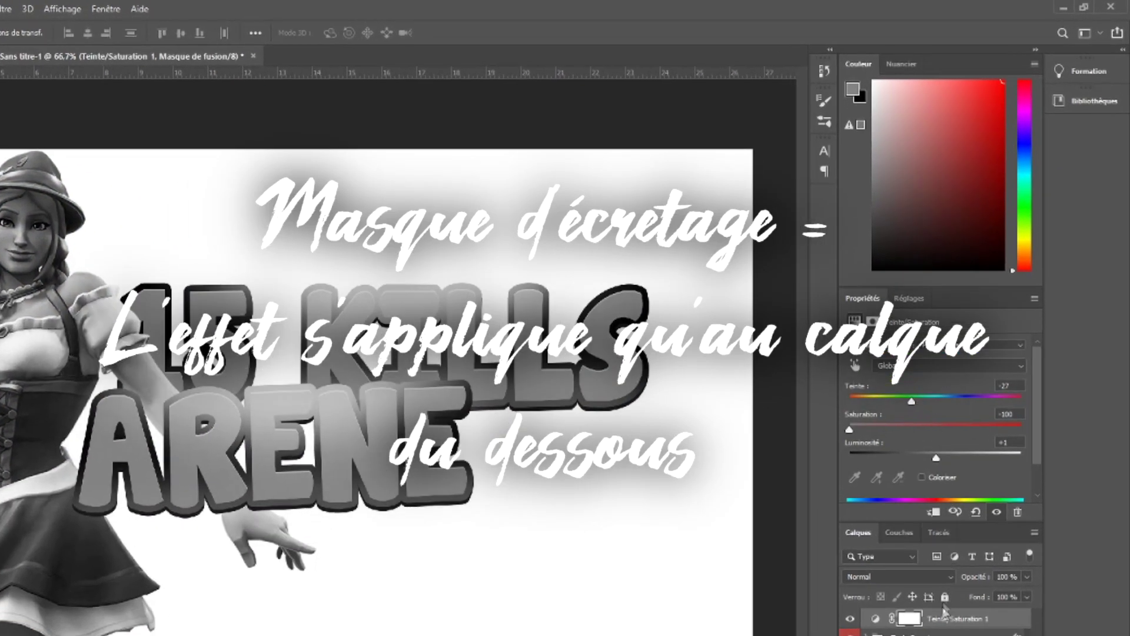
{"action": "right_click", "coordinate": [1005, 616]}
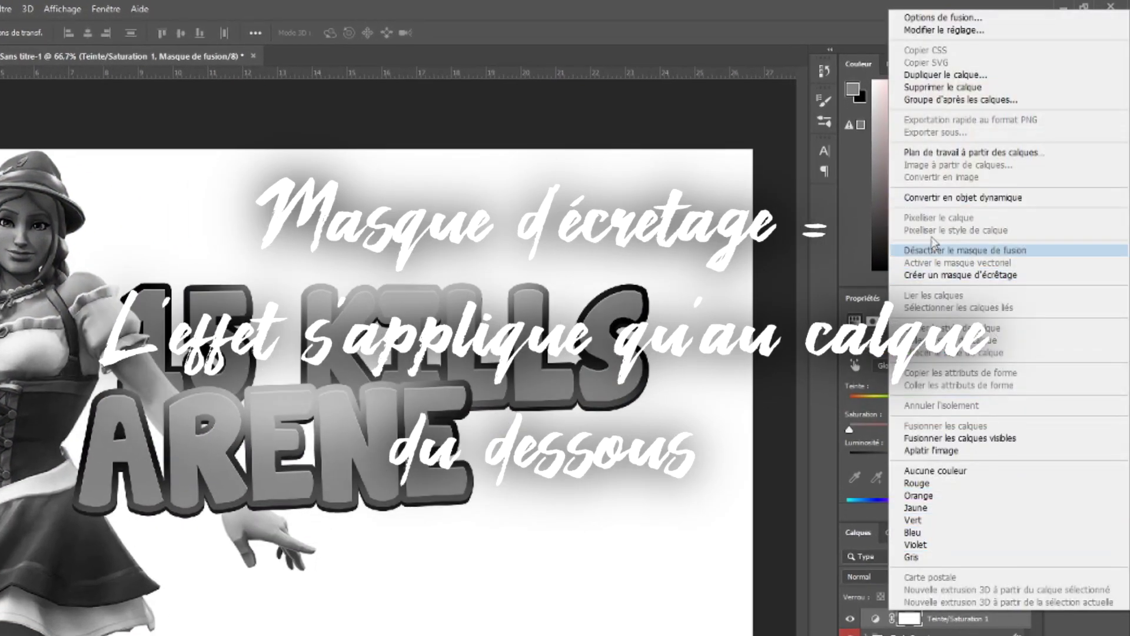
{"action": "left_click", "coordinate": [936, 275]}
Step: Recolour the ARENE text hot pink by shifting the adjustment's hue and raising its saturation to about +69
{"action": "mouse_move", "coordinate": [973, 372]}
{"action": "left_mouse_down"}
{"action": "mouse_move", "coordinate": [1001, 372]}
{"action": "mouse_move", "coordinate": [968, 371]}
{"action": "left_mouse_up"}
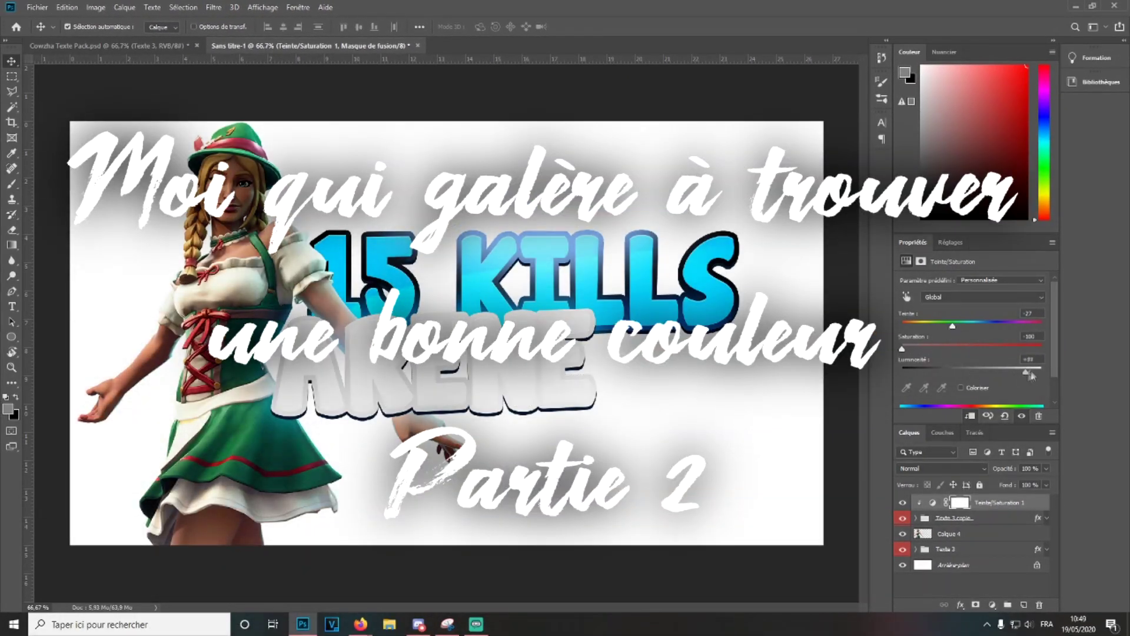
{"action": "left_click_drag", "start_coordinate": [902, 349], "coordinate": [1019, 348]}
{"action": "left_click_drag", "start_coordinate": [953, 326], "coordinate": [1029, 322]}
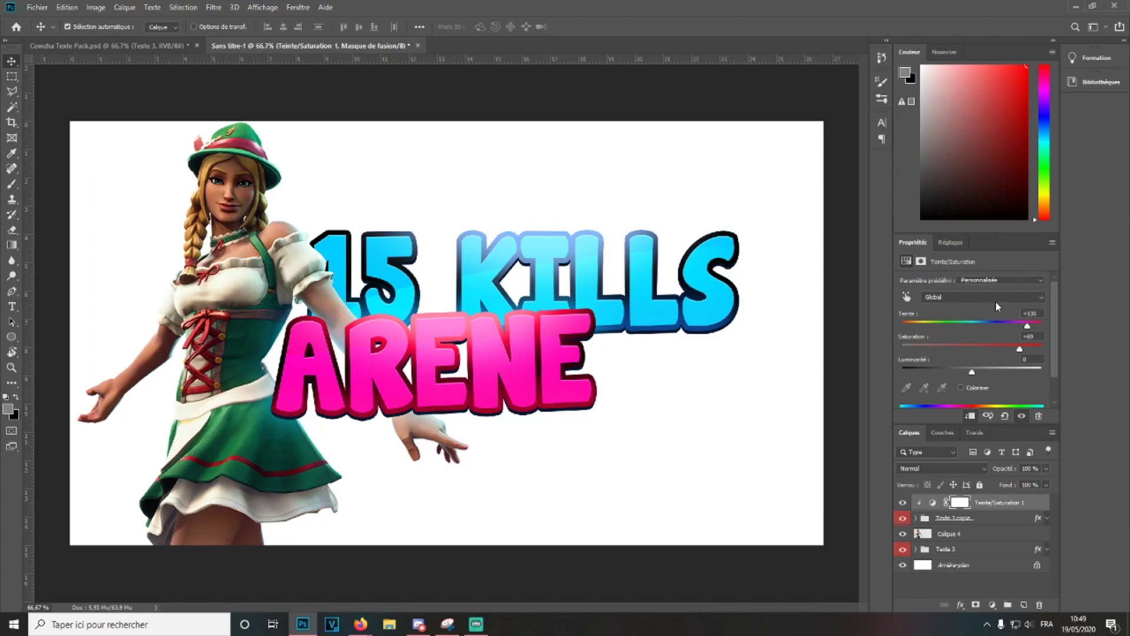
Step: Open the NSwitchDS_Fortnite_03 image from the Wallapper FTN folder, copy all of it and return to the thumbnail document
{"action": "left_click", "coordinate": [37, 7]}
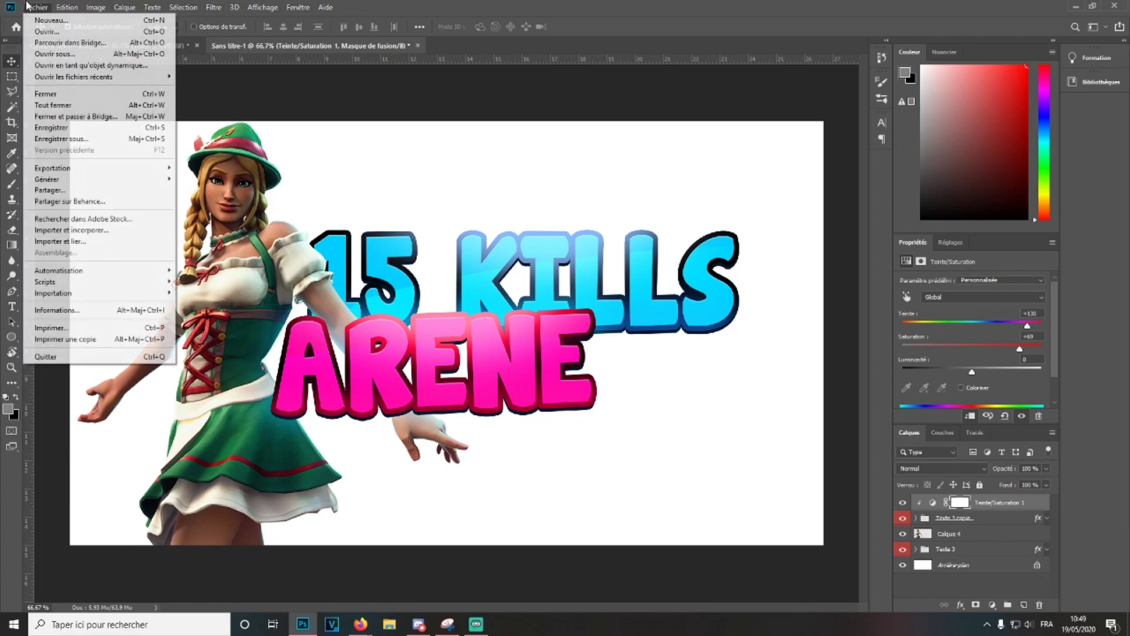
{"action": "left_click", "coordinate": [44, 30]}
{"action": "left_click", "coordinate": [137, 28]}
{"action": "double_click", "coordinate": [262, 91]}
{"action": "double_click", "coordinate": [389, 156]}
{"action": "left_click", "coordinate": [201, 105]}
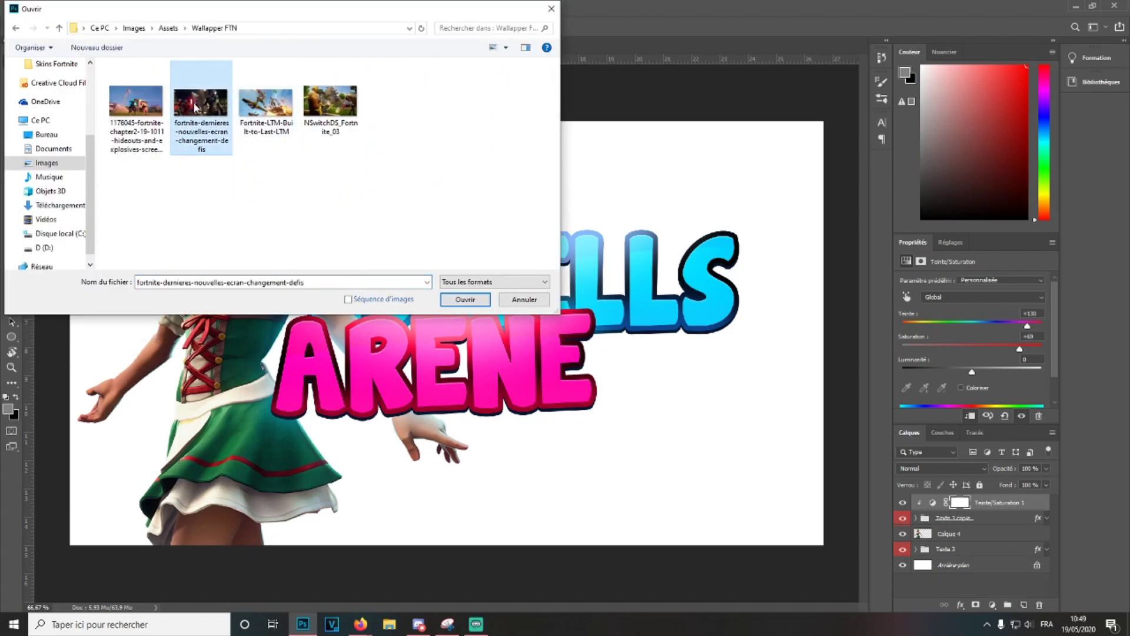
{"action": "double_click", "coordinate": [327, 112]}
{"action": "key", "text": "ctrl+a"}
{"action": "left_click", "coordinate": [574, 46]}
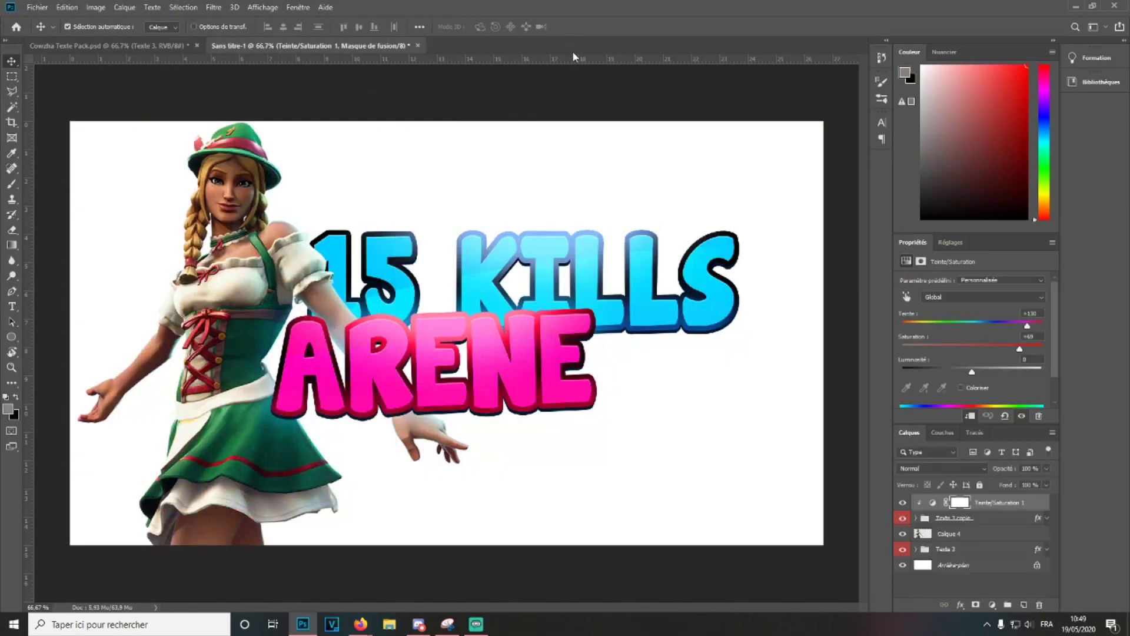
Step: Paste the copied wallpaper, place its layer beneath the Texte 3 group and delete the white Arrière-plan layer
{"action": "key", "text": "ctrl+minus"}
{"action": "key", "text": "ctrl+minus"}
{"action": "key", "text": "ctrl+minus"}
{"action": "key", "text": "ctrl+v"}
{"action": "left_click_drag", "start_coordinate": [974, 504], "coordinate": [972, 584]}
{"action": "key", "text": "Delete"}
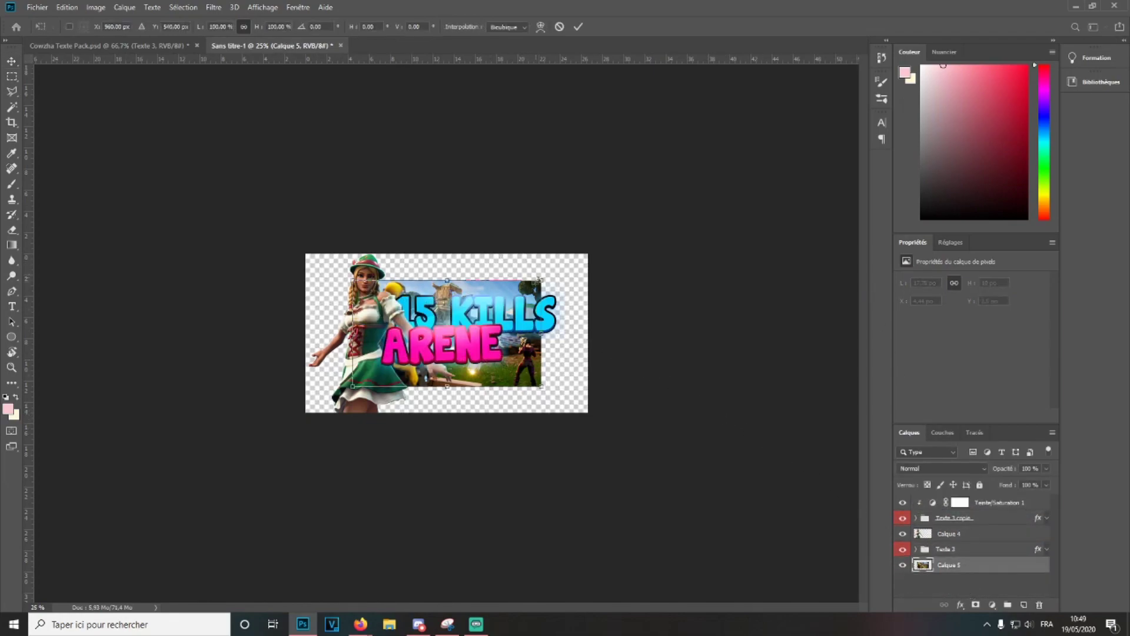
Step: Enlarge the Calque 5 wallpaper to about 245 %, rotate it about 2.7° and position it to fill the canvas
{"action": "key", "text": "ctrl+t"}
{"action": "left_click_drag", "start_coordinate": [540, 281], "coordinate": [681, 206]}
{"action": "left_click_drag", "start_coordinate": [353, 391], "coordinate": [181, 474]}
{"action": "left_click_drag", "start_coordinate": [413, 354], "coordinate": [427, 333]}
{"action": "left_click_drag", "start_coordinate": [710, 293], "coordinate": [712, 305]}
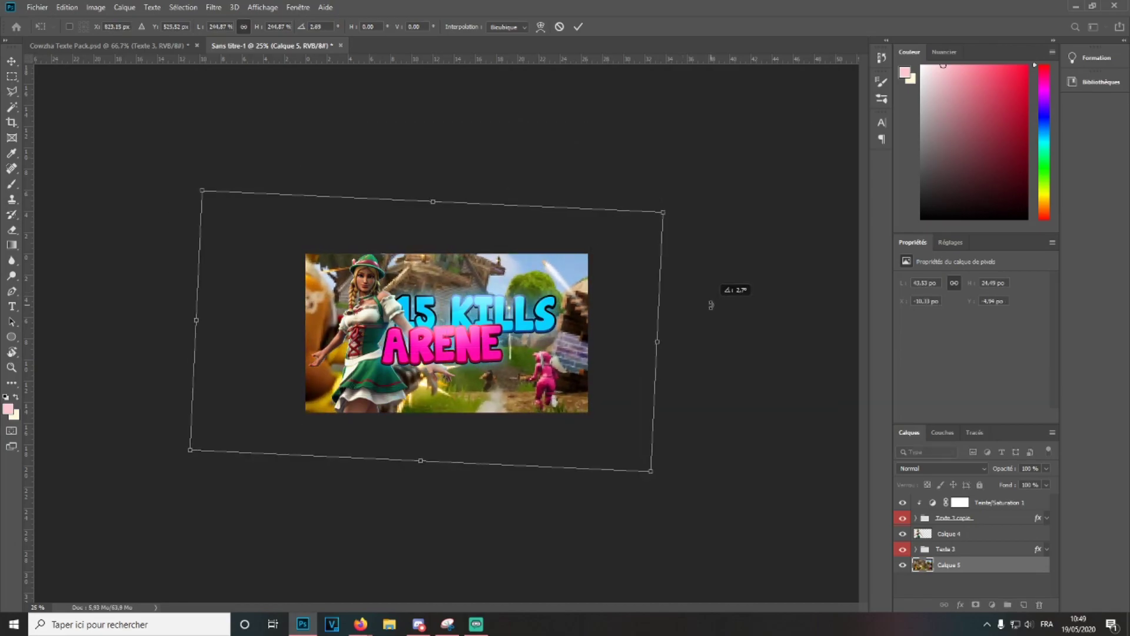
{"action": "left_click_drag", "start_coordinate": [528, 327], "coordinate": [541, 320]}
{"action": "key", "text": "Return"}
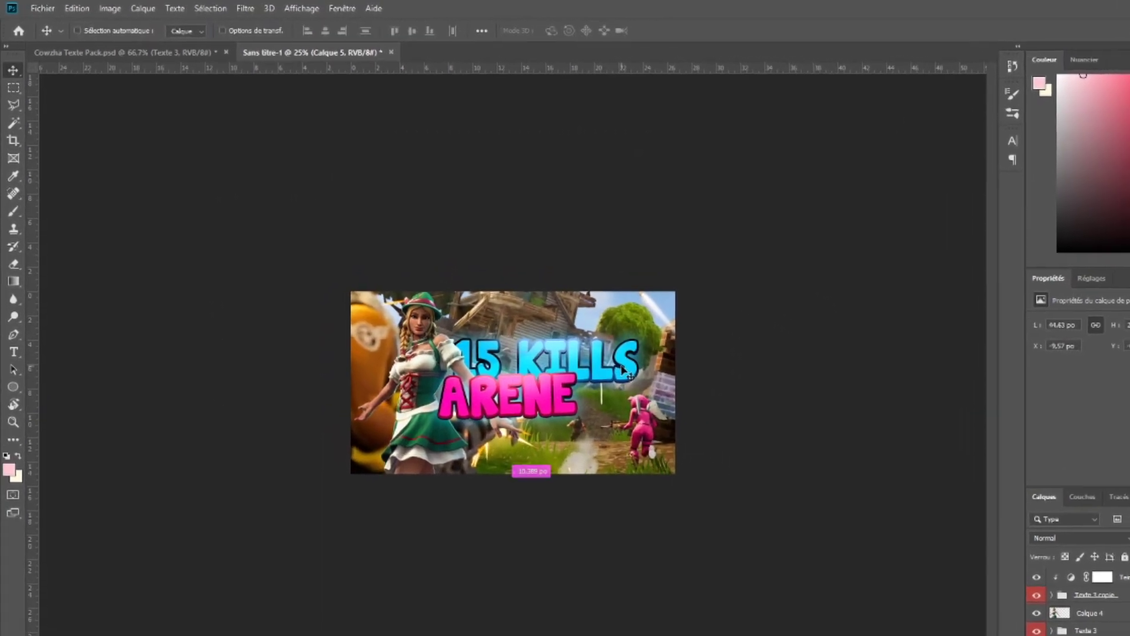
Step: Apply a Gaussian blur with a 6.8 pixel radius to the Calque 5 wallpaper
{"action": "key", "text": "ctrl+plus"}
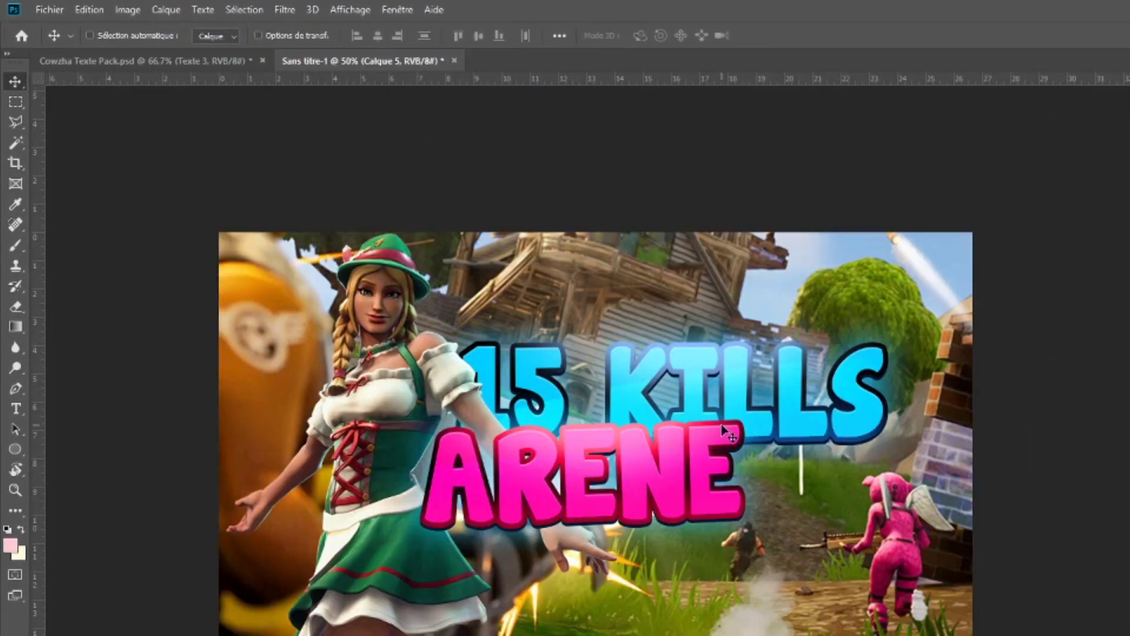
{"action": "left_click", "coordinate": [284, 10]}
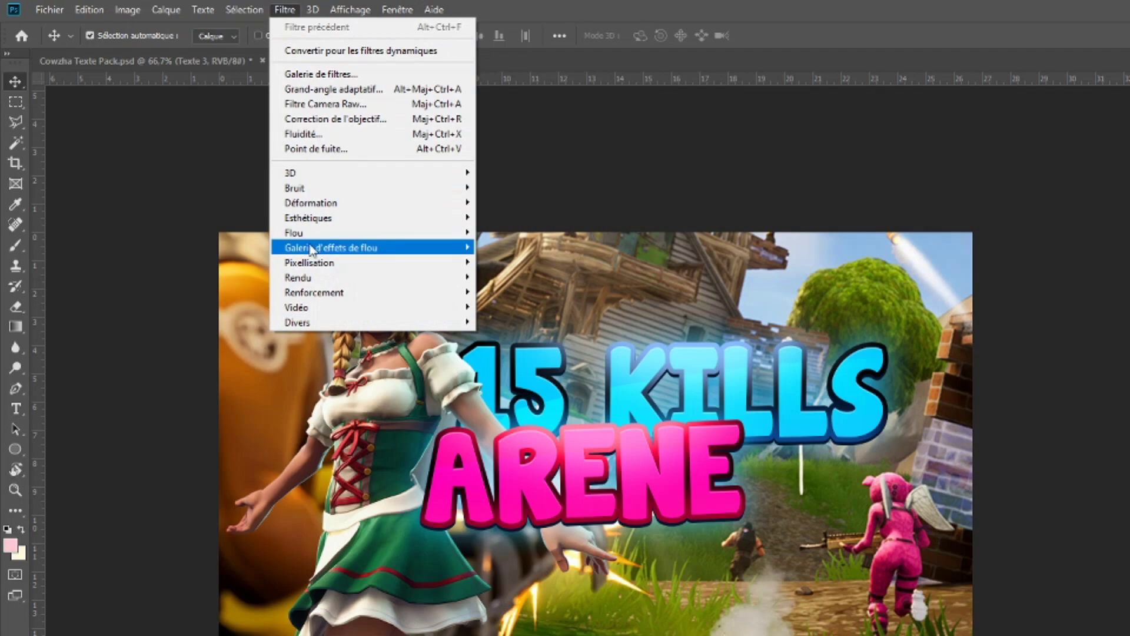
{"action": "mouse_move", "coordinate": [332, 237]}
{"action": "left_click", "coordinate": [527, 307]}
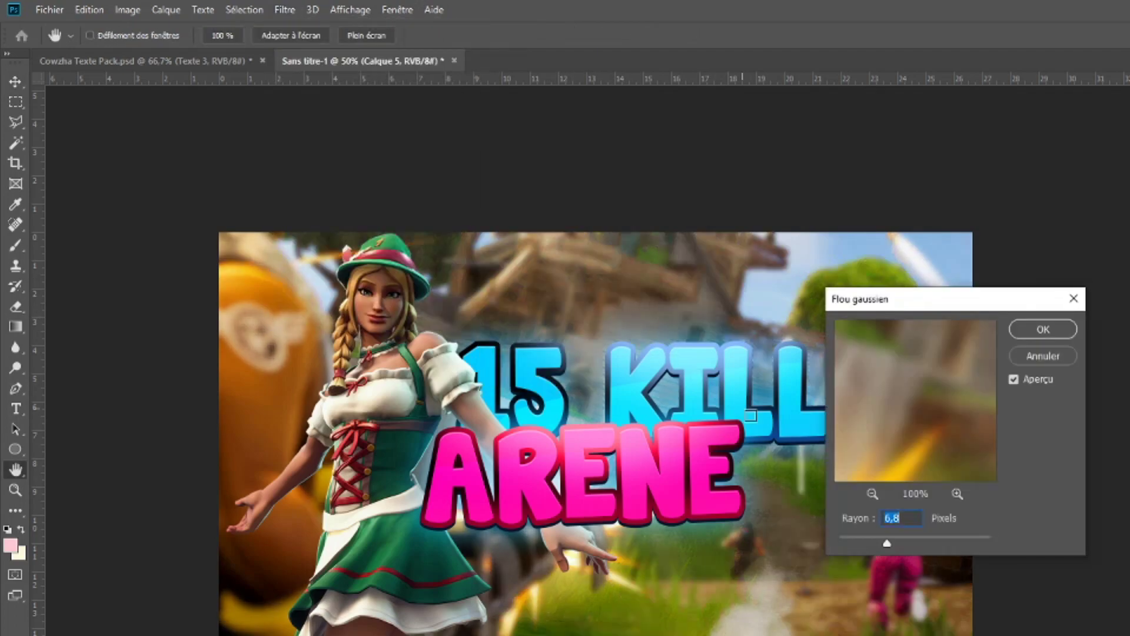
{"action": "left_click", "coordinate": [1048, 357]}
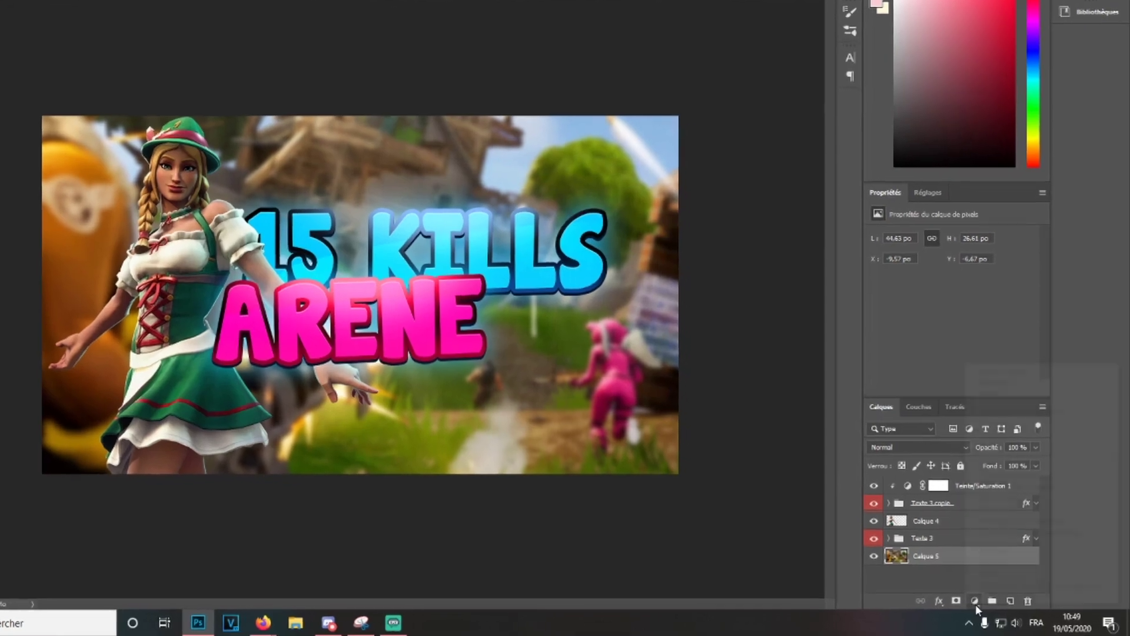
Step: Add a gradient fill layer above Calque 5 and set its starting colour stop to the ARENE text's pink, ff0cab
{"action": "left_click", "coordinate": [974, 601]}
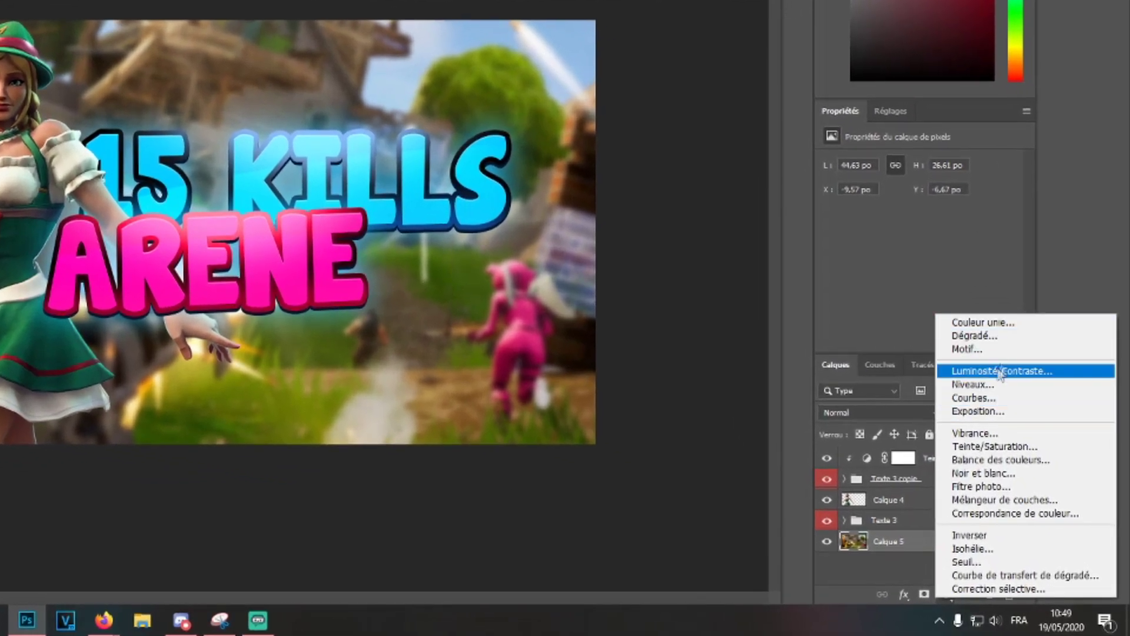
{"action": "left_click", "coordinate": [995, 366]}
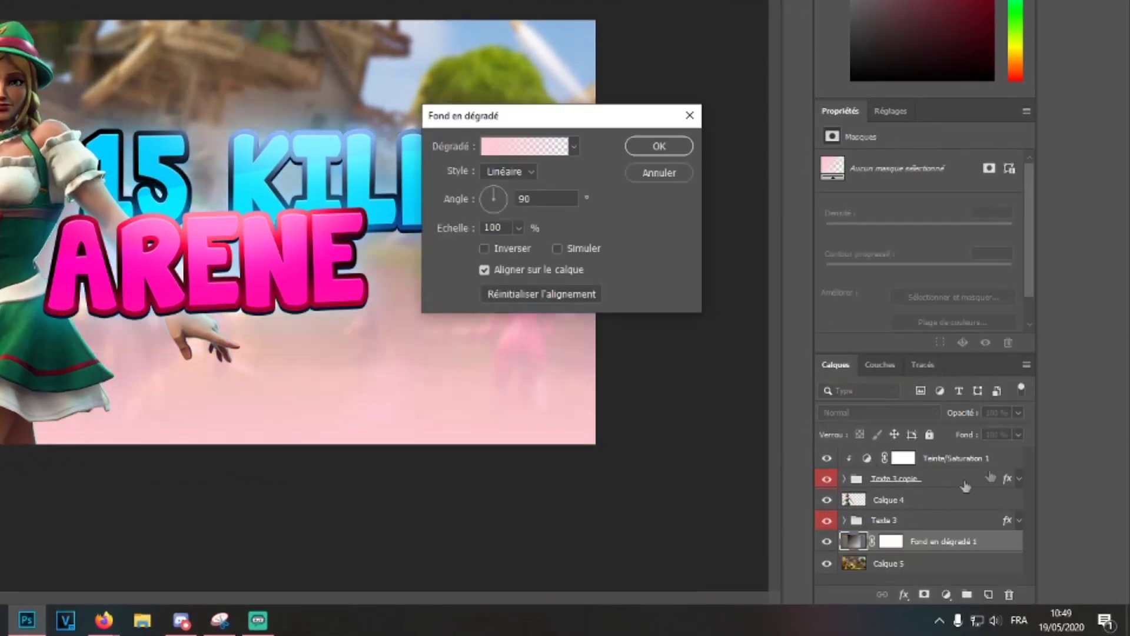
{"action": "left_click", "coordinate": [504, 154]}
{"action": "double_click", "coordinate": [470, 238]}
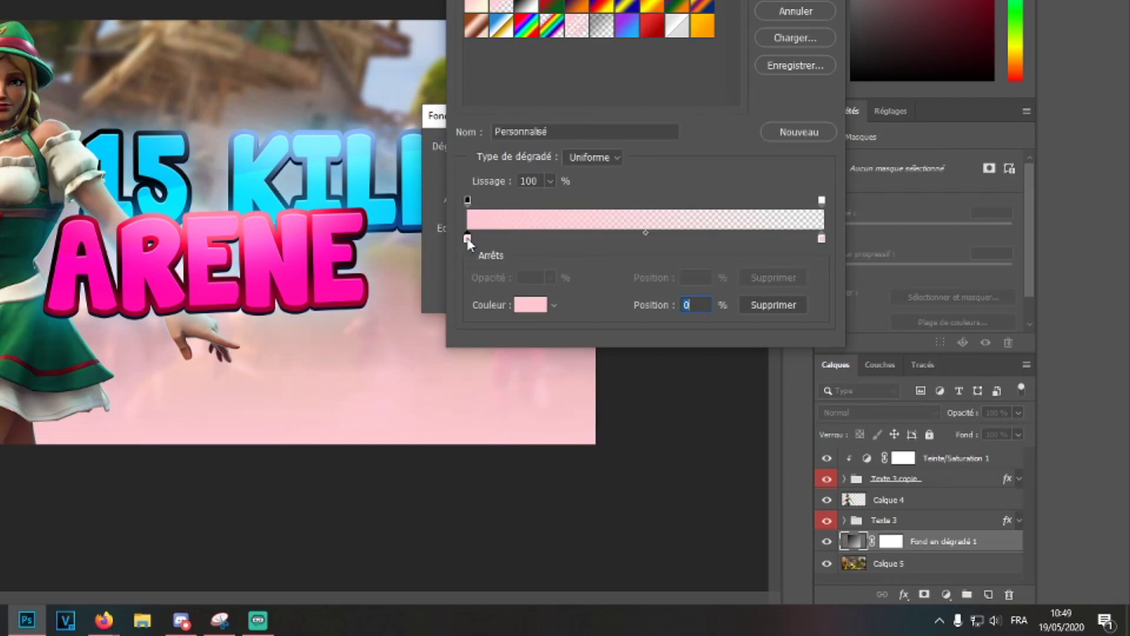
{"action": "left_click", "coordinate": [173, 288]}
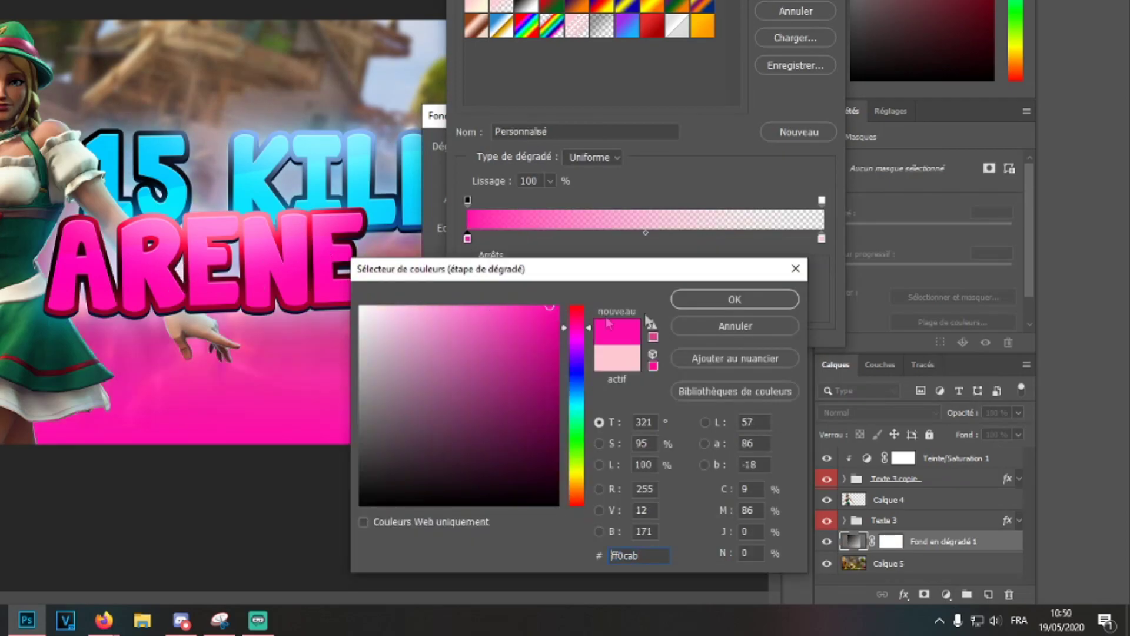
{"action": "left_click", "coordinate": [686, 299]}
Step: Set the gradient's end colour stop to the light blue of the 15 KILLS text, 59e5ff
{"action": "double_click", "coordinate": [822, 238]}
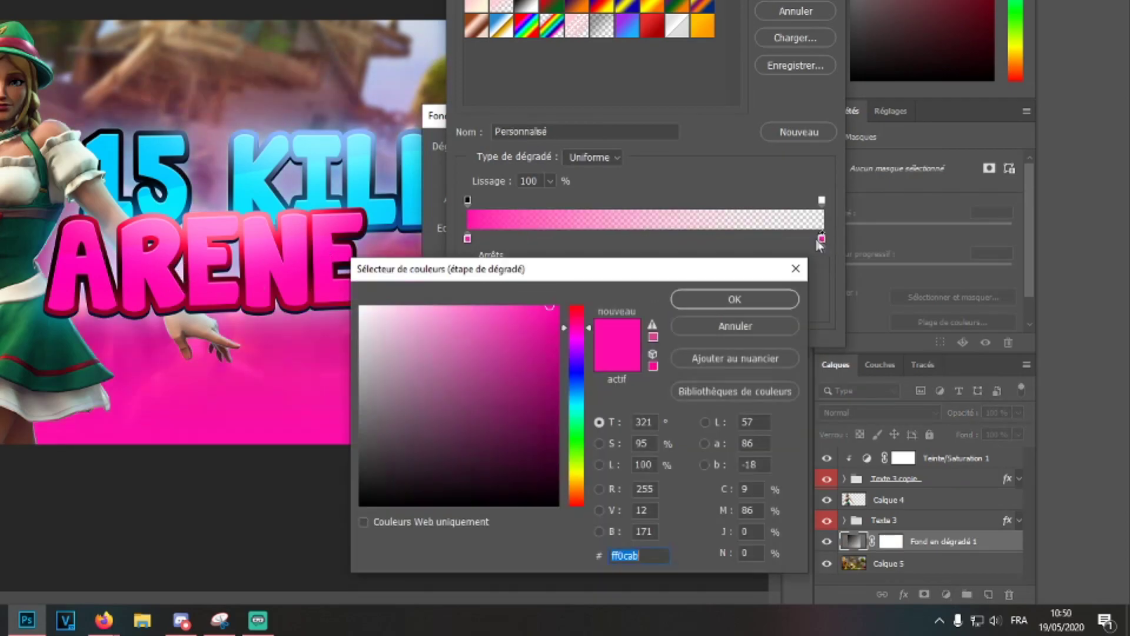
{"action": "left_click", "coordinate": [252, 169]}
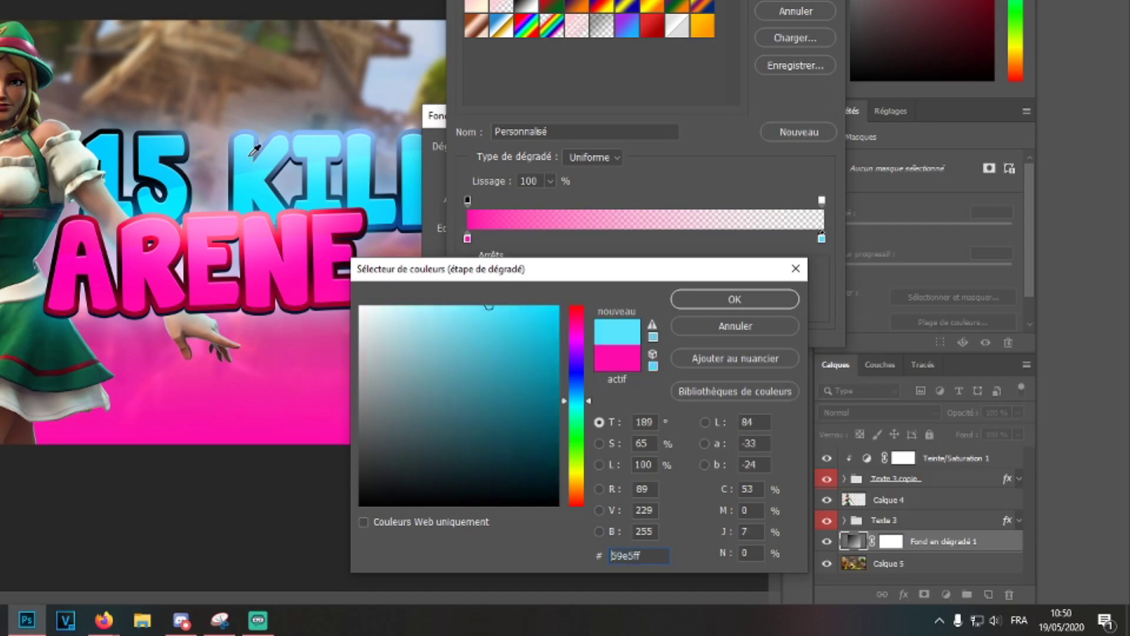
{"action": "left_click", "coordinate": [765, 299]}
Step: Delete the extra colour stop placed at 93 % and remove the blue end stop from the gradient
{"action": "left_click", "coordinate": [796, 239]}
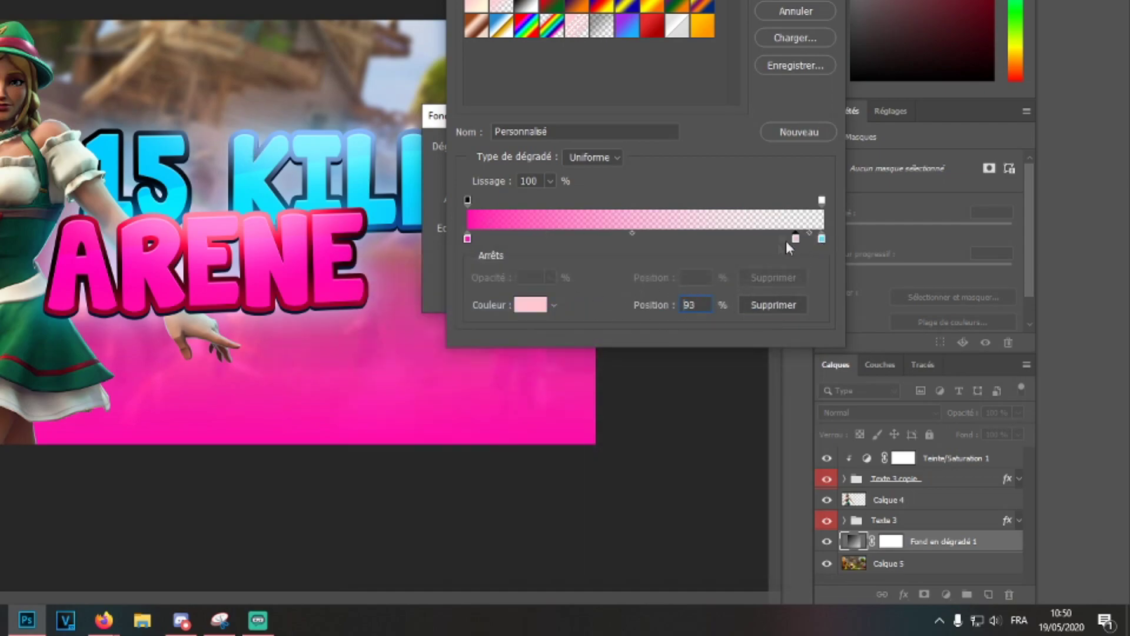
{"action": "left_click", "coordinate": [766, 303]}
{"action": "left_click_drag", "start_coordinate": [822, 240], "coordinate": [517, 3]}
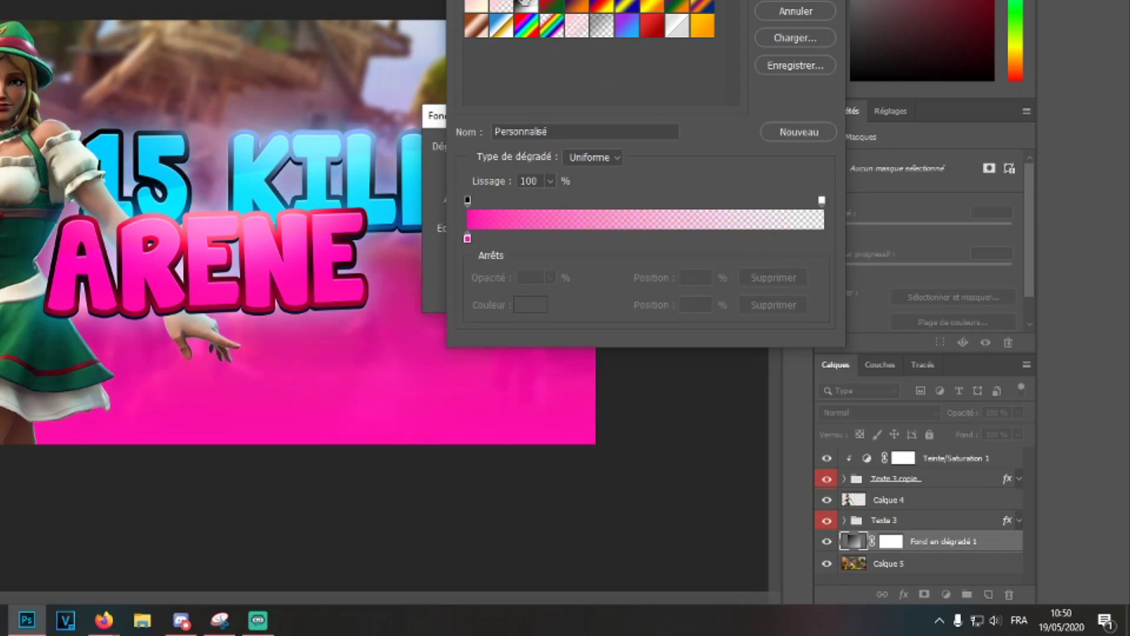
Step: Load the Rouge, vert gradient preset and recolour its start stop to the ARENE pink and its end stop to light blue, 0cd4ff
{"action": "left_click", "coordinate": [550, 7]}
{"action": "left_click", "coordinate": [467, 238]}
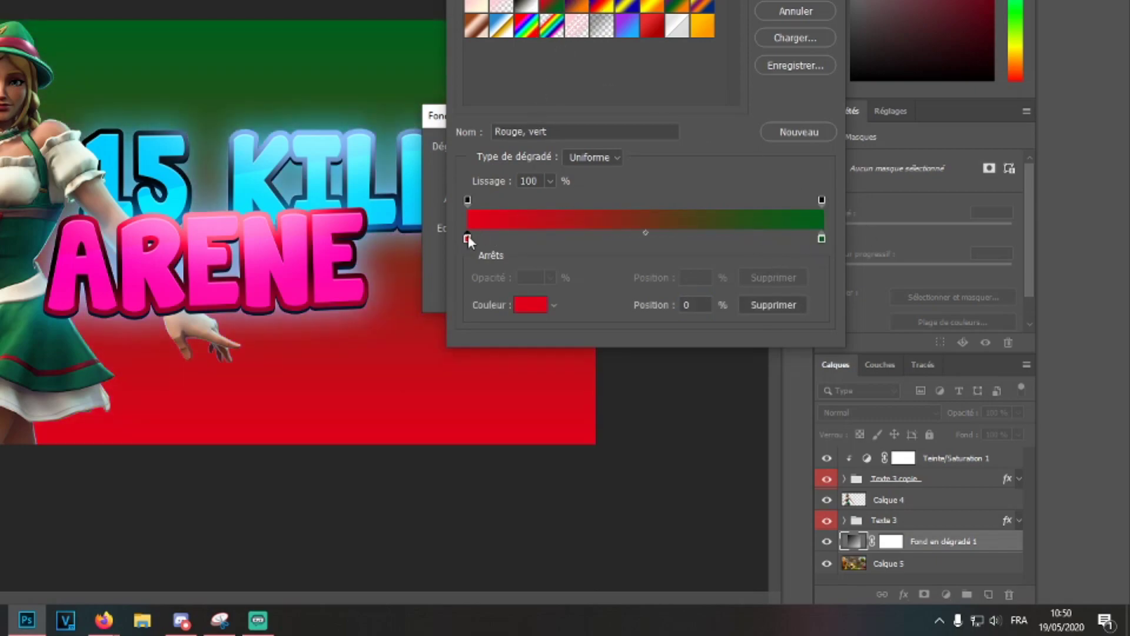
{"action": "double_click", "coordinate": [468, 239]}
{"action": "left_click", "coordinate": [204, 299]}
{"action": "left_click", "coordinate": [709, 298]}
{"action": "double_click", "coordinate": [822, 238]}
{"action": "left_click", "coordinate": [396, 209]}
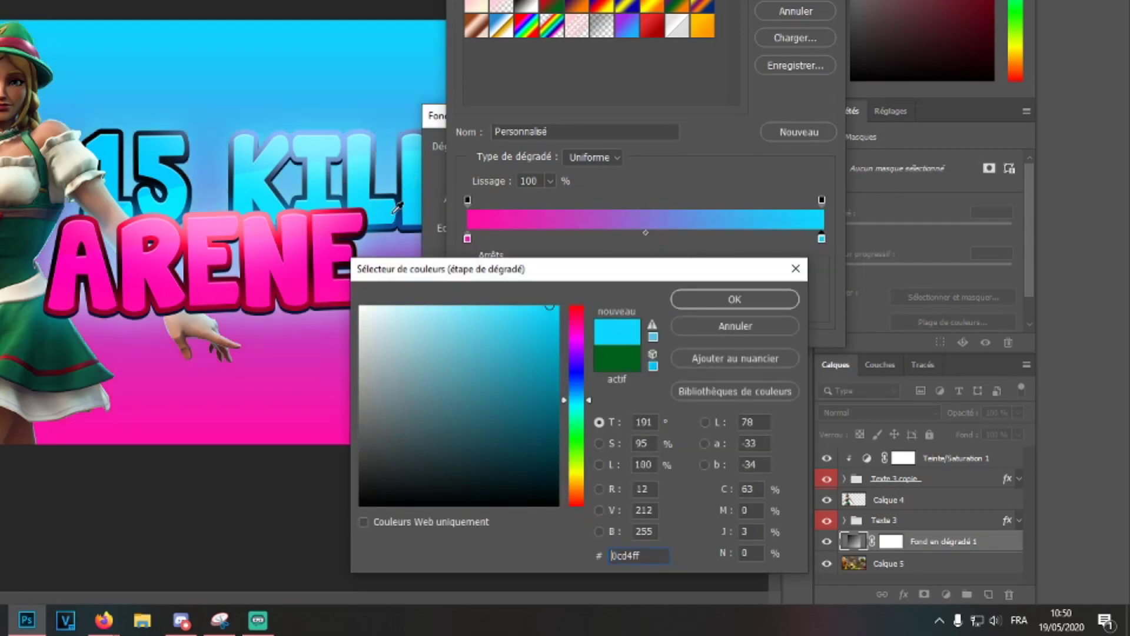
{"action": "left_click", "coordinate": [734, 298]}
{"action": "key", "text": "Return"}
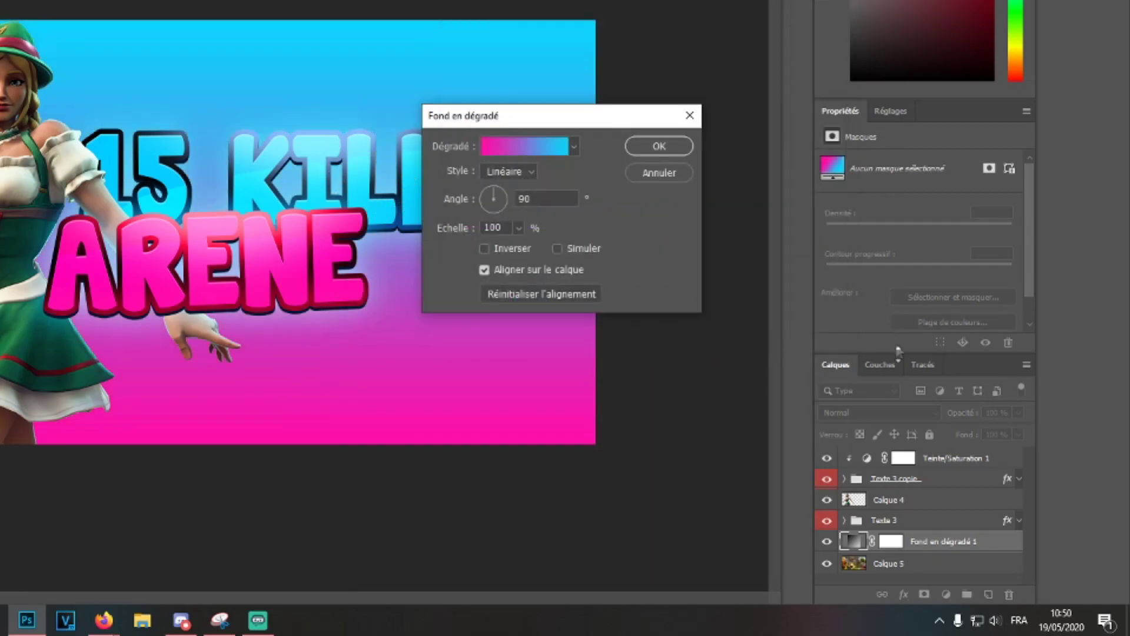
{"action": "left_click", "coordinate": [659, 146]}
Step: Replace the gradient fill layer with a new one above Calque 5, based on the Violet, orange preset
{"action": "key", "text": "Delete"}
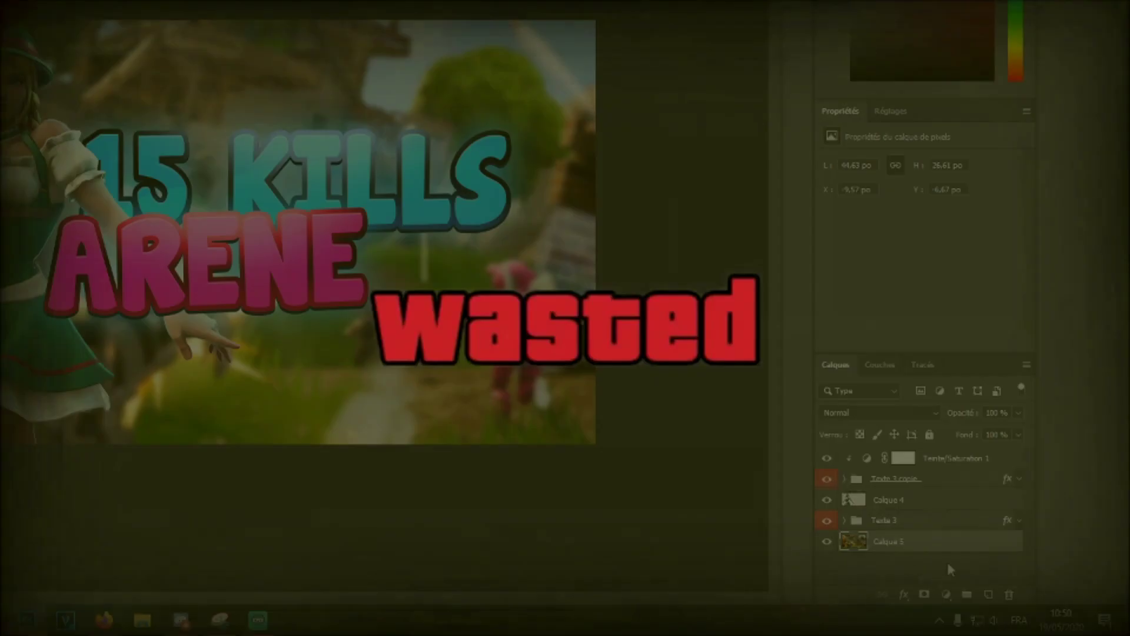
{"action": "left_click", "coordinate": [946, 594]}
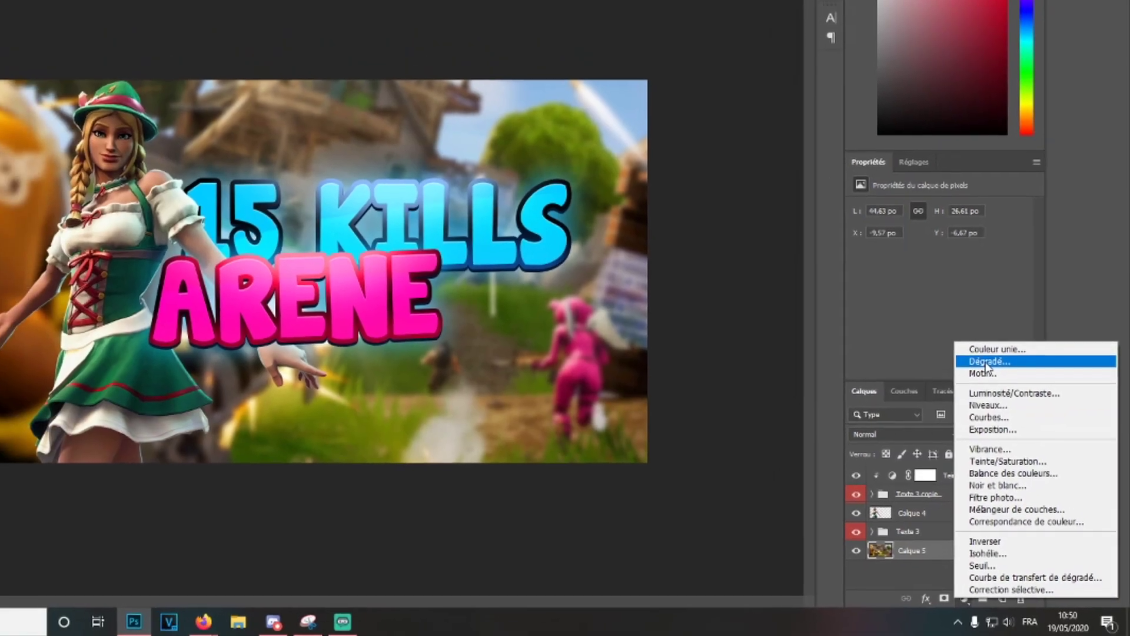
{"action": "left_click", "coordinate": [987, 361]}
{"action": "left_click", "coordinate": [677, 262]}
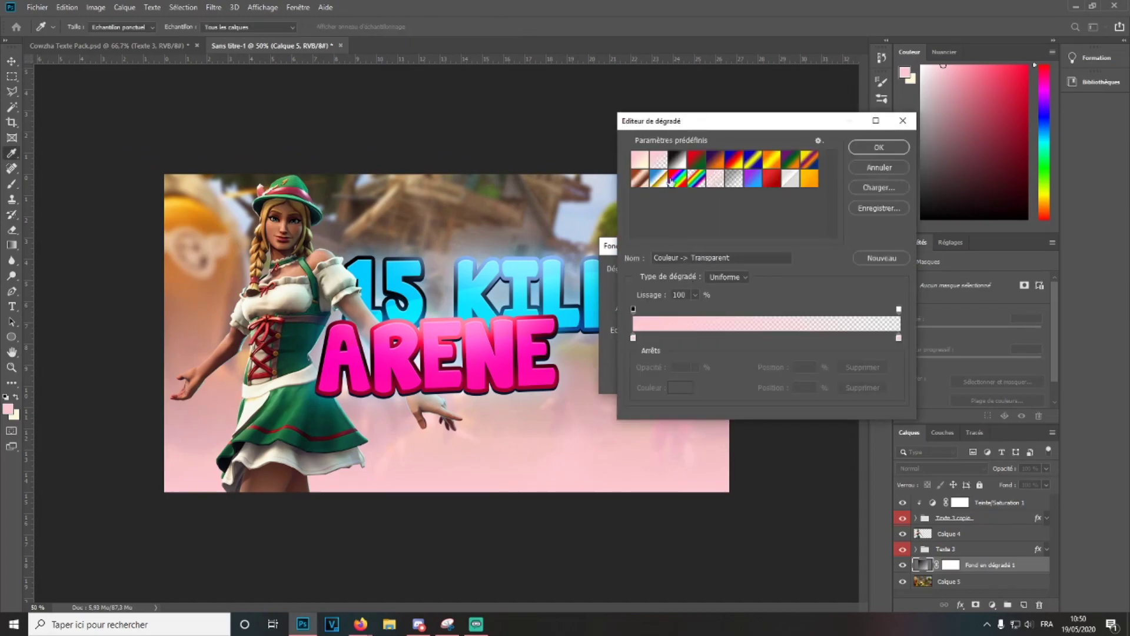
{"action": "left_click", "coordinate": [711, 162]}
Step: Set the gradient's start stop to the 15 KILLS light blue and its end stop to the ARENE pink, and apply the fill
{"action": "double_click", "coordinate": [633, 338]}
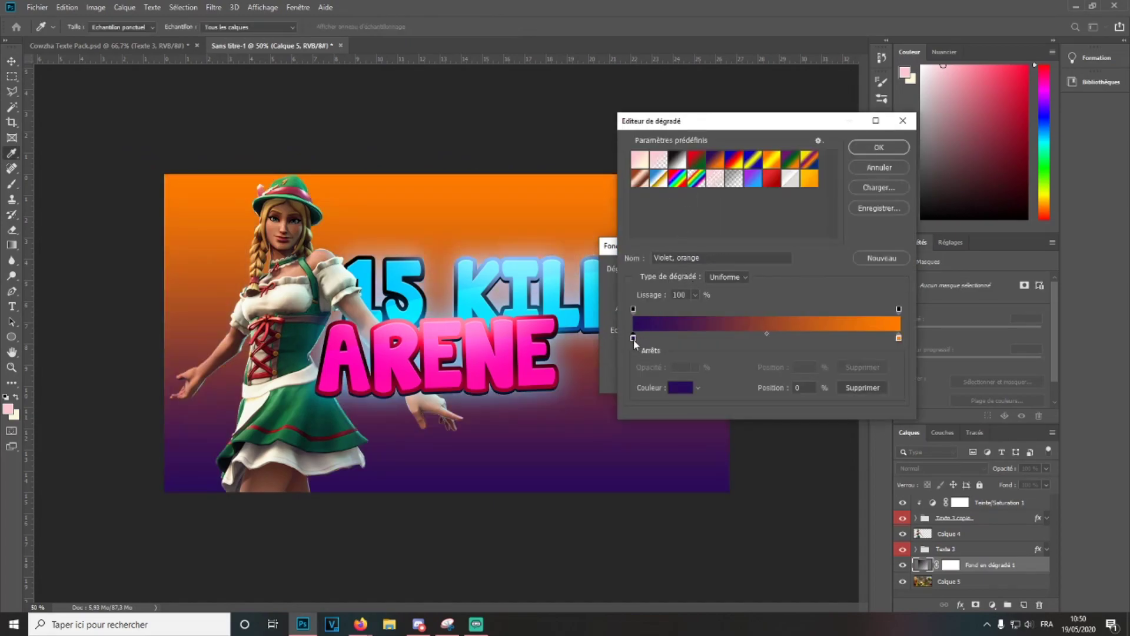
{"action": "left_click", "coordinate": [477, 281]}
{"action": "left_click", "coordinate": [877, 361]}
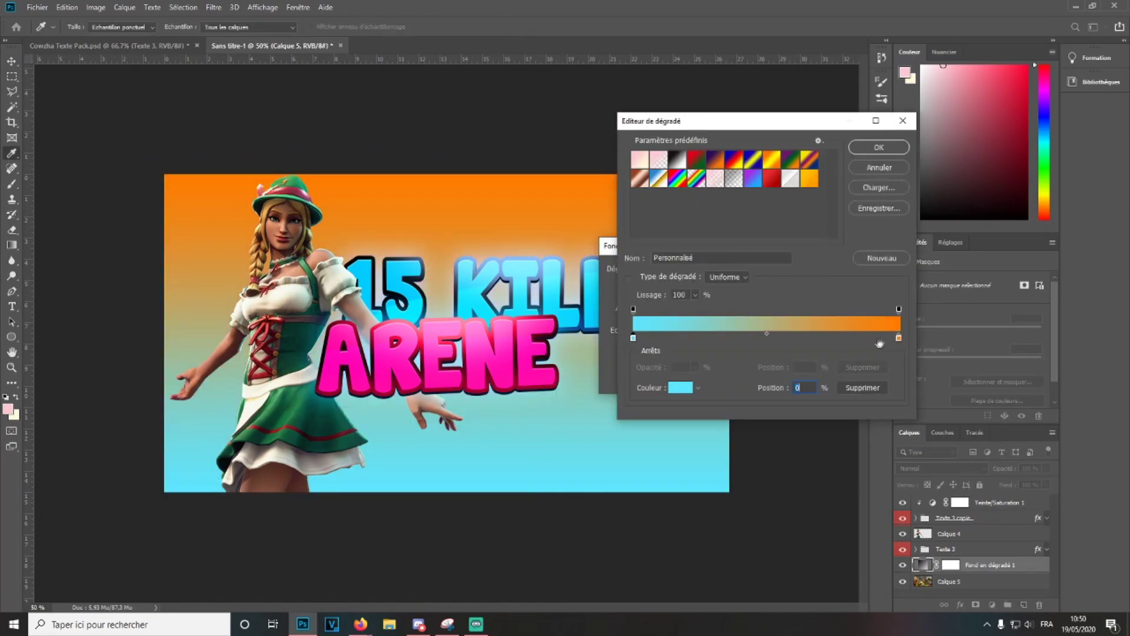
{"action": "double_click", "coordinate": [899, 338]}
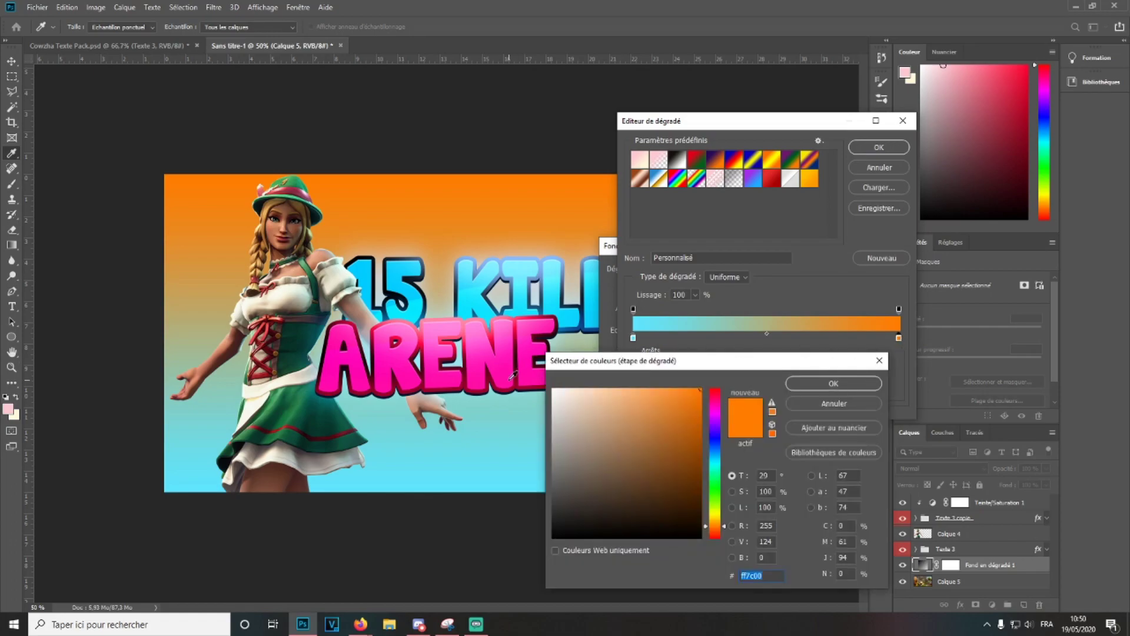
{"action": "left_click", "coordinate": [513, 375]}
{"action": "left_click", "coordinate": [834, 383]}
{"action": "left_click", "coordinate": [879, 147]}
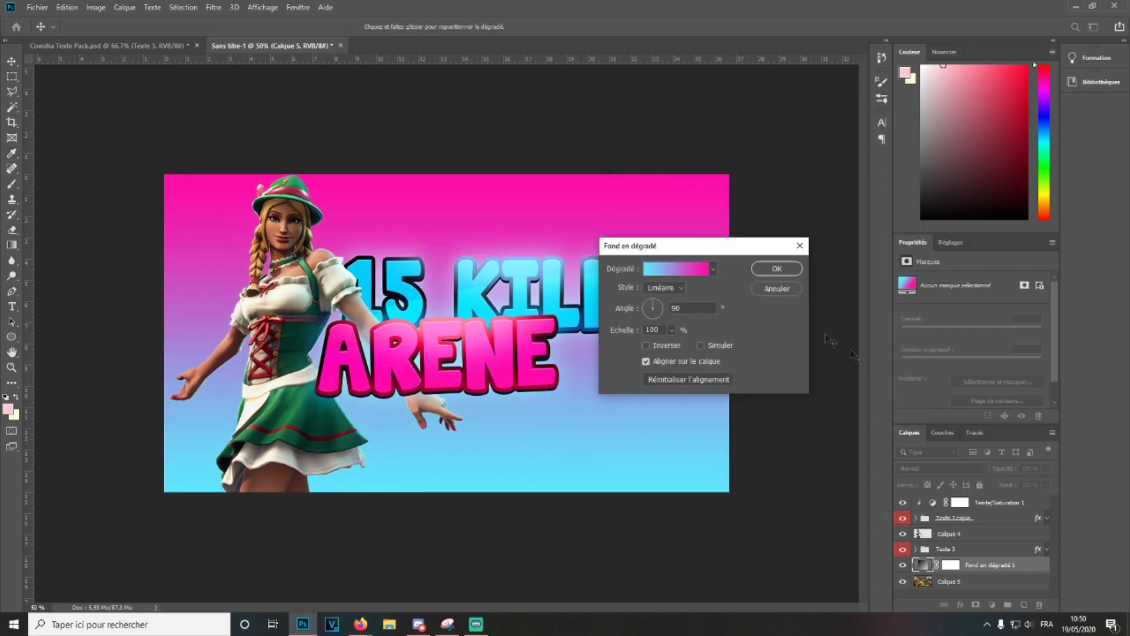
{"action": "left_click", "coordinate": [777, 269]}
Step: Set the gradient fill layer's blend mode to Superposition and its opacity to 67 %
{"action": "left_click", "coordinate": [942, 468]}
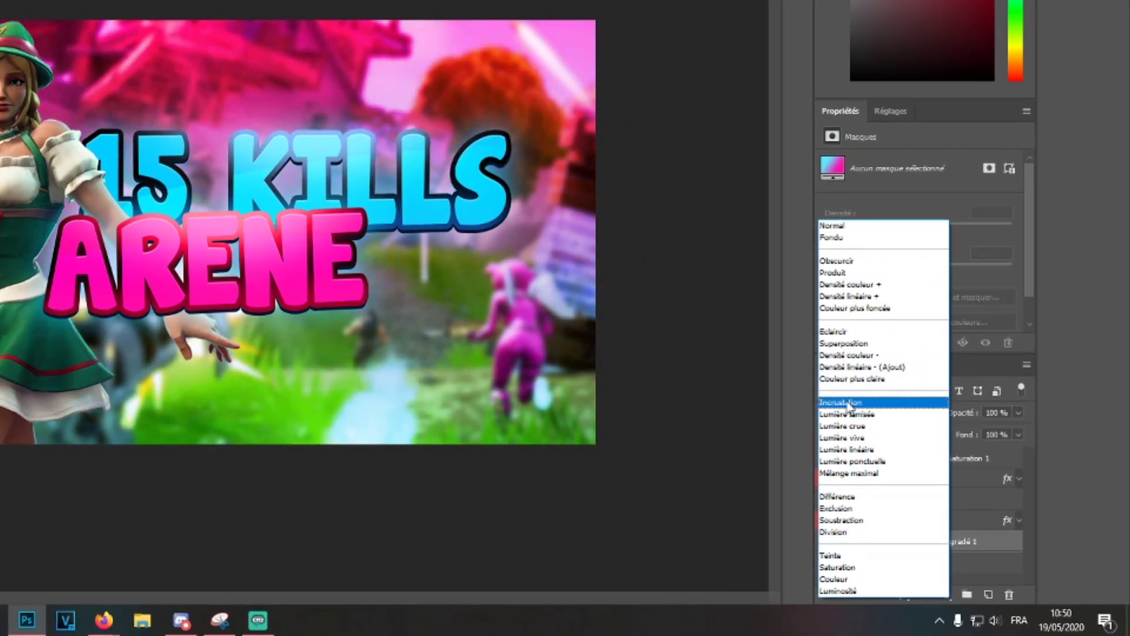
{"action": "left_click", "coordinate": [848, 404]}
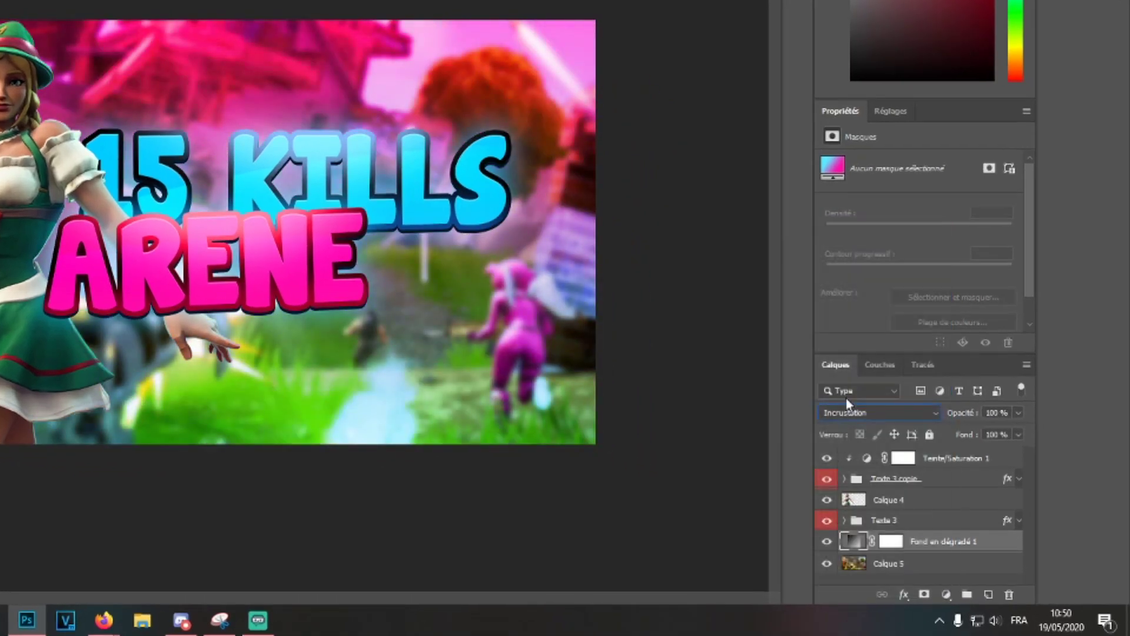
{"action": "left_click", "coordinate": [863, 391]}
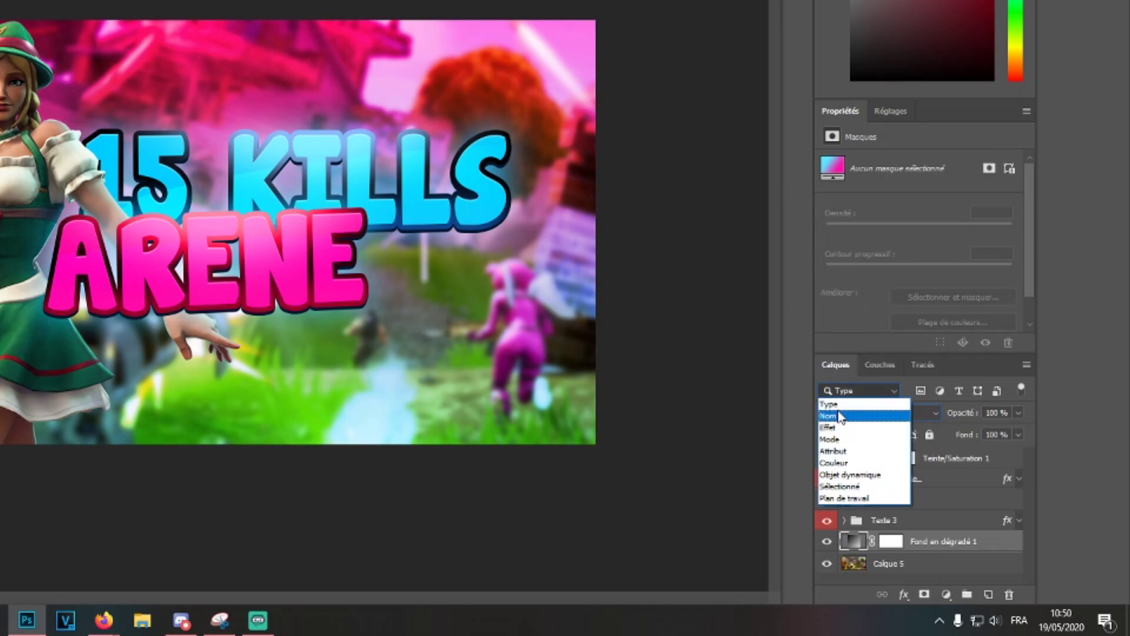
{"action": "left_click", "coordinate": [920, 414]}
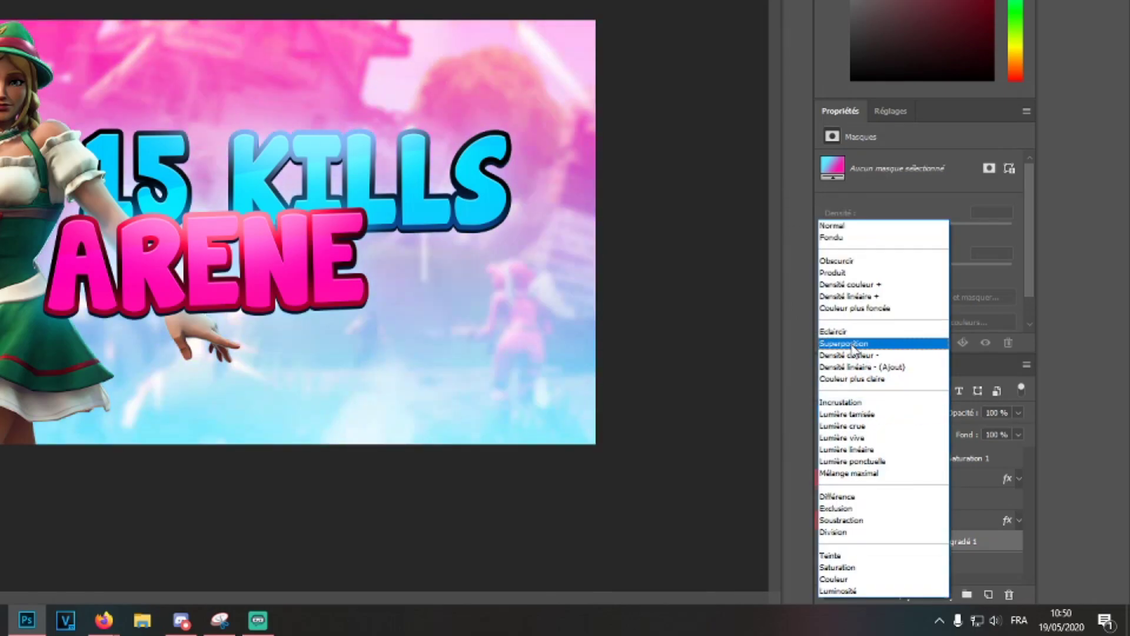
{"action": "left_click", "coordinate": [852, 344]}
{"action": "left_click_drag", "start_coordinate": [960, 414], "coordinate": [930, 408]}
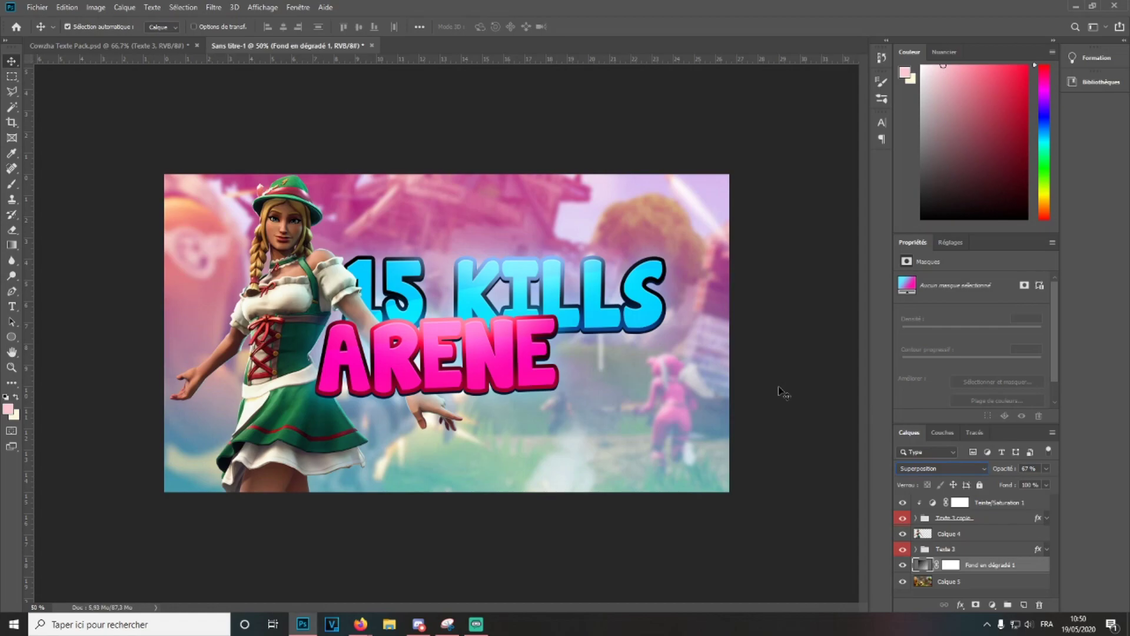
Step: Group all layers from Teinte/Saturation 1 down to Calque 5 and add an empty layer above the group
{"action": "left_click", "coordinate": [977, 504]}
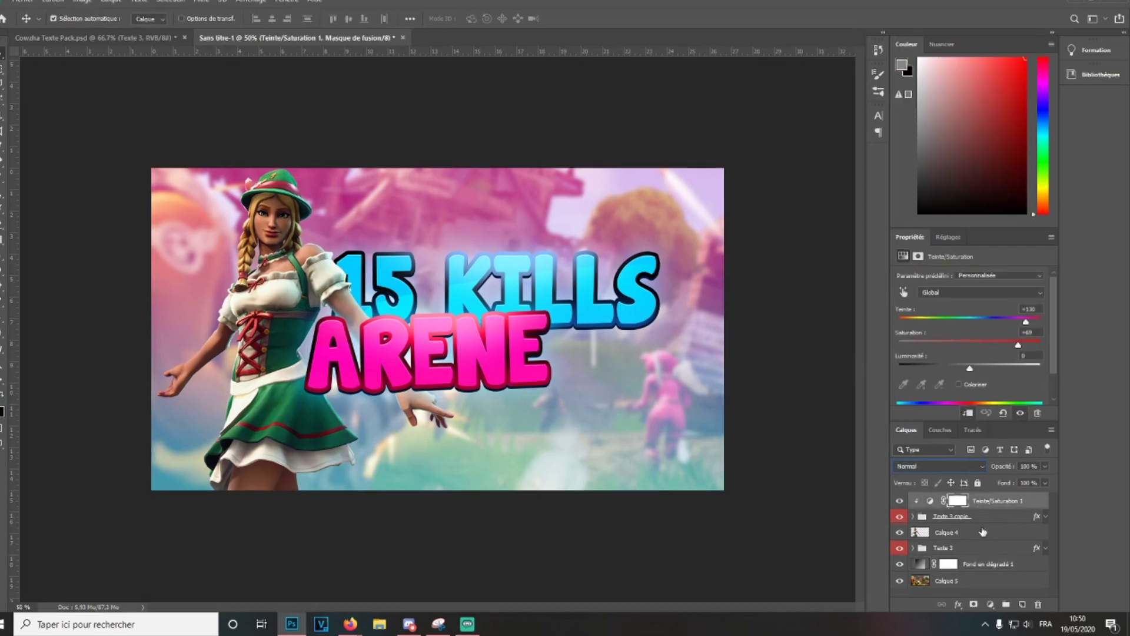
{"action": "left_click", "coordinate": [914, 566], "text": "shift"}
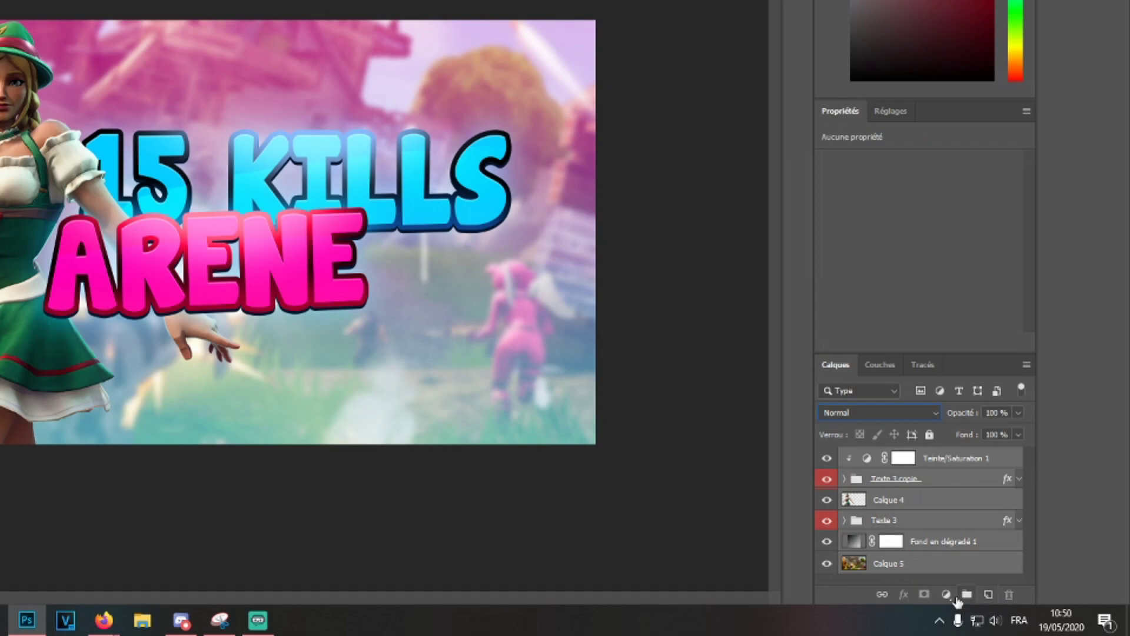
{"action": "left_click", "coordinate": [966, 595]}
{"action": "left_click", "coordinate": [992, 595]}
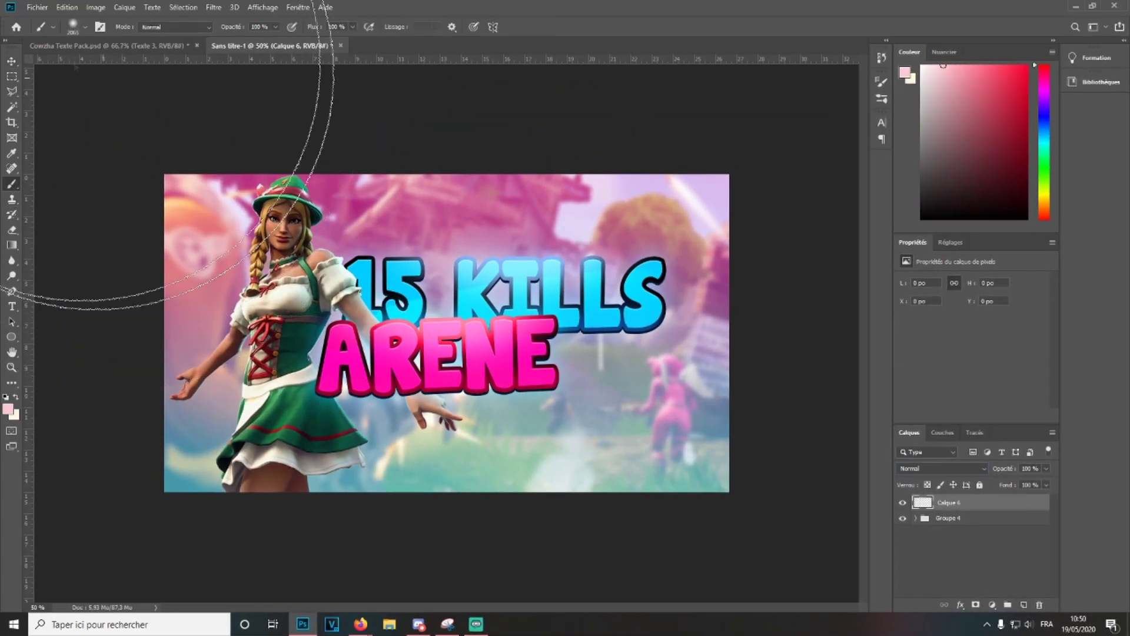
Step: Set the soft round brush to a size of about 1070 px with 0 % hardness
{"action": "left_click", "coordinate": [73, 27]}
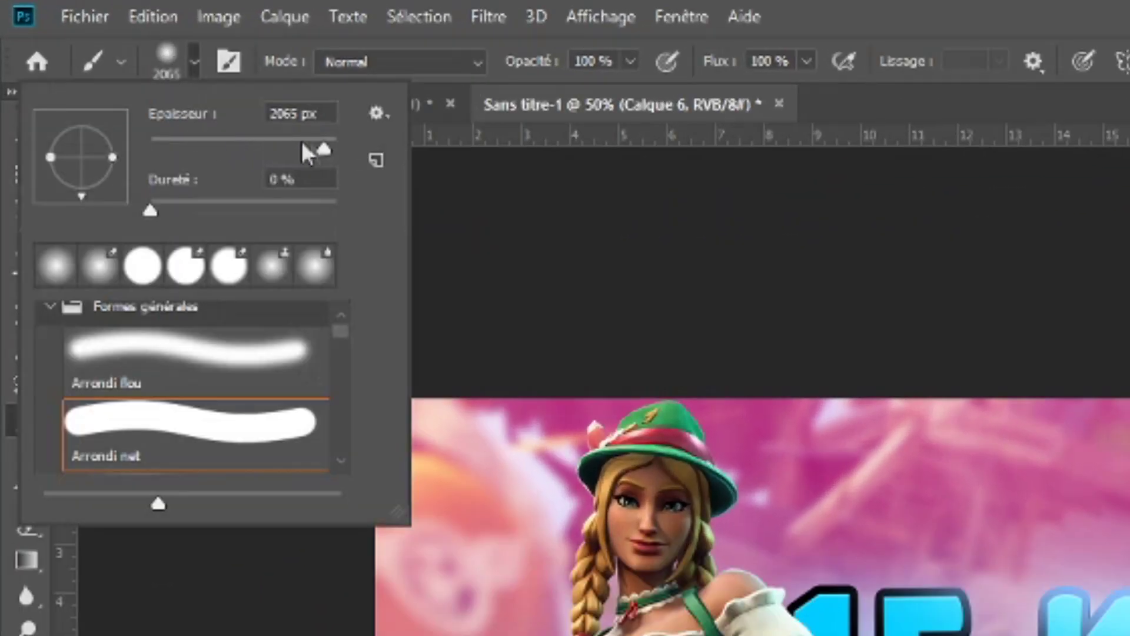
{"action": "left_click_drag", "start_coordinate": [315, 153], "coordinate": [317, 152]}
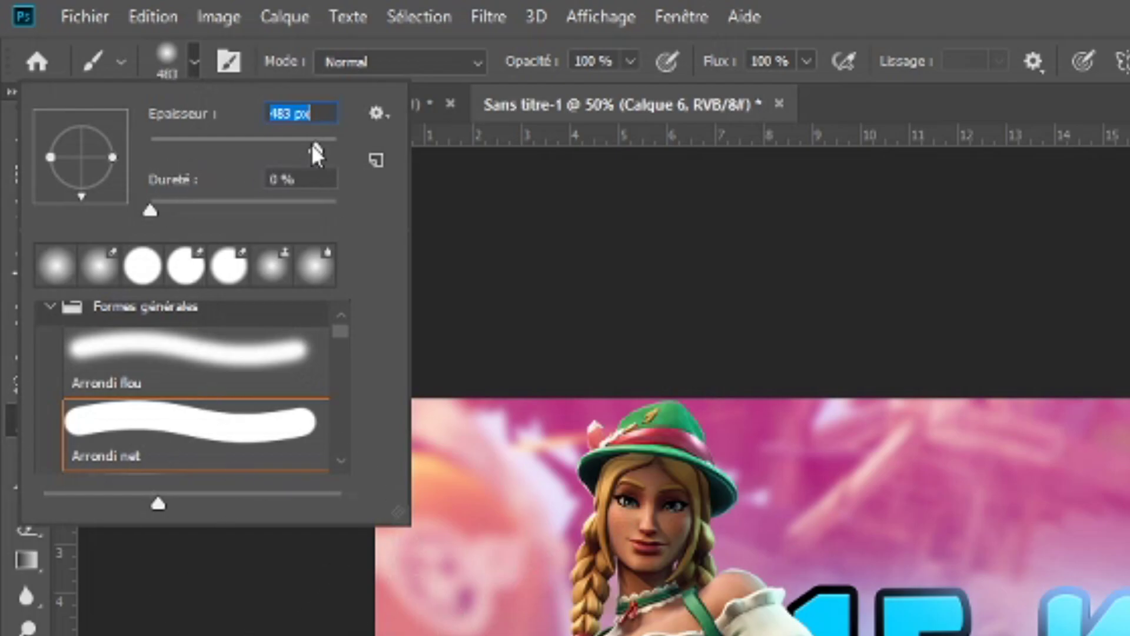
{"action": "left_click_drag", "start_coordinate": [317, 147], "coordinate": [322, 152]}
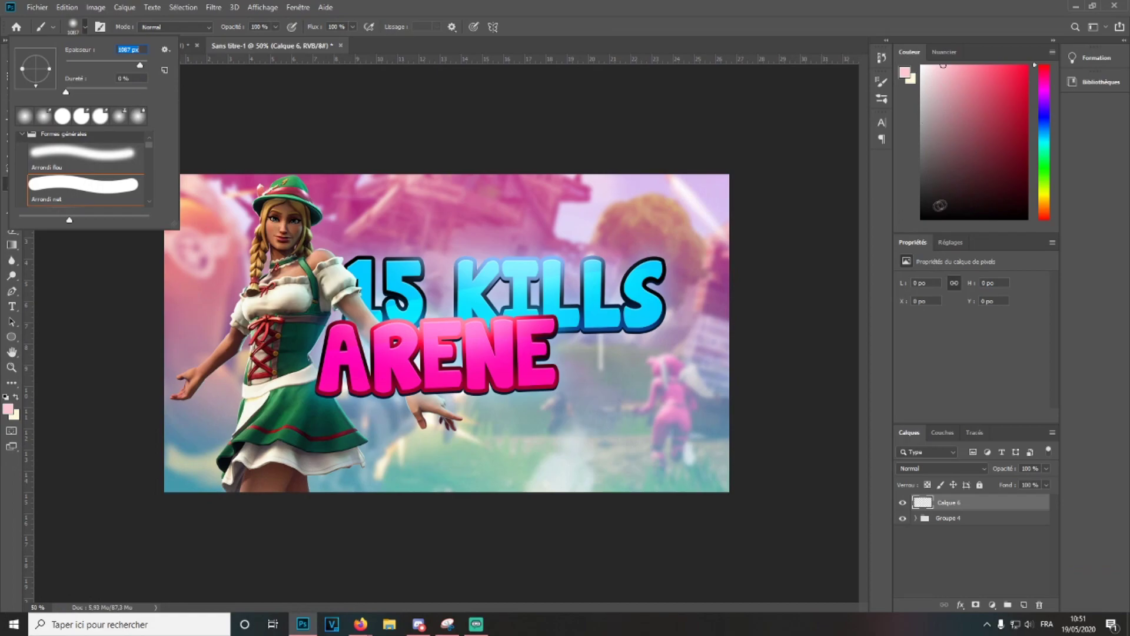
{"action": "left_click", "coordinate": [1045, 72]}
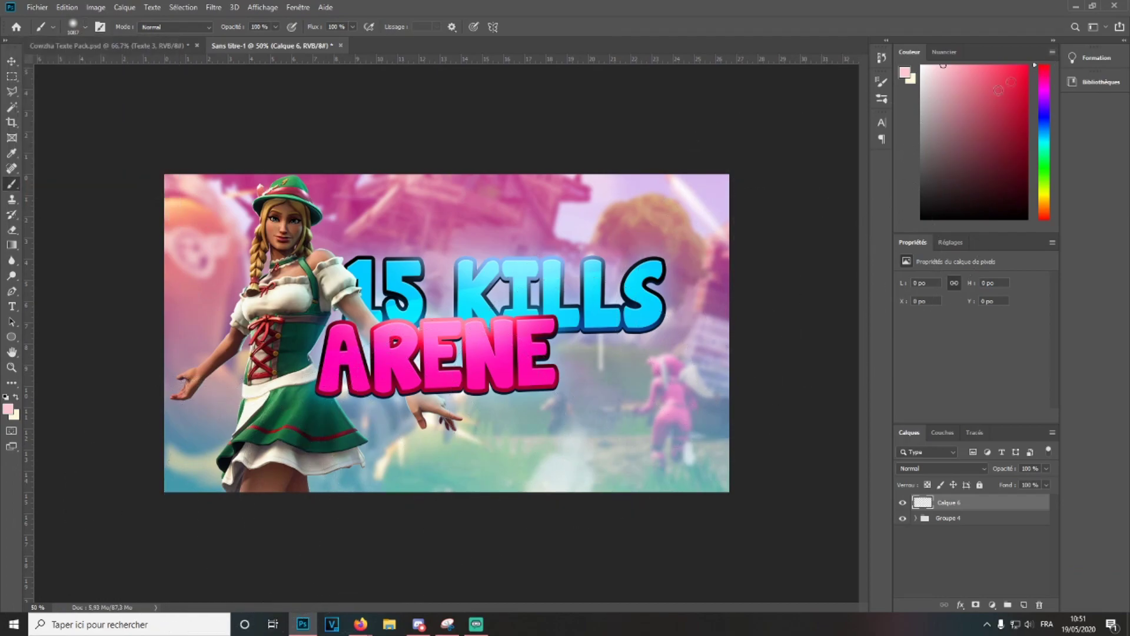
Step: Brush the ARENE text's pink, ff10aa, over the image's lower-left corner on Calque 6 and set that layer to Superposition
{"action": "left_click", "coordinate": [8, 409]}
{"action": "left_click", "coordinate": [490, 390]}
{"action": "left_click", "coordinate": [830, 385]}
{"action": "key", "text": "b"}
{"action": "left_click_drag", "start_coordinate": [189, 441], "coordinate": [423, 583]}
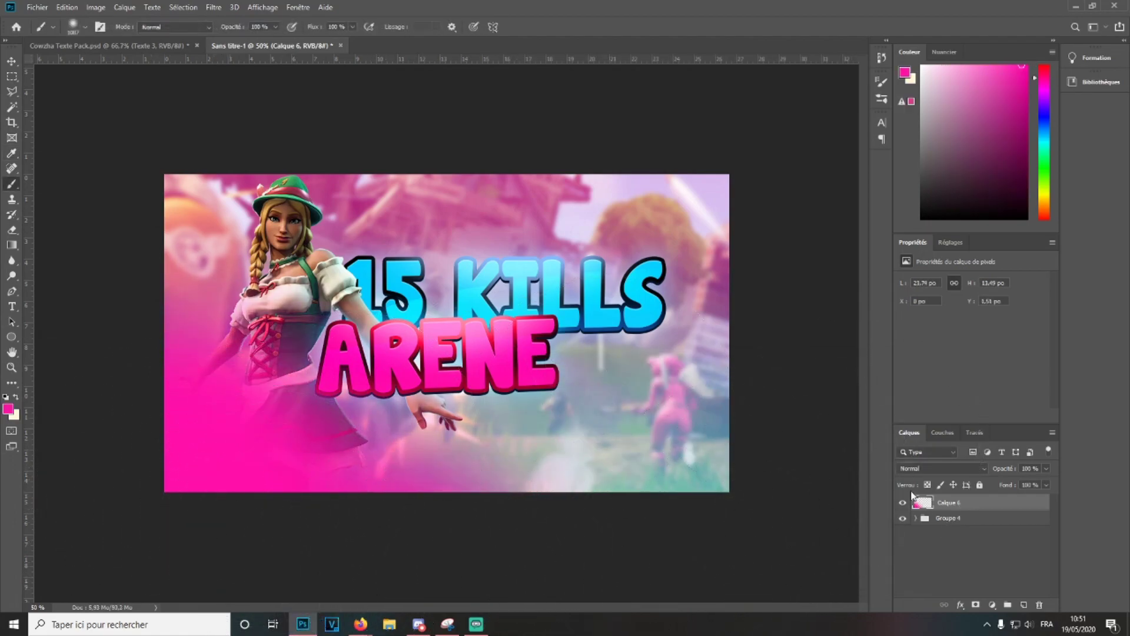
{"action": "left_click", "coordinate": [941, 469]}
{"action": "left_click", "coordinate": [935, 417]}
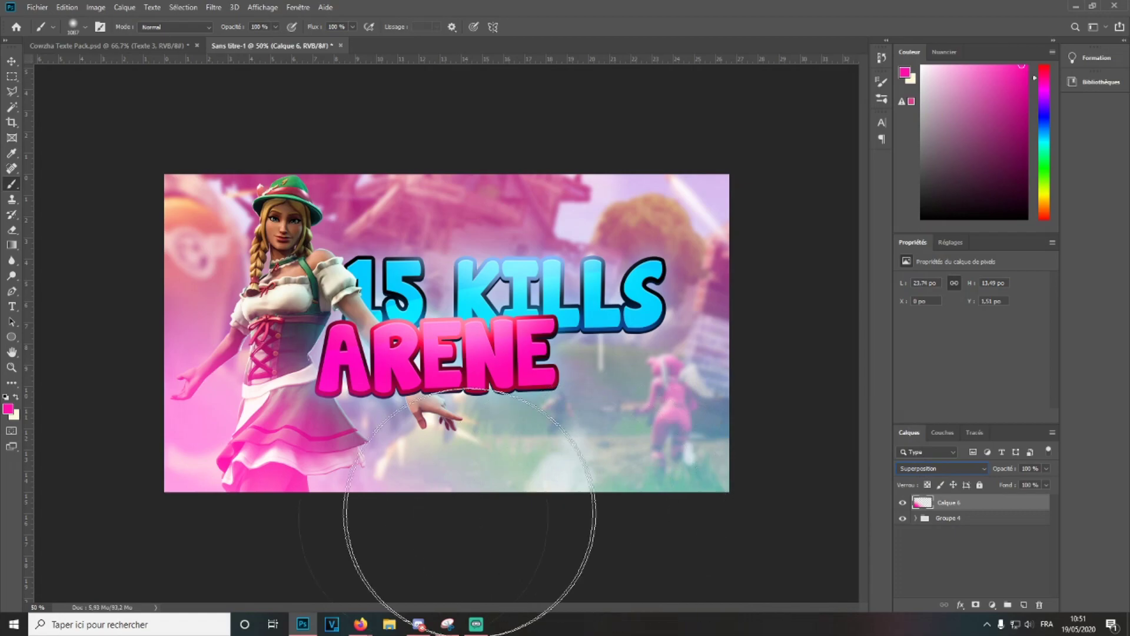
Step: On a new layer, brush the same pink over the lower-left corner in Normal mode at 61 % layer opacity
{"action": "left_click", "coordinate": [1024, 605]}
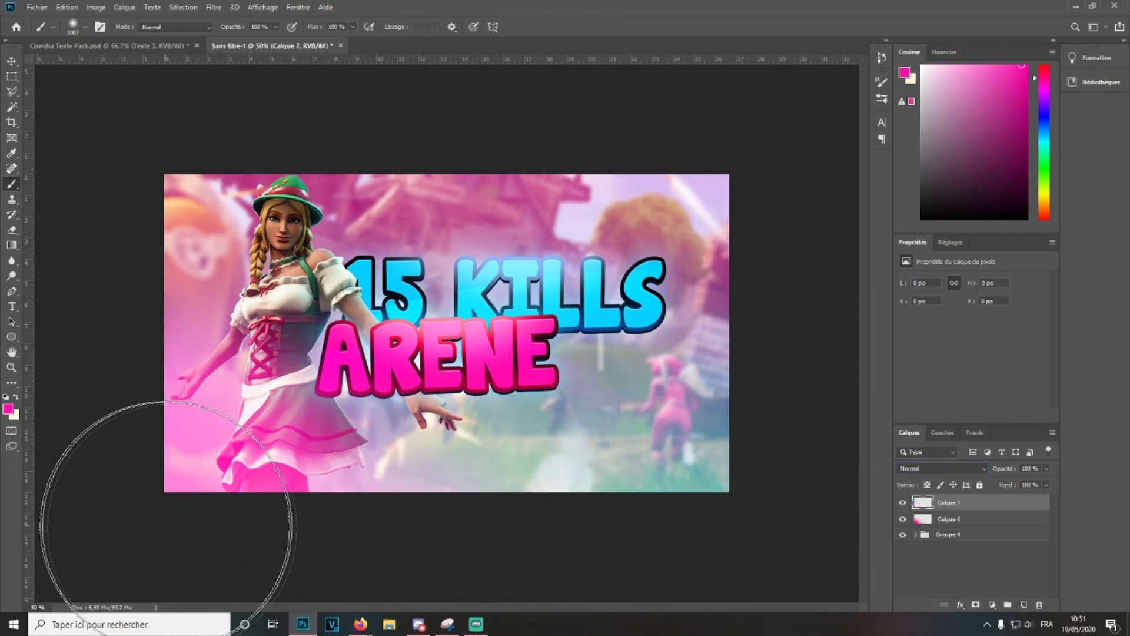
{"action": "left_click_drag", "start_coordinate": [164, 504], "coordinate": [303, 592]}
{"action": "left_click", "coordinate": [942, 468]}
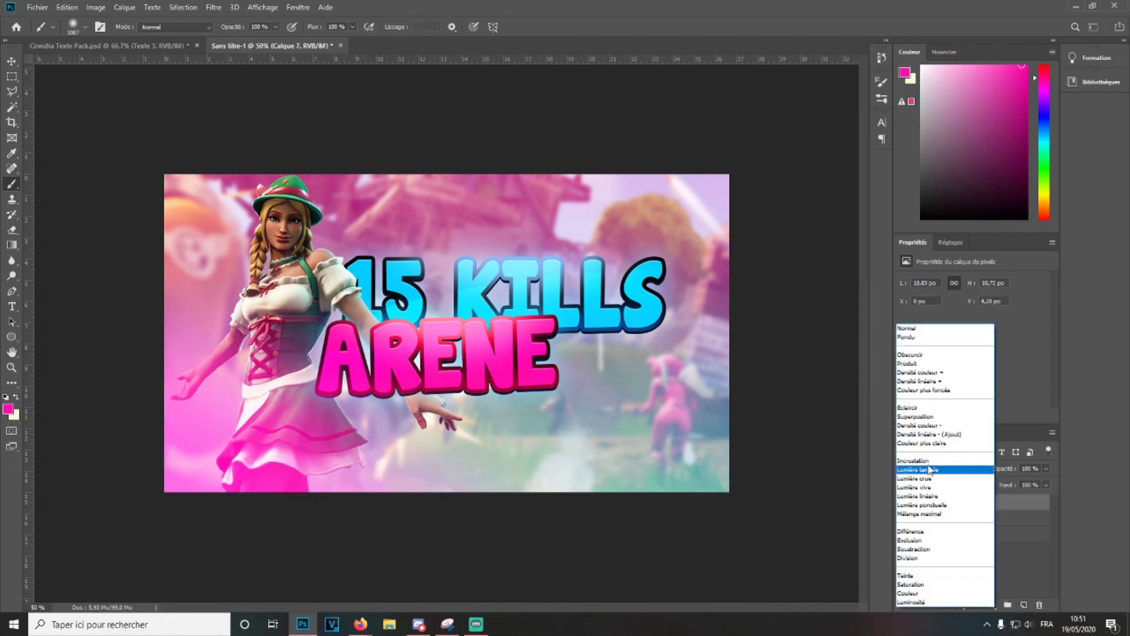
{"action": "left_click", "coordinate": [916, 417]}
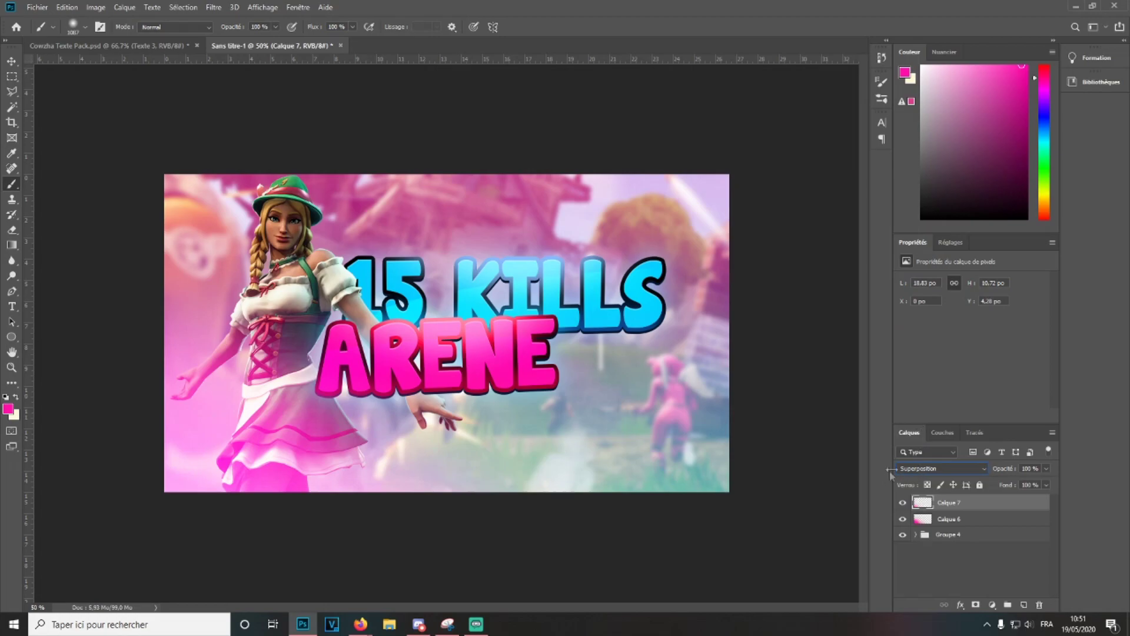
{"action": "left_click", "coordinate": [937, 469]}
{"action": "left_click", "coordinate": [939, 316]}
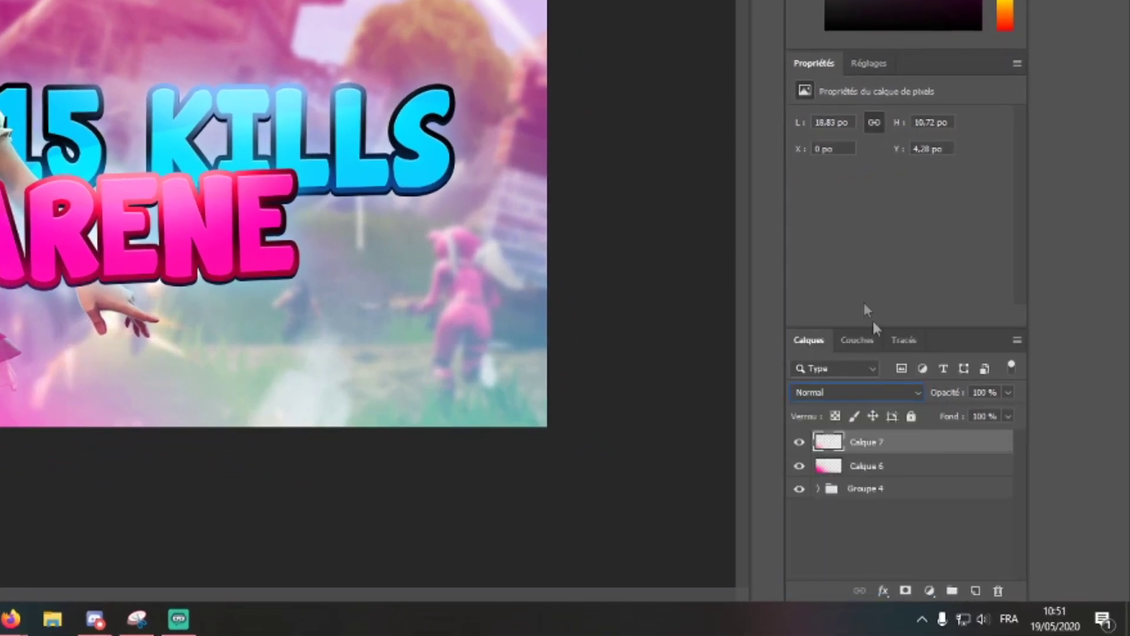
{"action": "left_click_drag", "start_coordinate": [921, 399], "coordinate": [905, 399]}
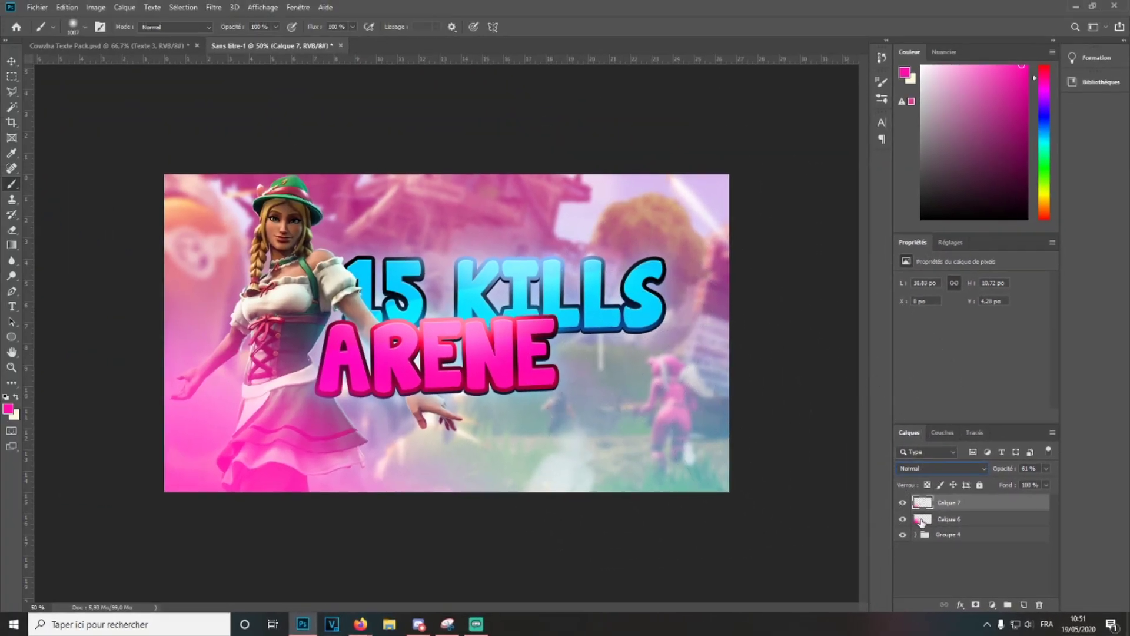
Step: On a new layer, brush the 15 KILLS text's light blue over the image's upper-right corner and set the layer to Superposition
{"action": "left_click", "coordinate": [1024, 605]}
{"action": "left_click", "coordinate": [651, 258], "text": "alt"}
{"action": "left_click", "coordinate": [8, 408]}
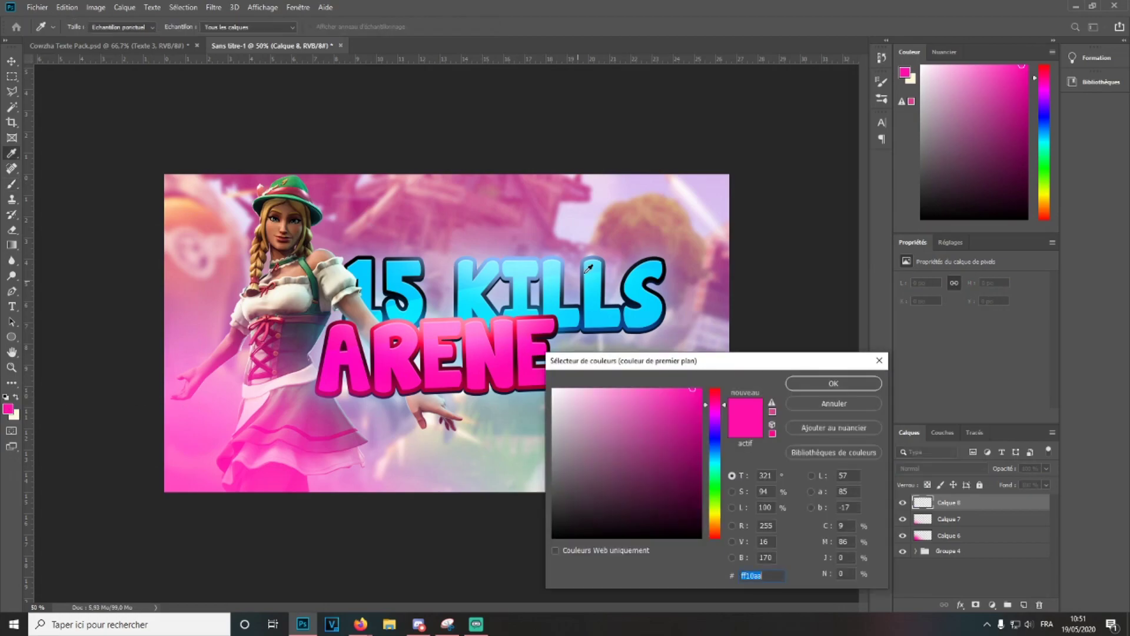
{"action": "left_click", "coordinate": [556, 270]}
{"action": "left_click", "coordinate": [833, 383]}
{"action": "key", "text": "b"}
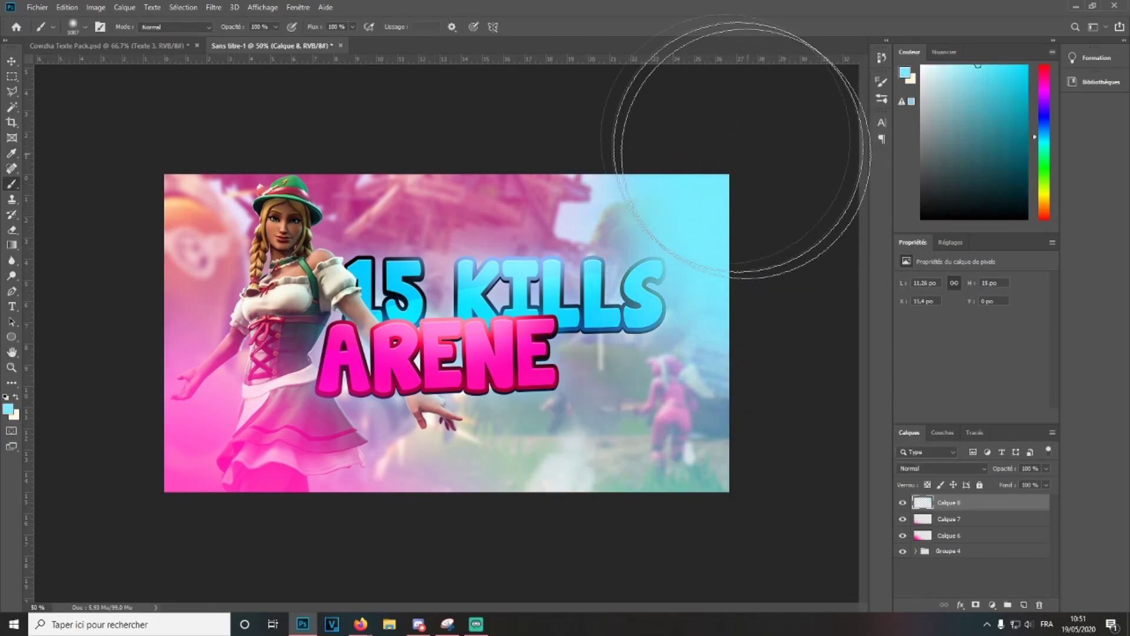
{"action": "left_click", "coordinate": [621, 122]}
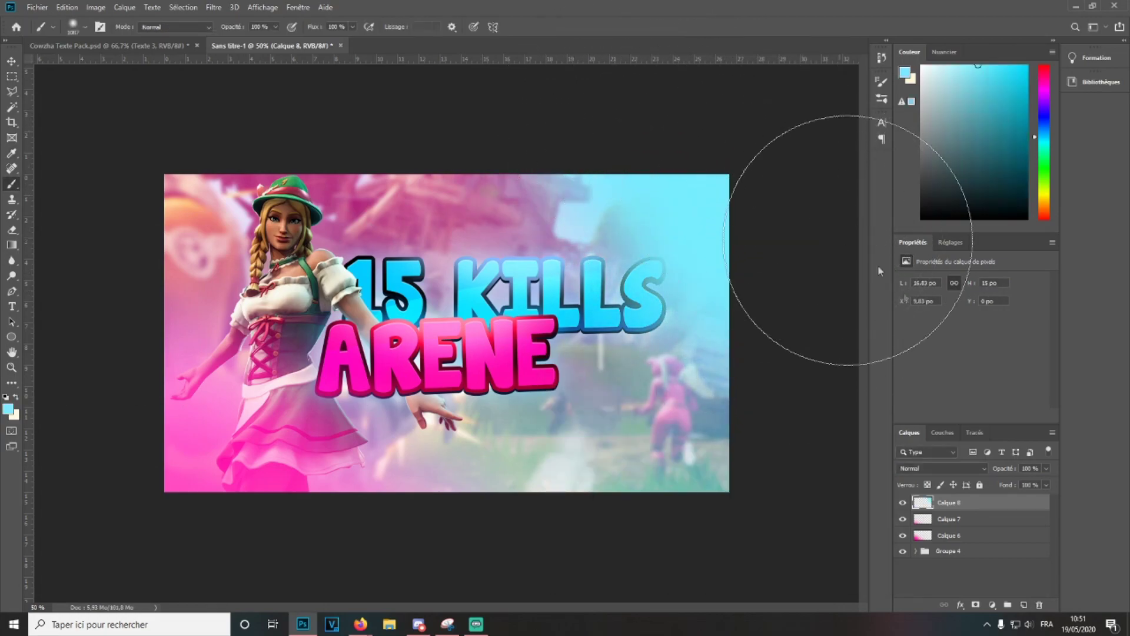
{"action": "left_click", "coordinate": [927, 467]}
{"action": "left_click", "coordinate": [923, 417]}
Step: Choose a more saturated blue and brush it over the upper-right corner on a new Normal layer at 71 % opacity
{"action": "left_click_drag", "start_coordinate": [978, 66], "coordinate": [1027, 66]}
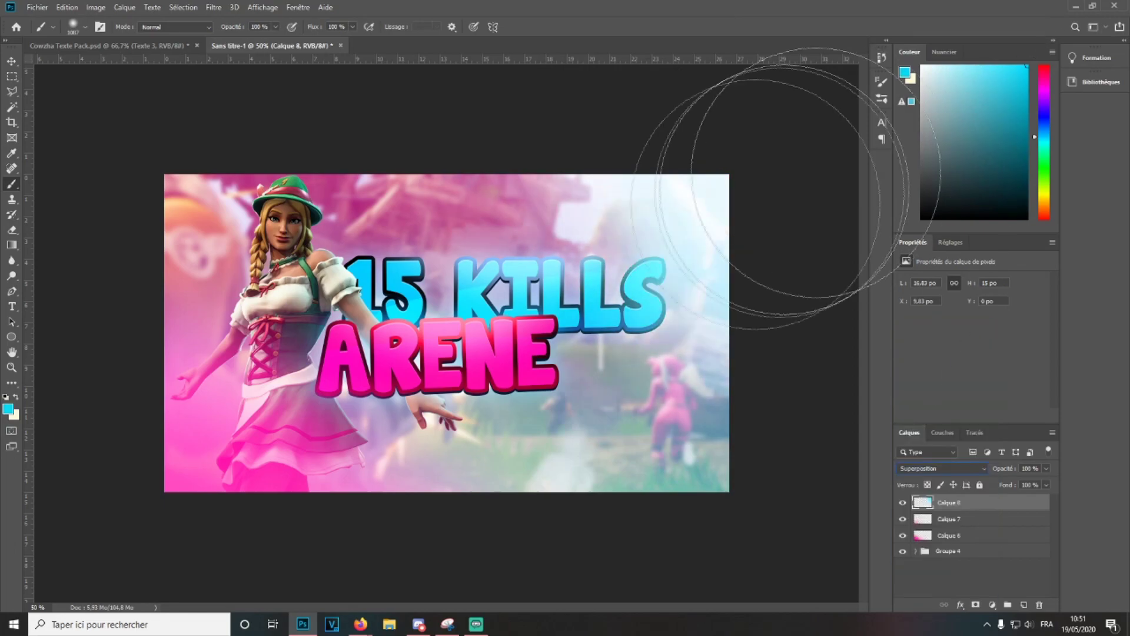
{"action": "left_click", "coordinate": [757, 139]}
{"action": "left_click", "coordinate": [1024, 605]}
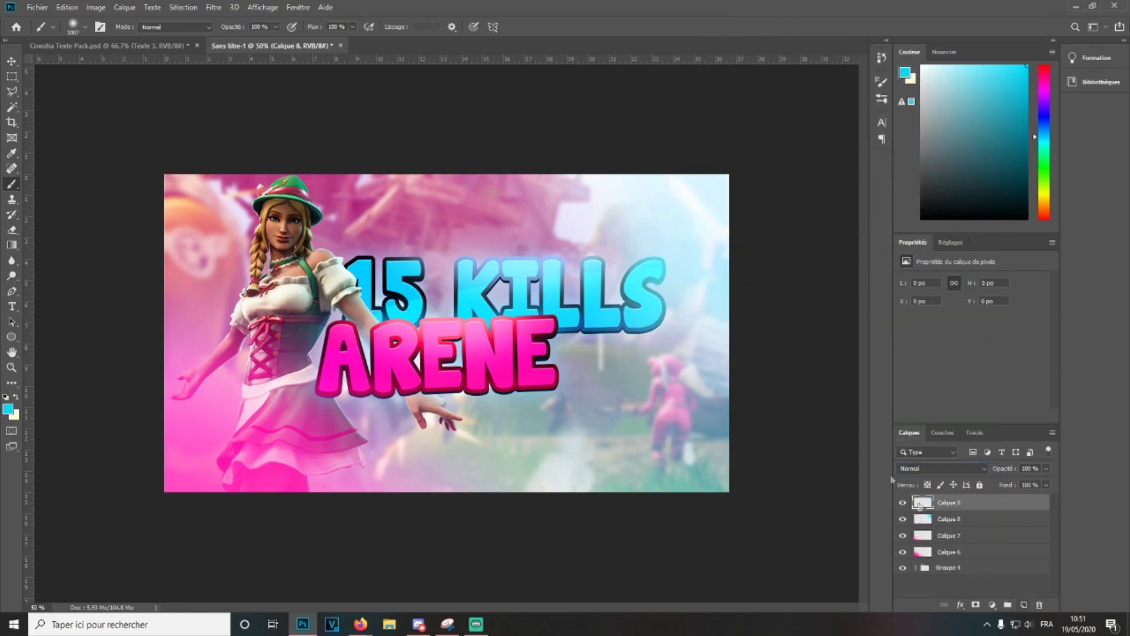
{"action": "left_click", "coordinate": [780, 151]}
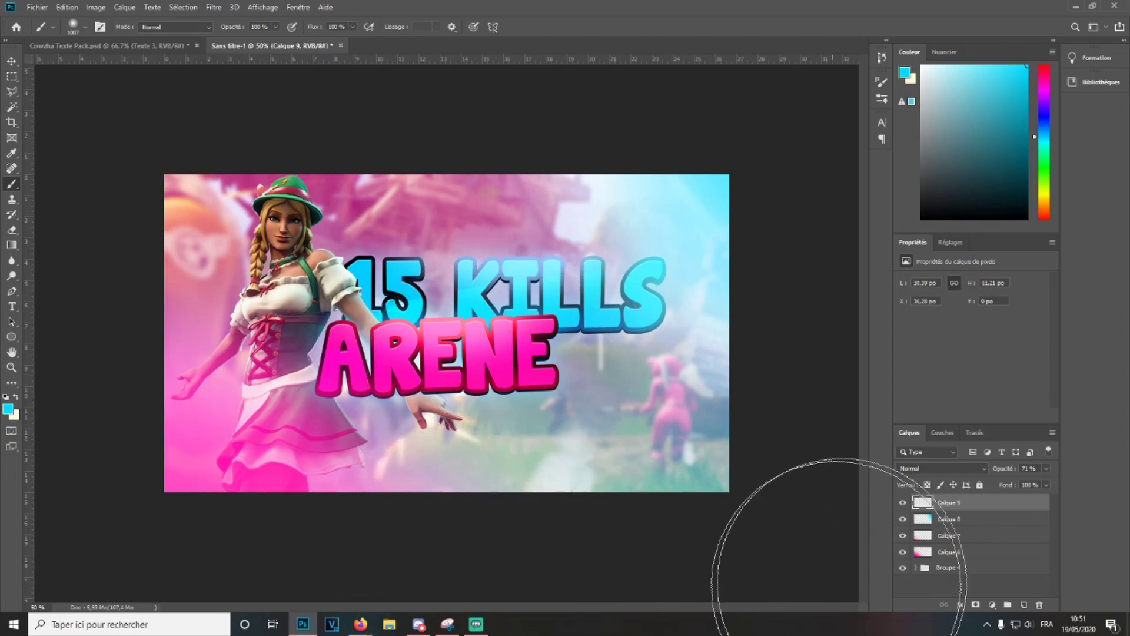
Step: On a new layer, brush a soft pale blue glow along the image's upper edge
{"action": "left_click", "coordinate": [967, 126]}
{"action": "left_click_drag", "start_coordinate": [943, 50], "coordinate": [943, 50]}
{"action": "left_click", "coordinate": [500, 65]}
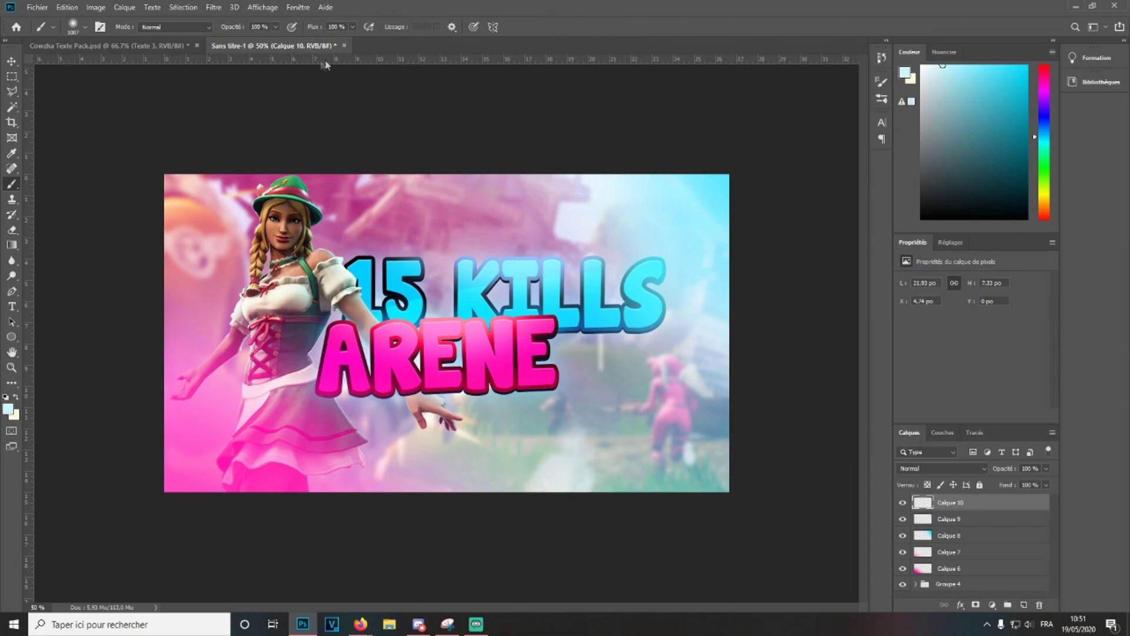
{"action": "left_click_drag", "start_coordinate": [361, 63], "coordinate": [228, 65]}
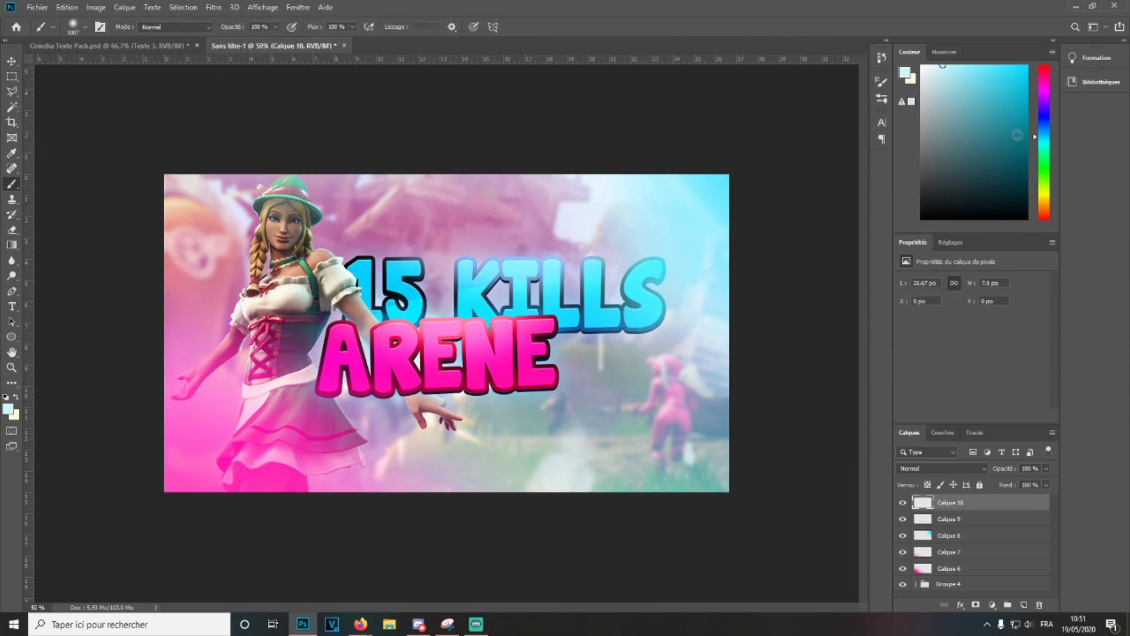
Step: Brush a pale pink glow along the image's lower edge on Calque 10 and set that layer to Superposition
{"action": "left_click", "coordinate": [1039, 98]}
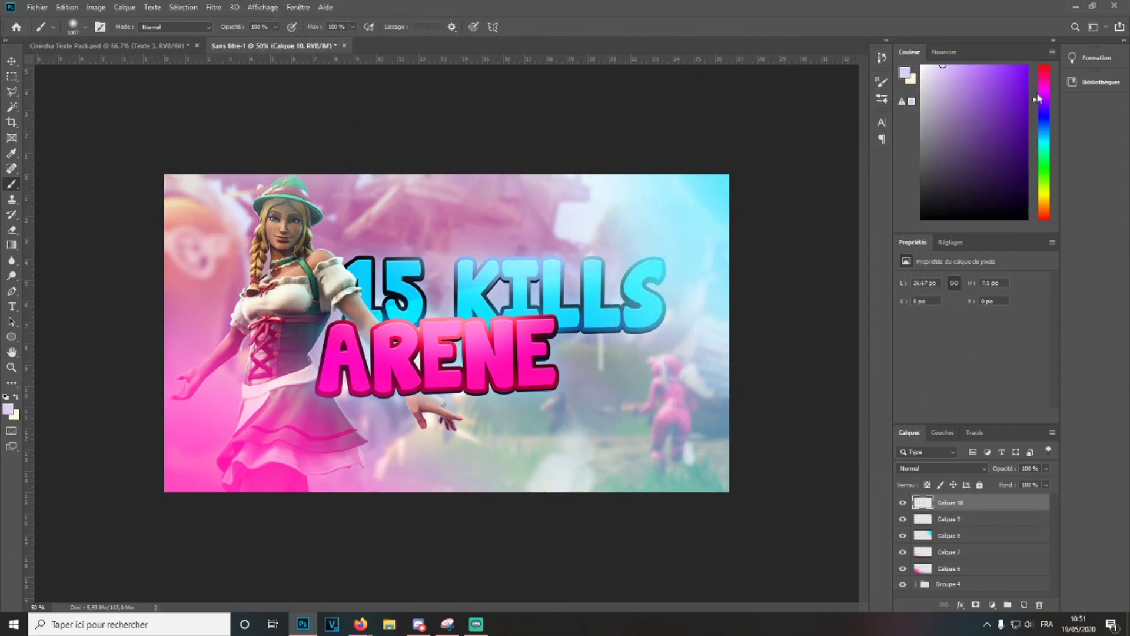
{"action": "left_click", "coordinate": [1042, 88]}
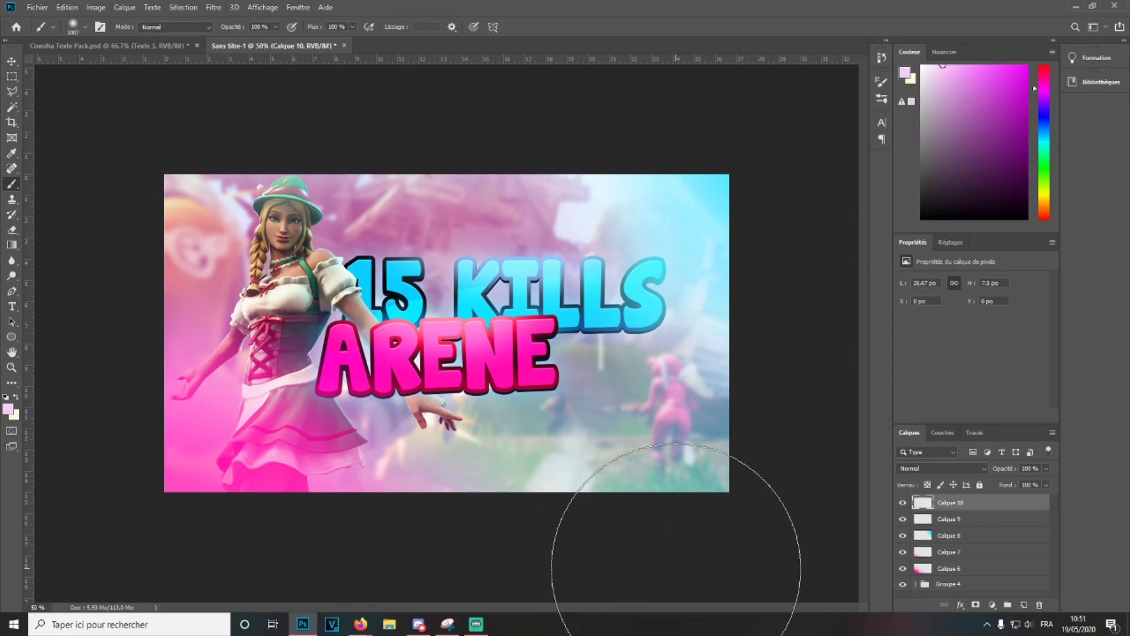
{"action": "key", "text": "ctrl+minus"}
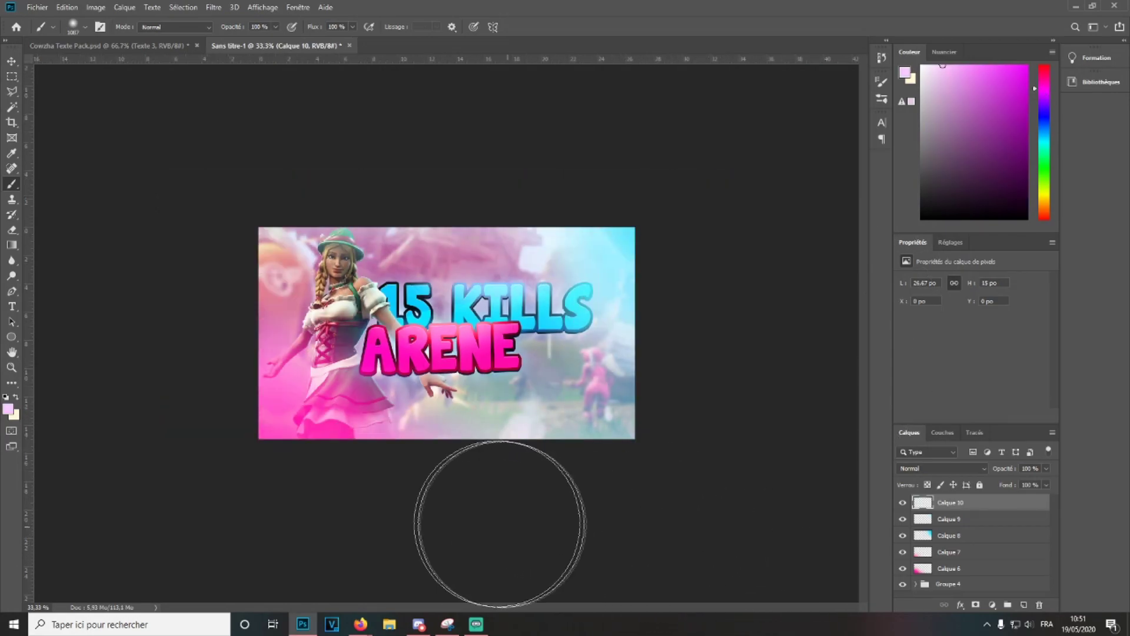
{"action": "left_click", "coordinate": [940, 469]}
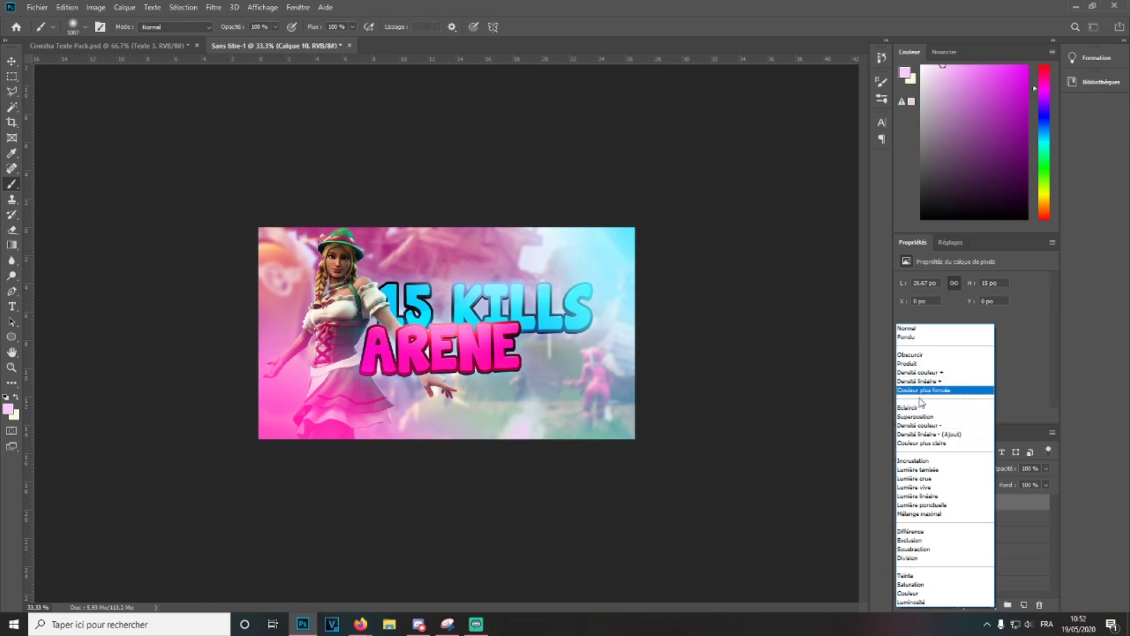
{"action": "left_click", "coordinate": [917, 418]}
{"action": "key", "text": "ctrl+plus"}
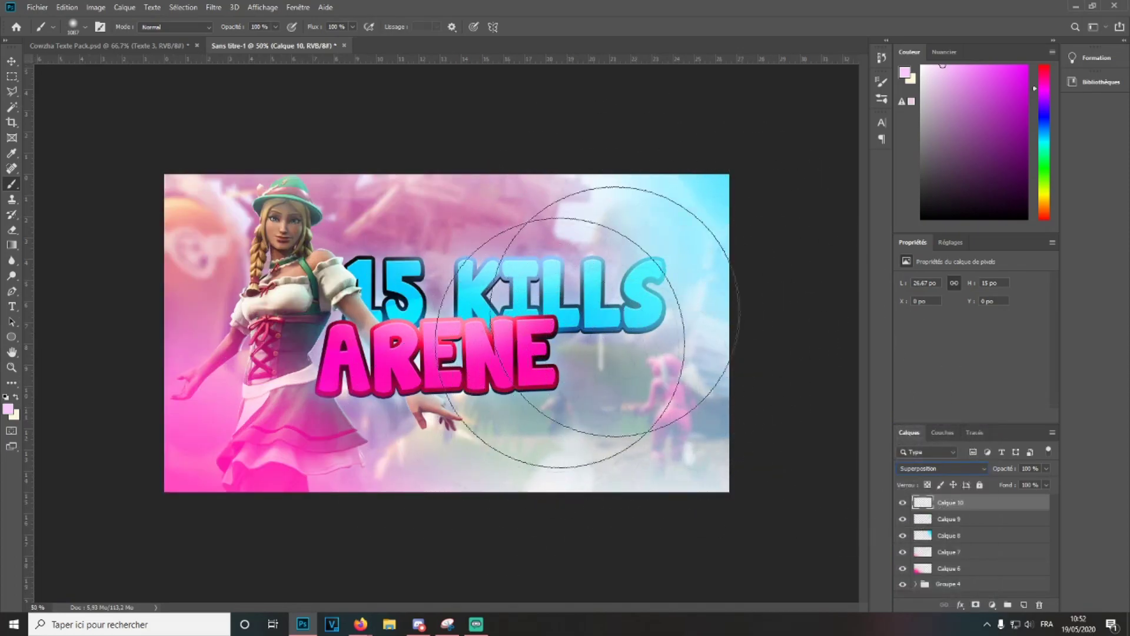
Step: Open the 48-485212 smoke PNG, copy its whole image and close the file
{"action": "left_click", "coordinate": [37, 7]}
{"action": "left_click", "coordinate": [43, 32]}
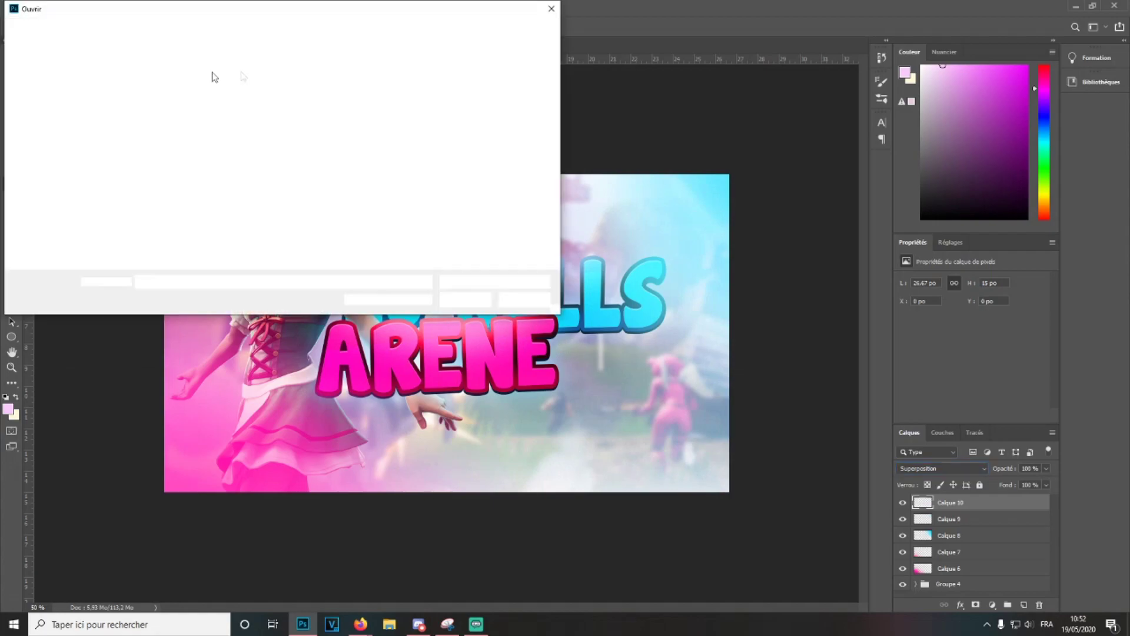
{"action": "double_click", "coordinate": [326, 162]}
{"action": "double_click", "coordinate": [137, 107]}
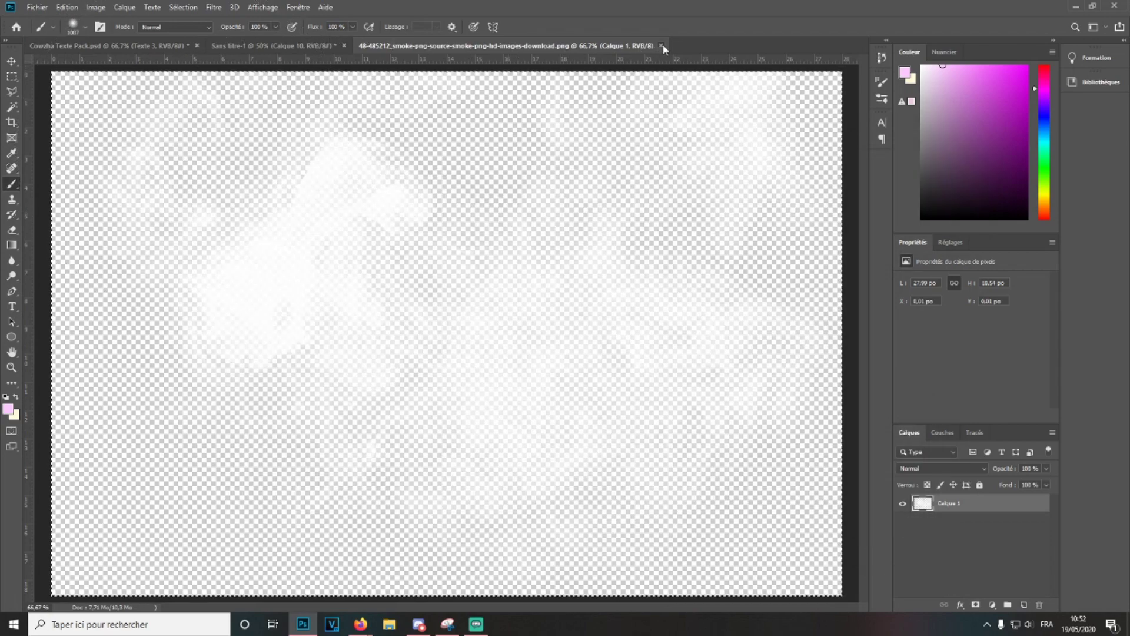
{"action": "left_click", "coordinate": [662, 46]}
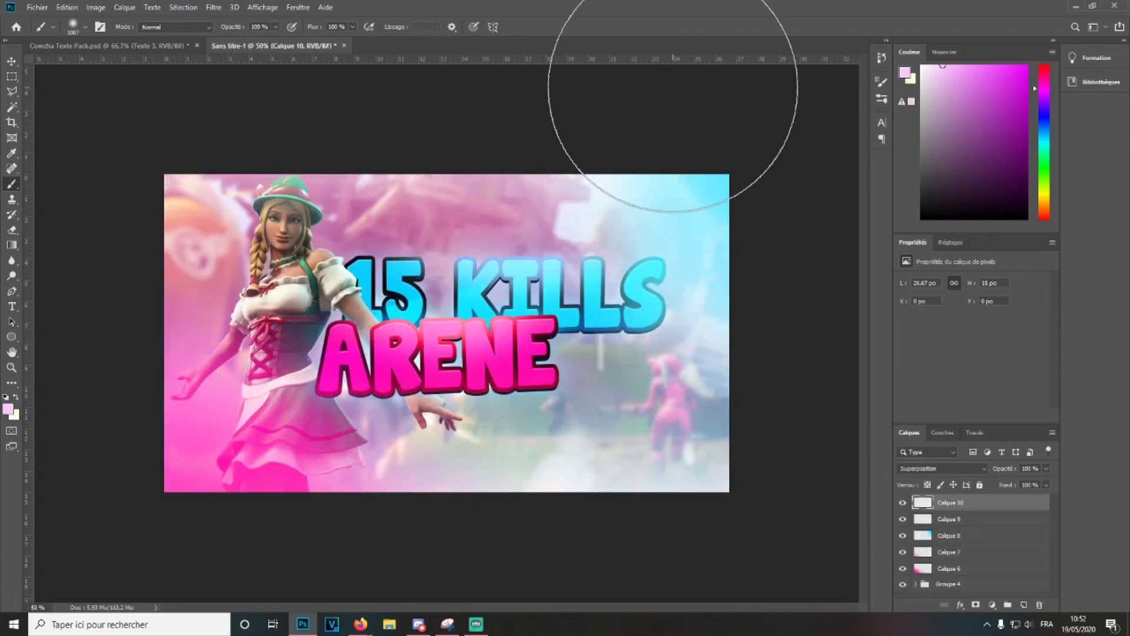
Step: Paste the smoke above Groupe 4 and transform it to sit over the image's lower-left corner
{"action": "left_click", "coordinate": [956, 584]}
{"action": "key", "text": "ctrl+v"}
{"action": "key", "text": "ctrl+minus"}
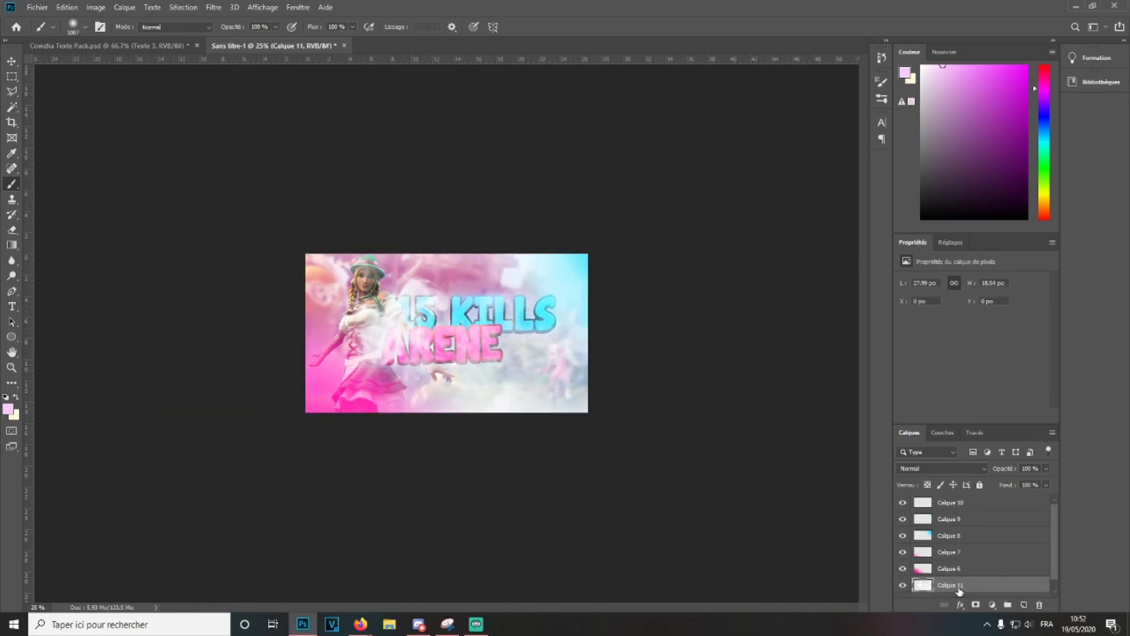
{"action": "key", "text": "ctrl+t"}
{"action": "left_click_drag", "start_coordinate": [474, 352], "coordinate": [302, 432]}
{"action": "key", "text": "Return"}
Step: Duplicate the smoke layer and place the copy over the image's upper-right corner
{"action": "key", "text": "ctrl+j"}
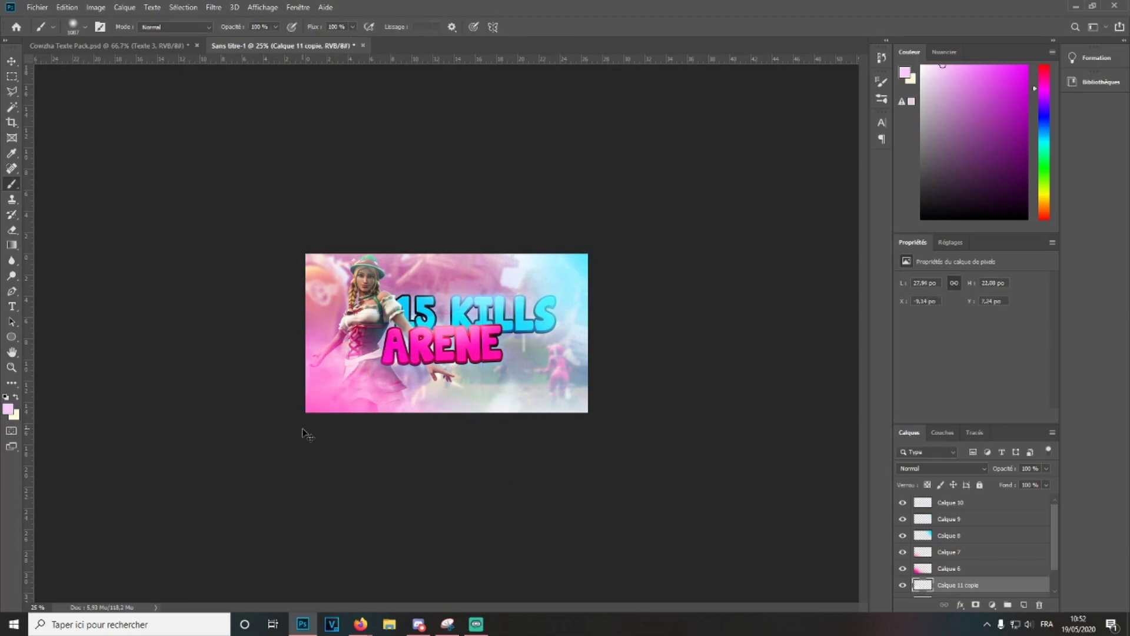
{"action": "key", "text": "ctrl+t"}
{"action": "left_click_drag", "start_coordinate": [368, 398], "coordinate": [609, 200]}
{"action": "key", "text": "Return"}
{"action": "key", "text": "e"}
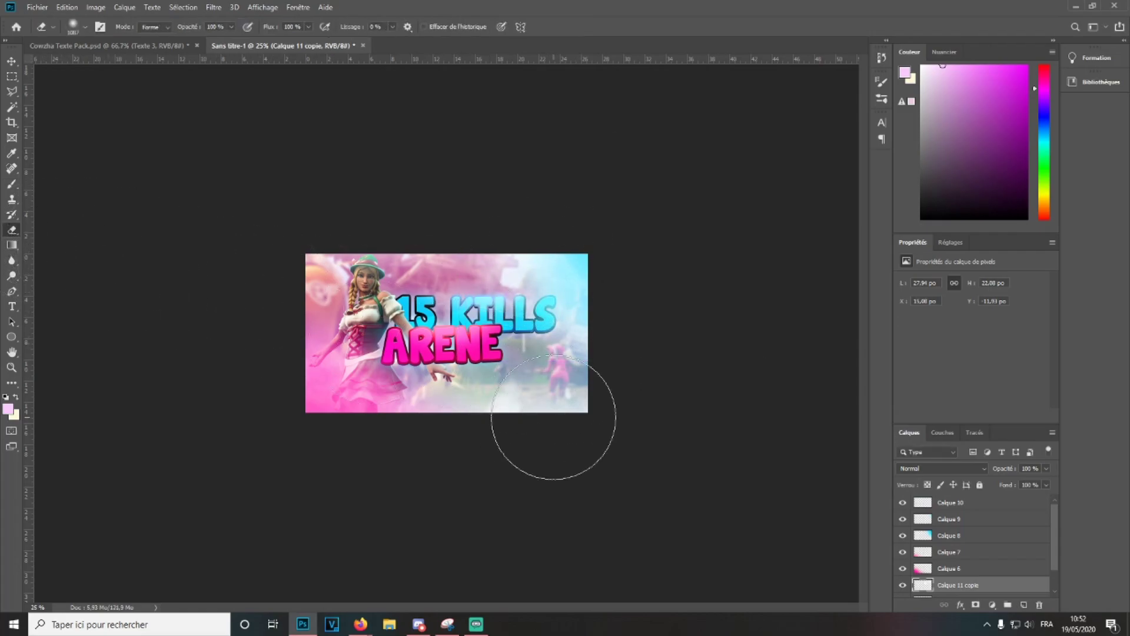
{"action": "key", "text": "ctrl+plus"}
{"action": "key", "text": "ctrl+plus"}
{"action": "key", "text": "ctrl+plus"}
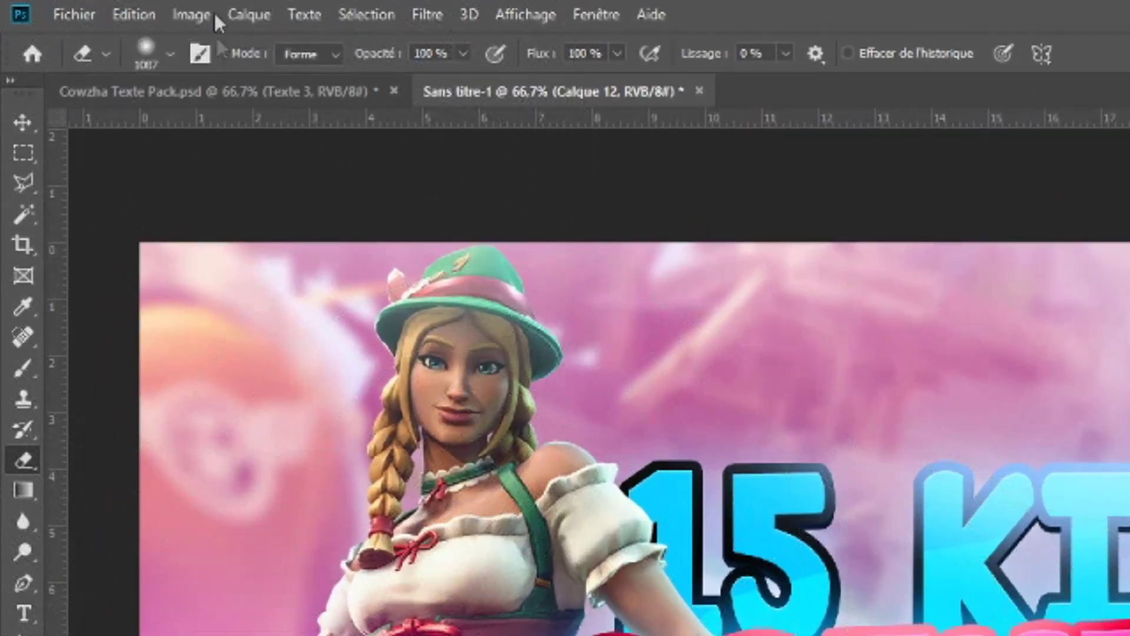
{"action": "left_click", "coordinate": [134, 56]}
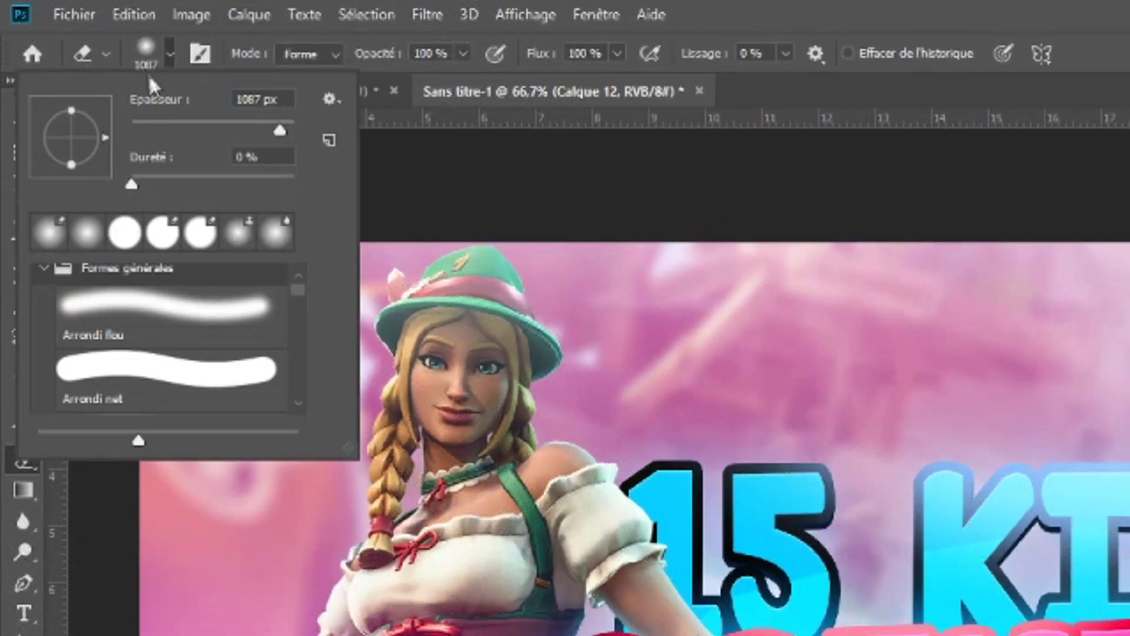
{"action": "left_click_drag", "start_coordinate": [131, 185], "coordinate": [294, 186]}
{"action": "left_click_drag", "start_coordinate": [191, 130], "coordinate": [137, 130]}
{"action": "key", "text": "Return"}
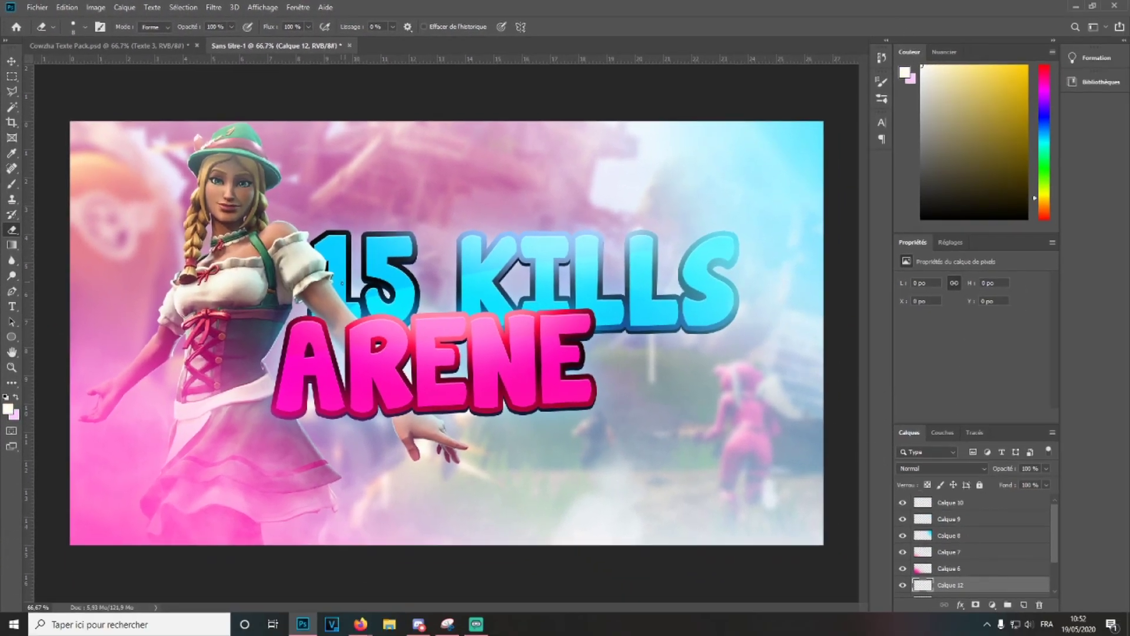
Step: With a white brush at 11 px and 100 % hardness, dot particles around the text on Calque 12
{"action": "scroll", "coordinate": [946, 559], "scroll_direction": "down", "scroll_amount": 2}
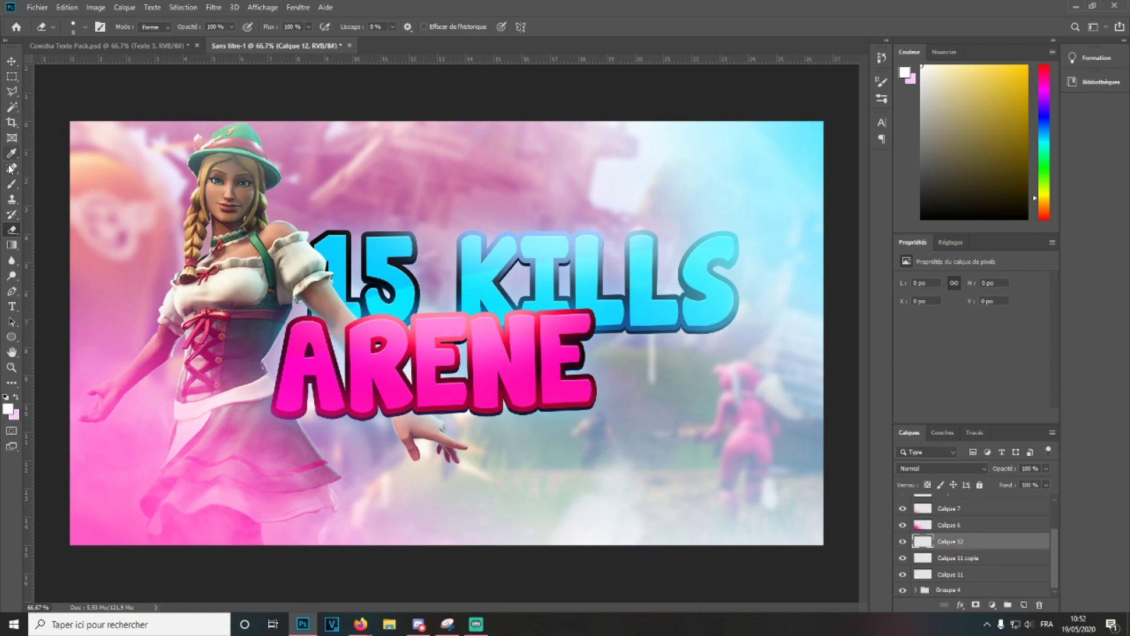
{"action": "key", "text": "b"}
{"action": "right_click", "coordinate": [65, 73]}
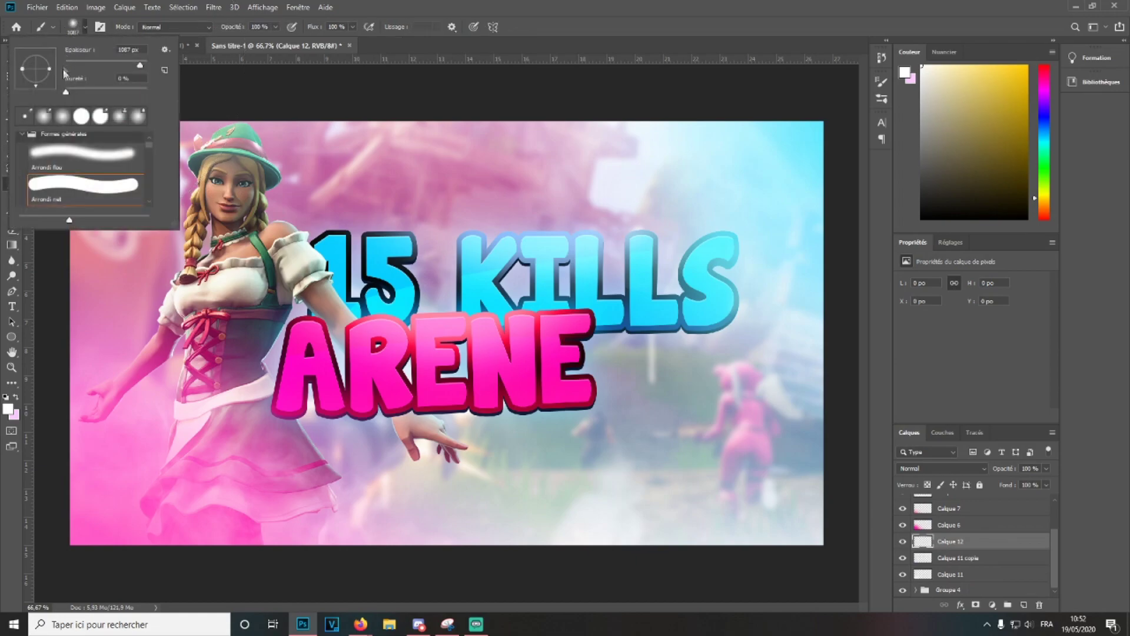
{"action": "left_click_drag", "start_coordinate": [75, 62], "coordinate": [72, 72]}
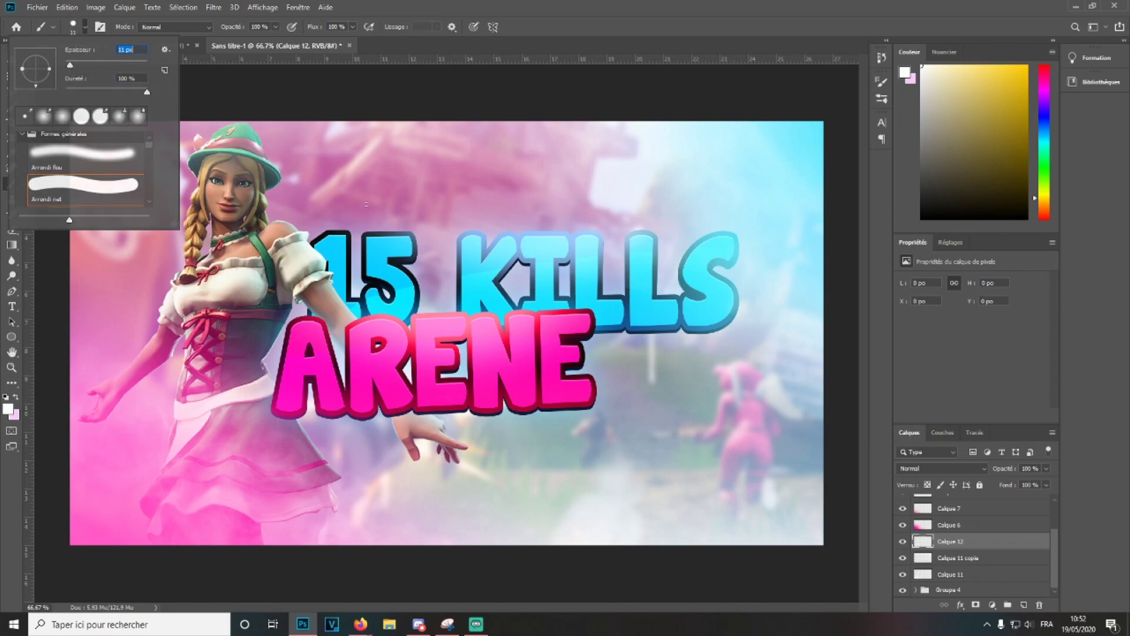
{"action": "left_click", "coordinate": [366, 204]}
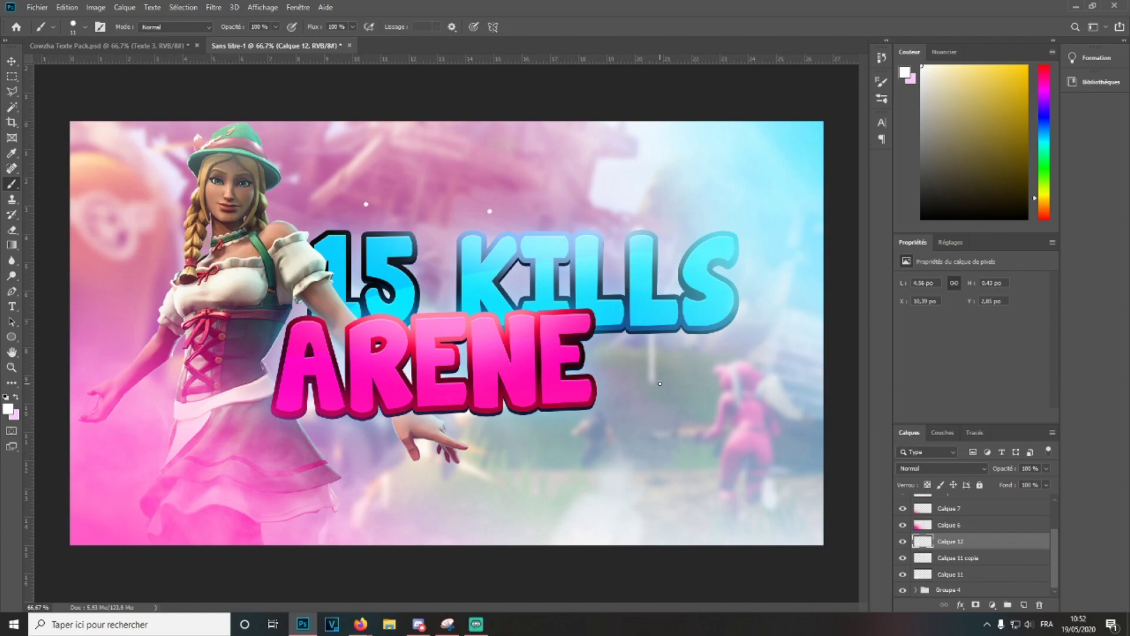
Step: Scatter more white particles across the image with progressively smaller brush sizes, down to 1 px
{"action": "left_click", "coordinate": [81, 31]}
{"action": "left_click", "coordinate": [536, 204]}
{"action": "left_click", "coordinate": [81, 30]}
{"action": "left_click", "coordinate": [400, 205]}
{"action": "left_click", "coordinate": [81, 31]}
{"action": "left_click", "coordinate": [152, 281]}
Step: Set the brush to 2391 px with 0 % hardness, try a white dab above the image and undo it
{"action": "left_click", "coordinate": [70, 30]}
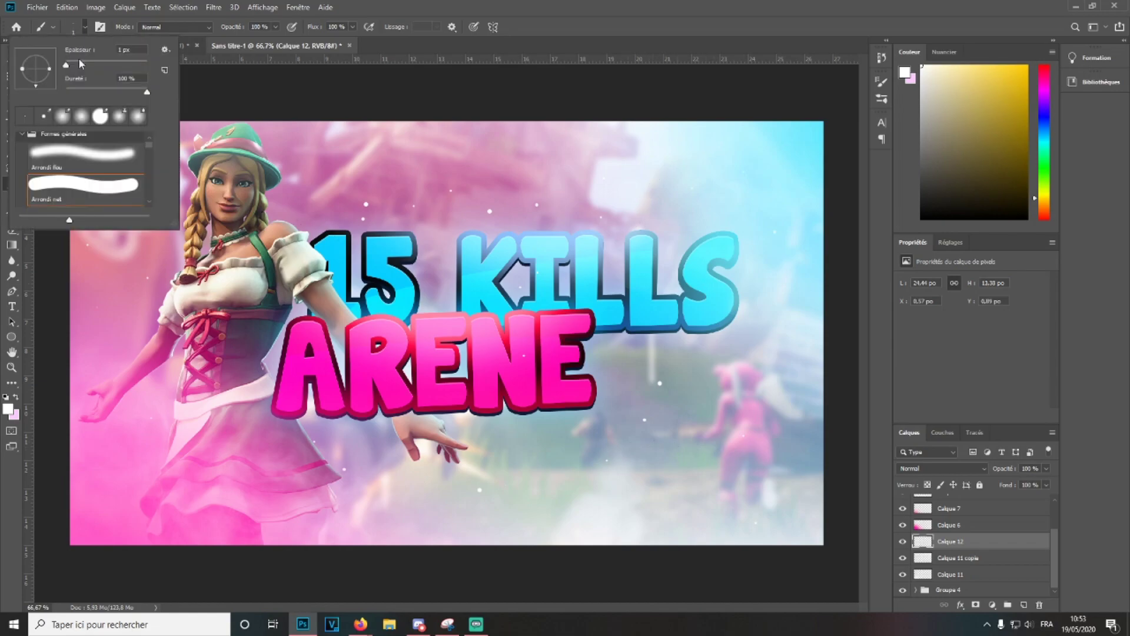
{"action": "left_click_drag", "start_coordinate": [145, 64], "coordinate": [142, 65]}
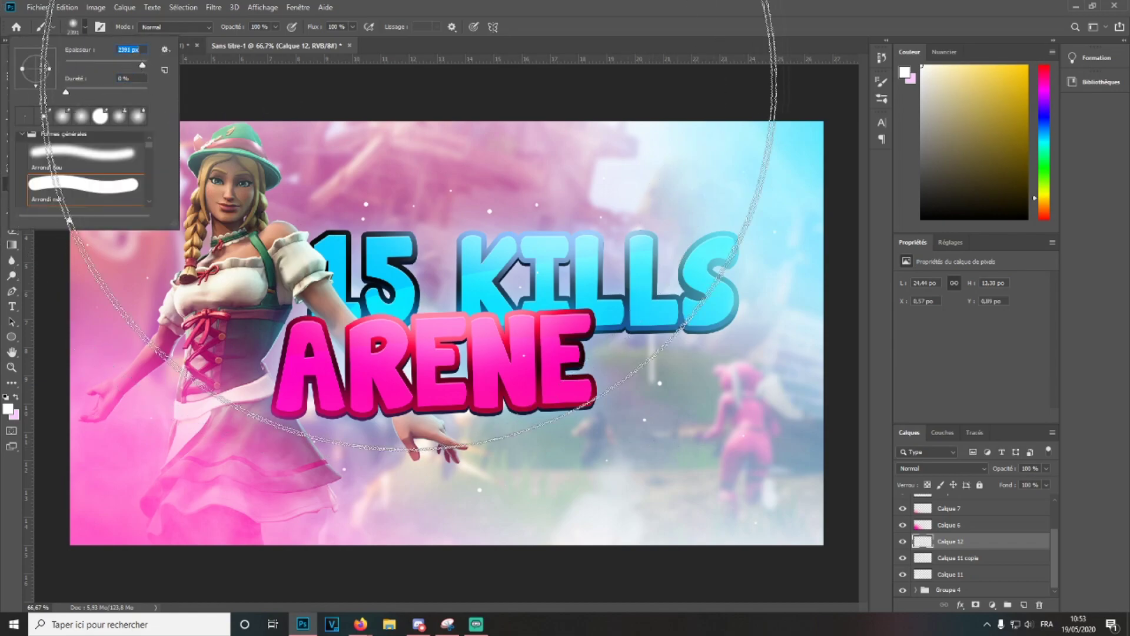
{"action": "left_click", "coordinate": [424, 100]}
{"action": "key", "text": "ctrl+z"}
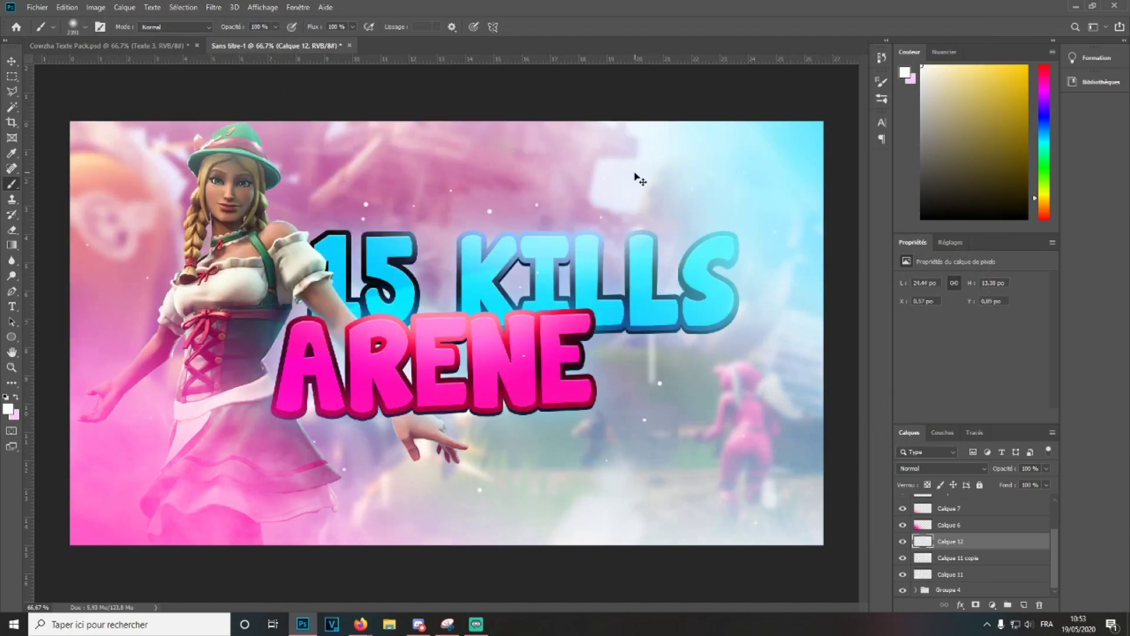
Step: On a new layer above Calque 10, select three light-ray shapes fanning down from the upper edge with the Polygonal Lasso
{"action": "key", "text": "ctrl+minus"}
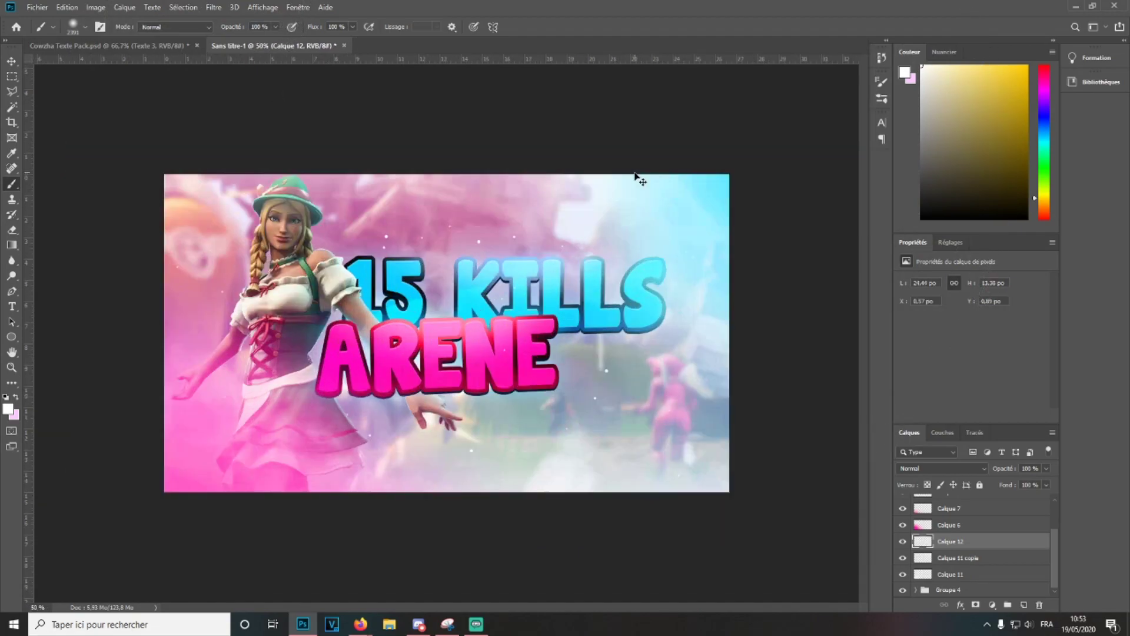
{"action": "scroll", "coordinate": [1001, 530], "scroll_direction": "up", "scroll_amount": 3}
{"action": "left_click", "coordinate": [971, 503]}
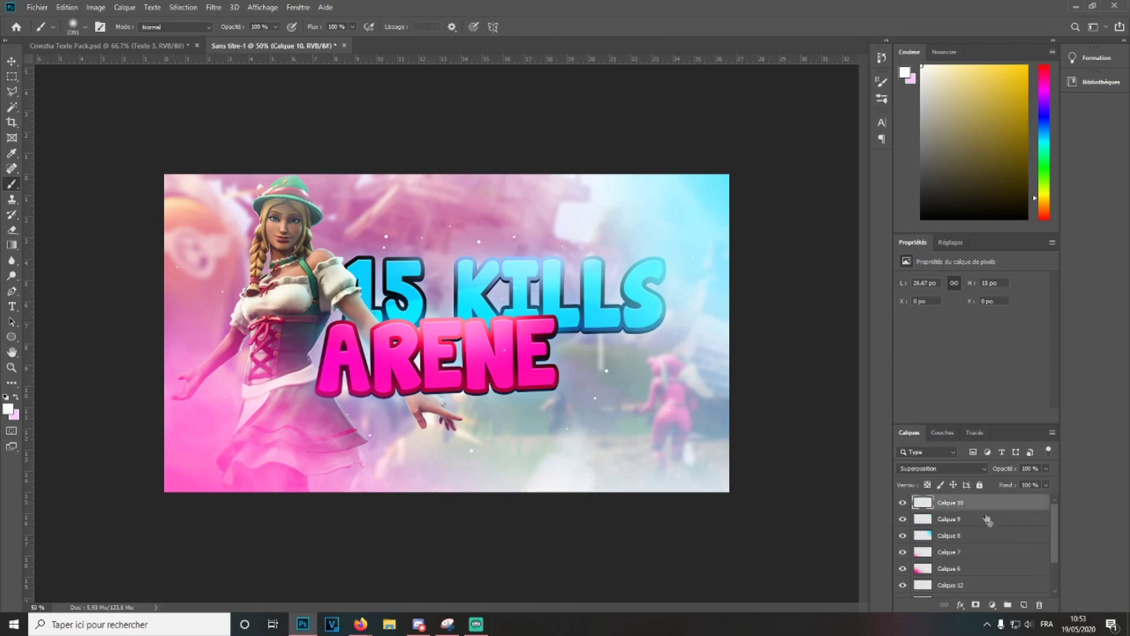
{"action": "left_click", "coordinate": [1025, 606]}
{"action": "left_click", "coordinate": [11, 91]}
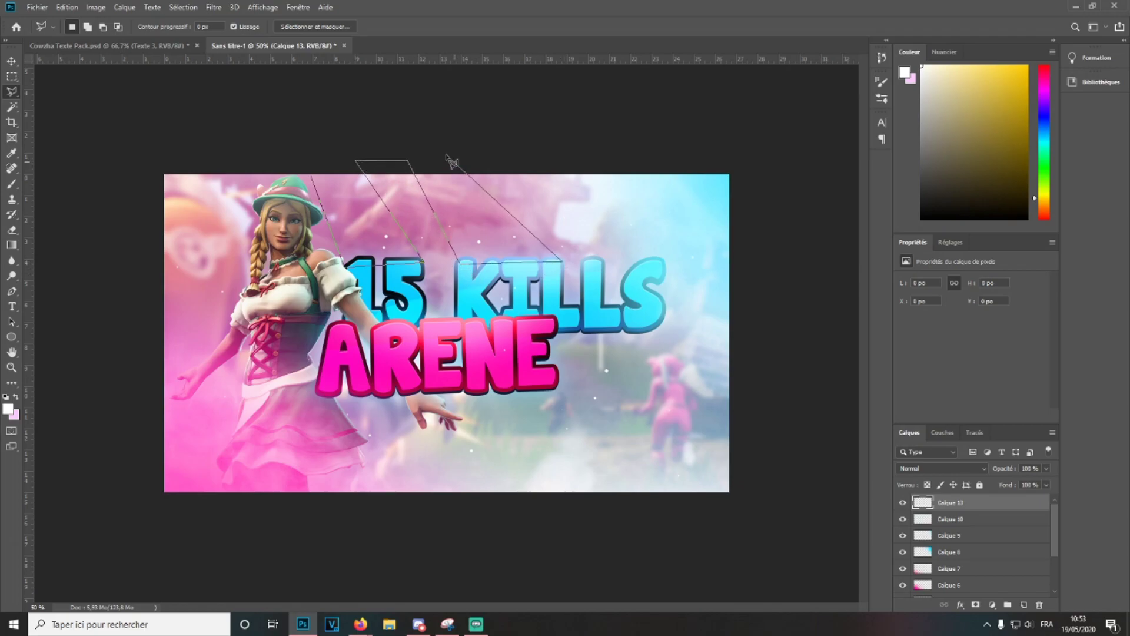
{"action": "left_click", "coordinate": [508, 150]}
{"action": "left_click", "coordinate": [287, 100]}
Step: Brush soft white light from above the image into the ray selection on Calque 13 and deselect
{"action": "key", "text": "b"}
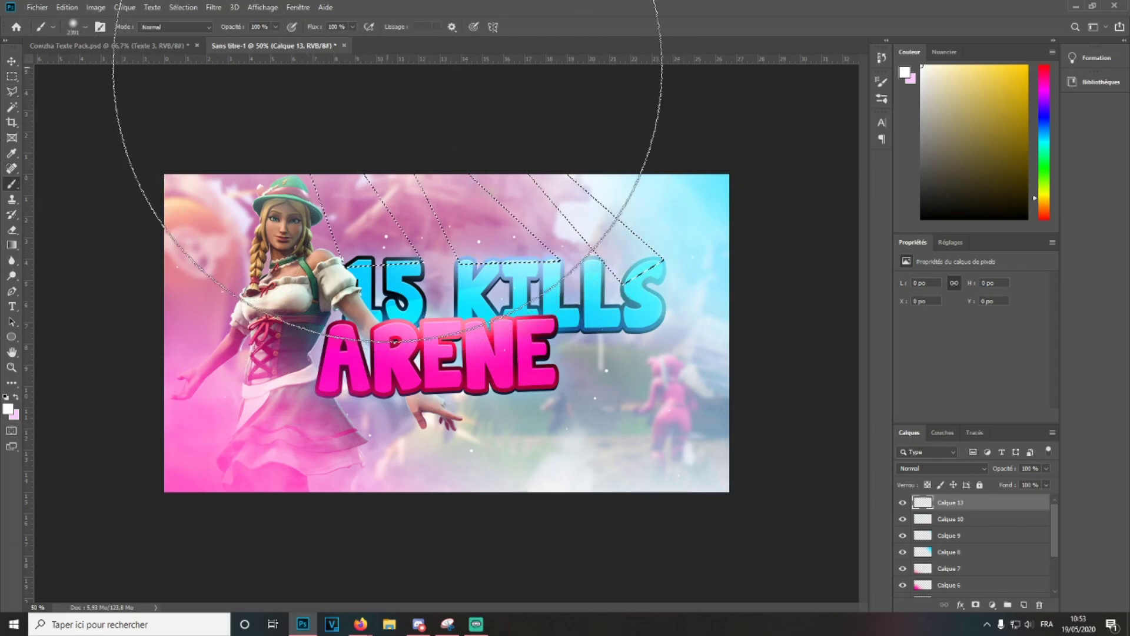
{"action": "key", "text": "ctrl+minus"}
{"action": "key", "text": "ctrl+minus"}
{"action": "key", "text": "ctrl+minus"}
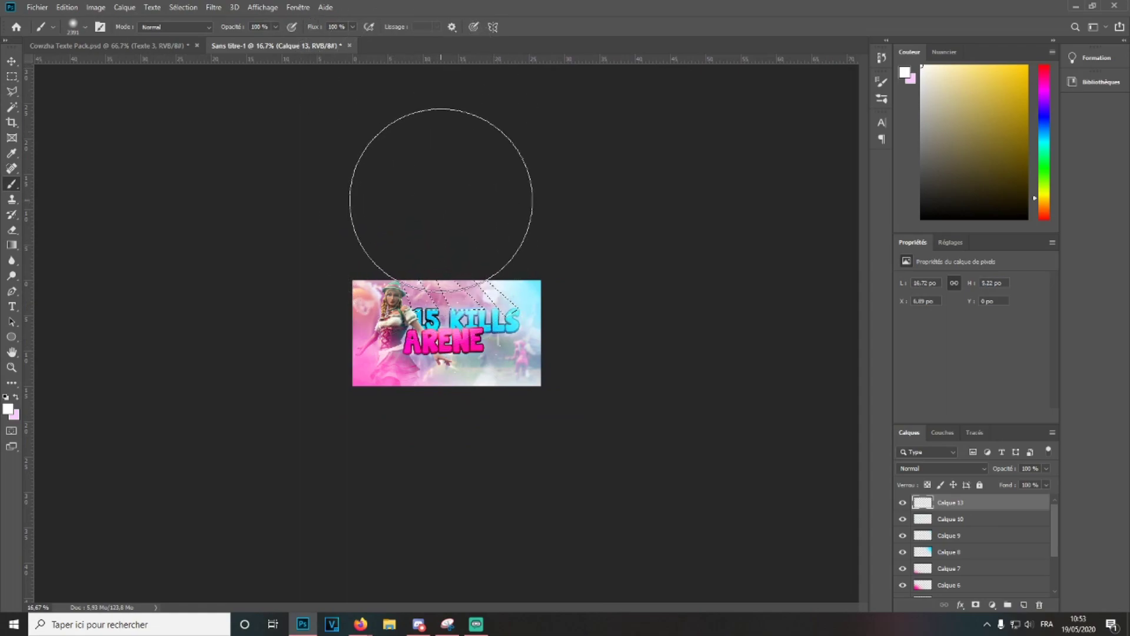
{"action": "left_click", "coordinate": [11, 76]}
{"action": "left_click", "coordinate": [349, 165]}
{"action": "key", "text": "ctrl+plus"}
{"action": "key", "text": "ctrl+plus"}
{"action": "key", "text": "ctrl+plus"}
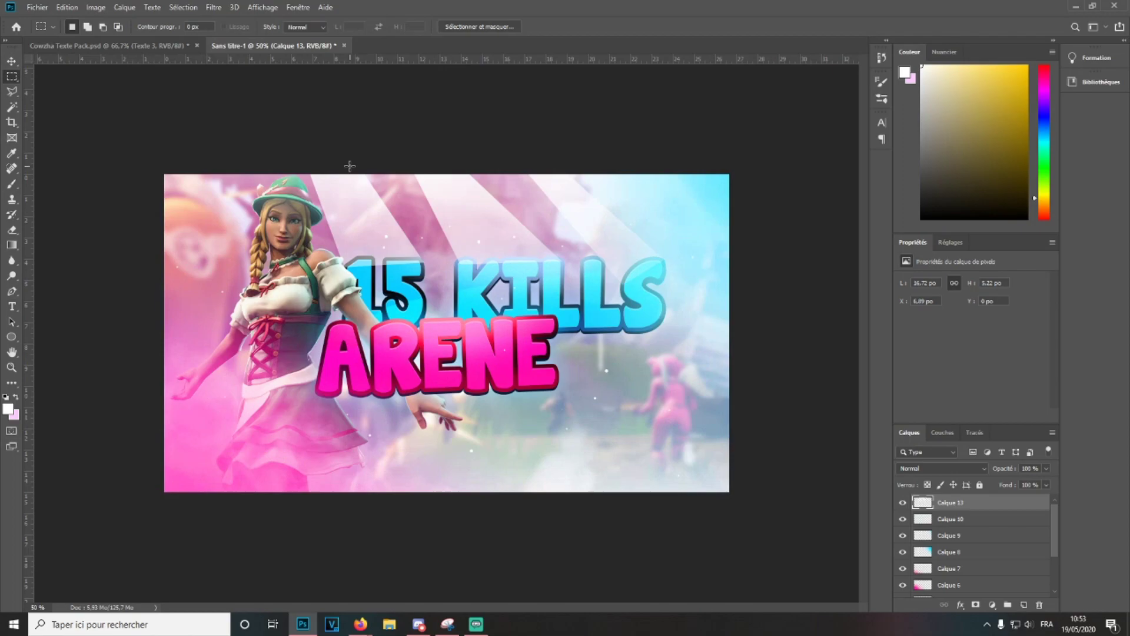
Step: Set the eraser to 188 px with 0 % hardness and soften the lower ends of the light rays
{"action": "left_click", "coordinate": [13, 230]}
{"action": "left_click", "coordinate": [84, 27]}
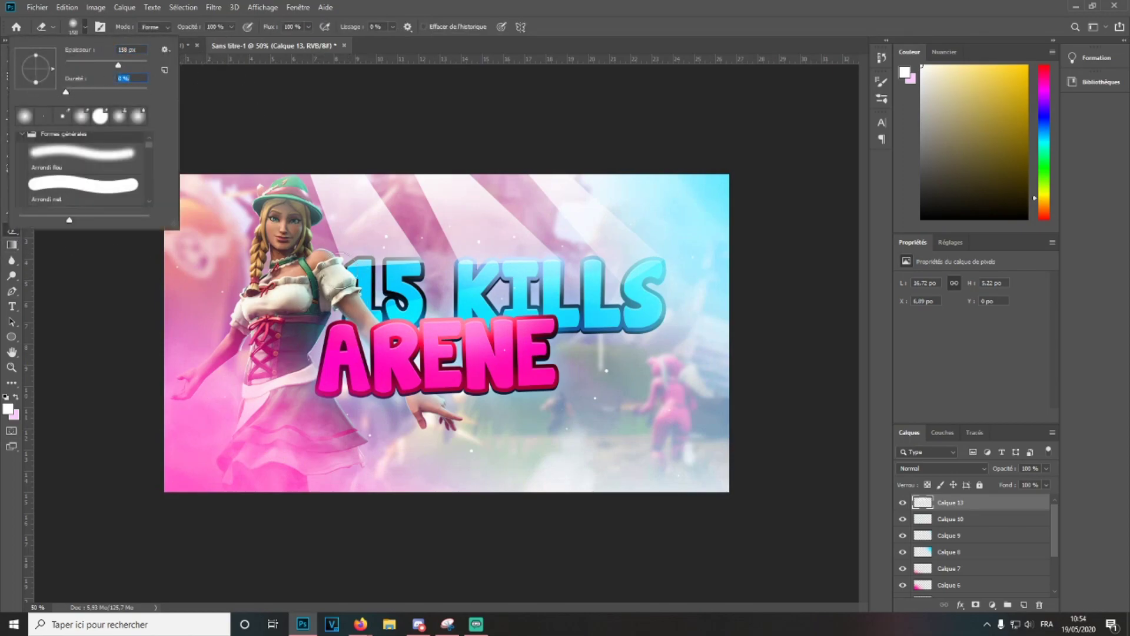
{"action": "key", "text": "Return"}
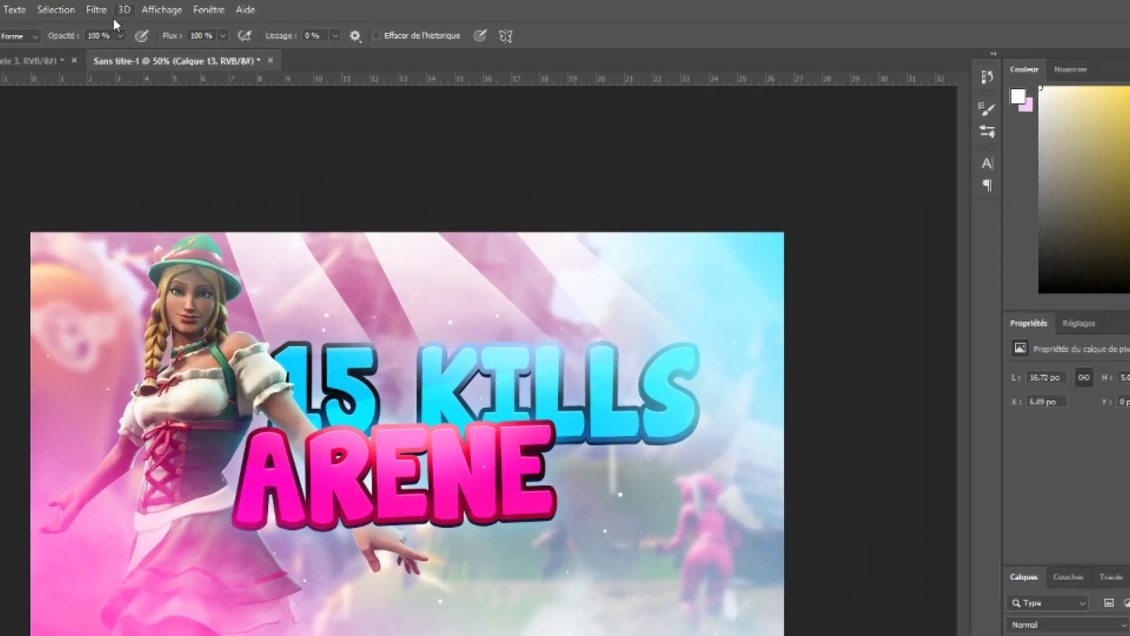
Step: Apply a Gaussian blur with a radius of about 4.5 pixels to the light rays on Calque 13
{"action": "left_click", "coordinate": [214, 7]}
{"action": "mouse_move", "coordinate": [147, 233]}
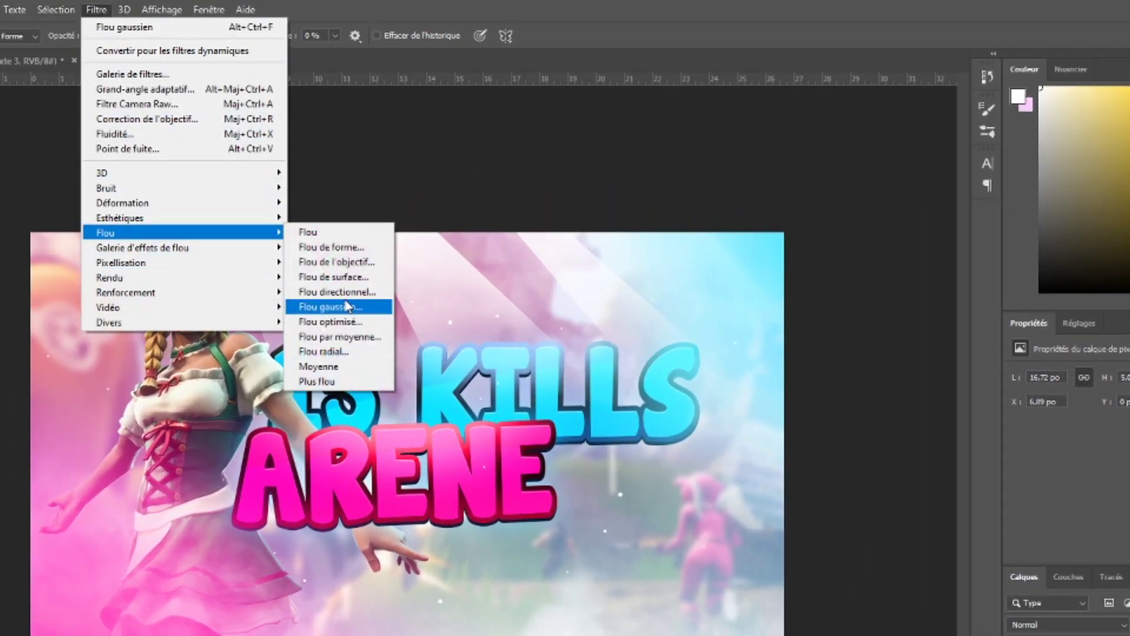
{"action": "left_click", "coordinate": [344, 307]}
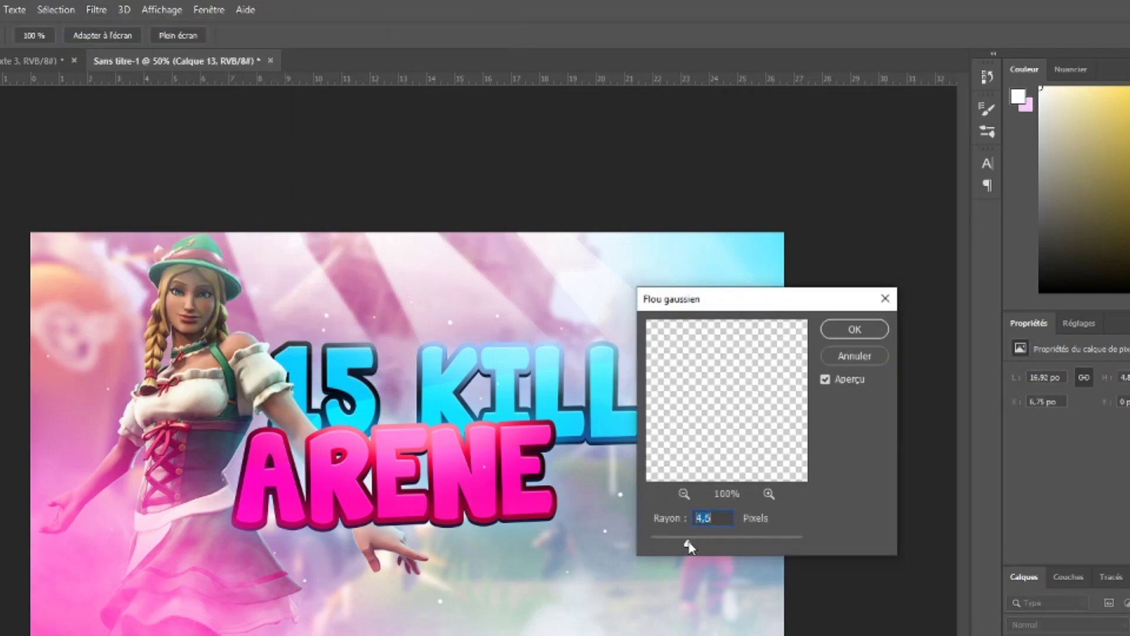
{"action": "left_click", "coordinate": [854, 329]}
{"action": "key", "text": "e"}
{"action": "left_click", "coordinate": [1030, 602]}
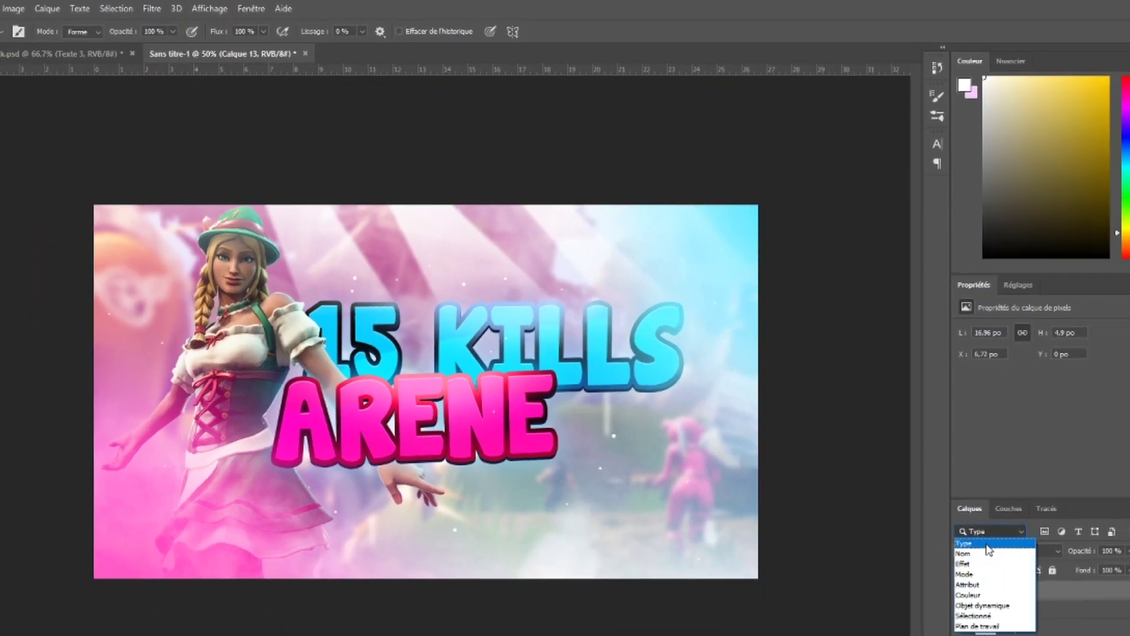
{"action": "left_click", "coordinate": [989, 544]}
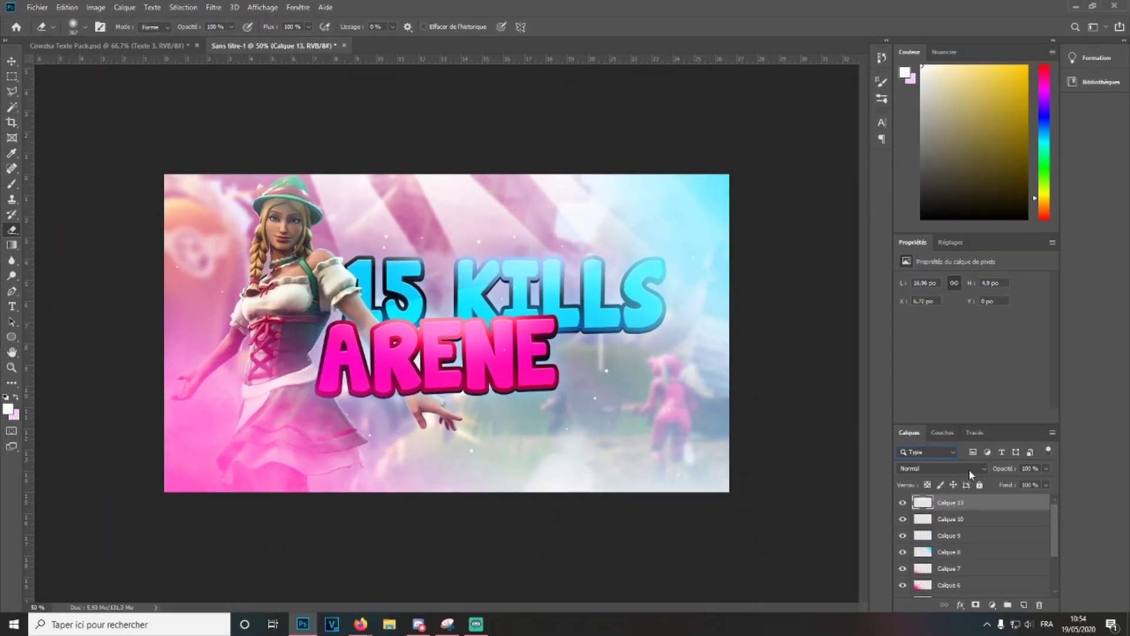
Step: Set the blend mode of the light-ray layer Calque 13 to Lumière tamisée
{"action": "left_click", "coordinate": [1001, 550]}
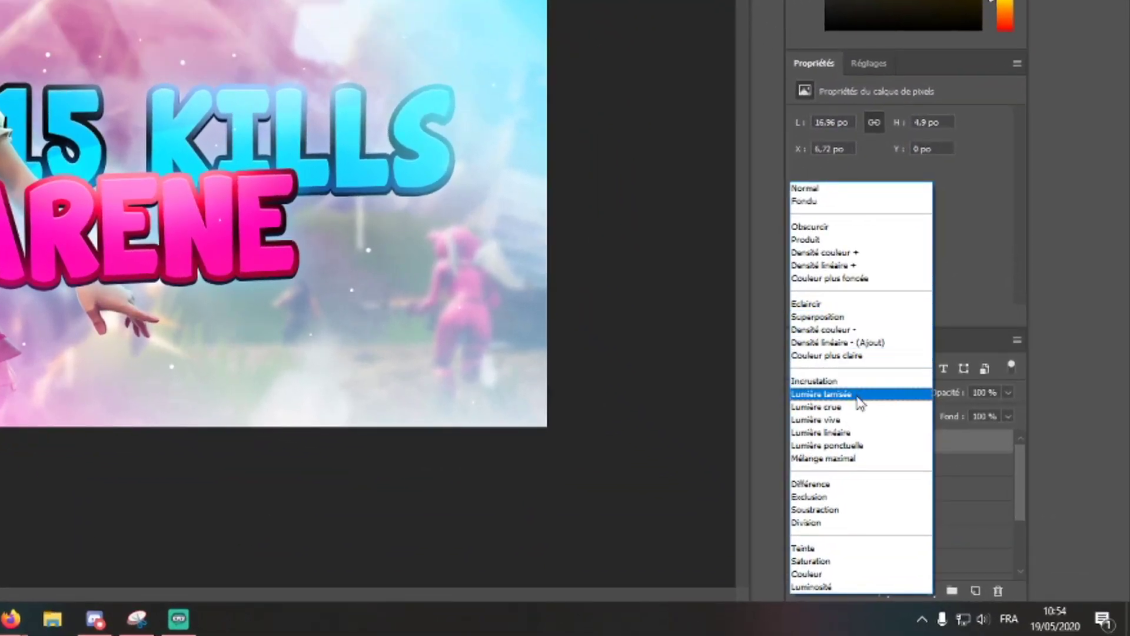
{"action": "left_click", "coordinate": [858, 401]}
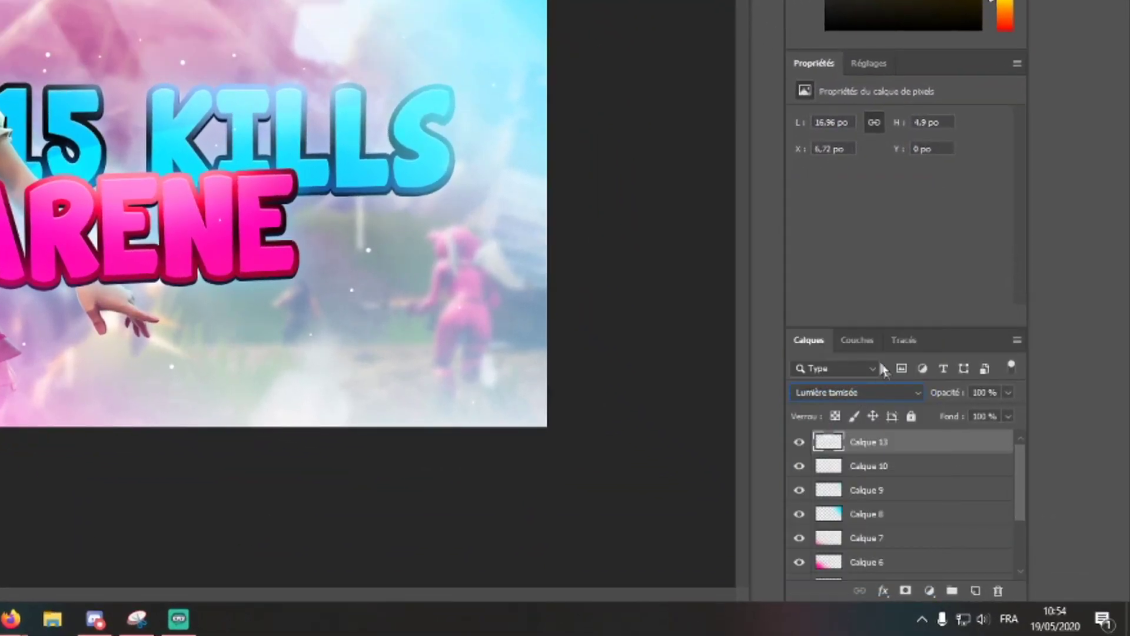
Step: On a new layer above Calque 13, paint a pale cream glow along the image's upper edge with a 1500 px brush at 0 % hardness
{"action": "left_click", "coordinate": [974, 591]}
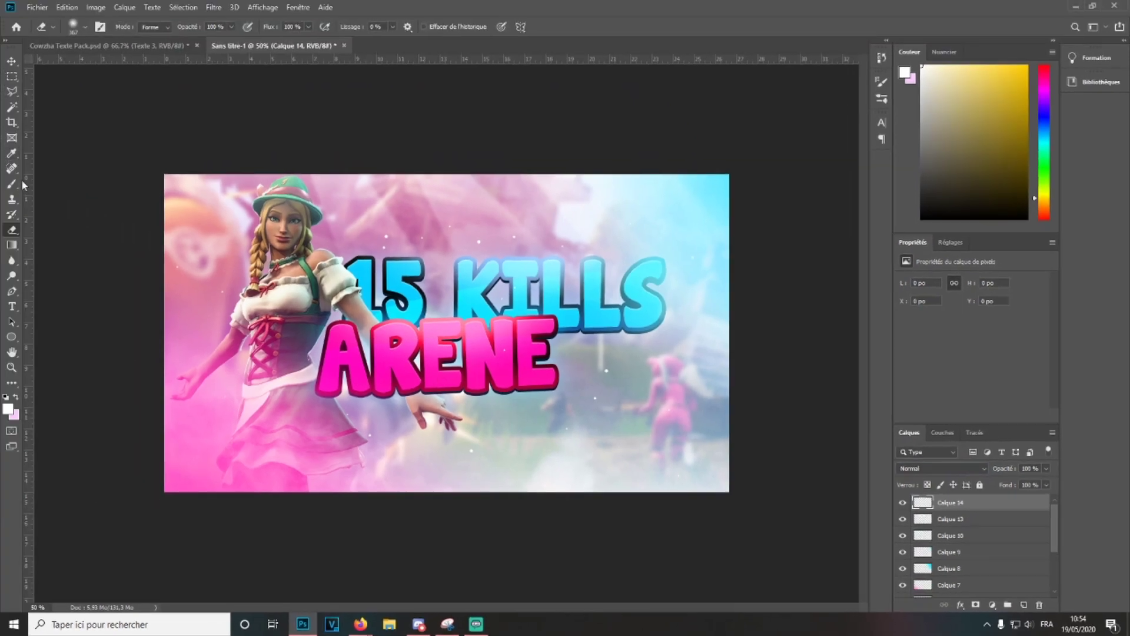
{"action": "left_click", "coordinate": [12, 183]}
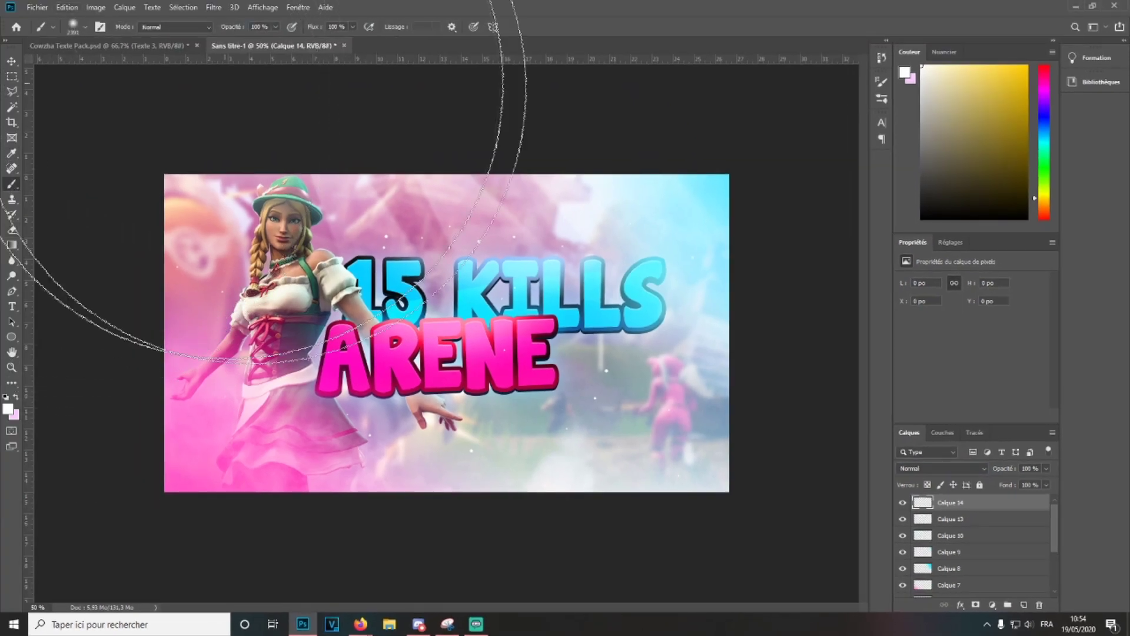
{"action": "left_click", "coordinate": [78, 25]}
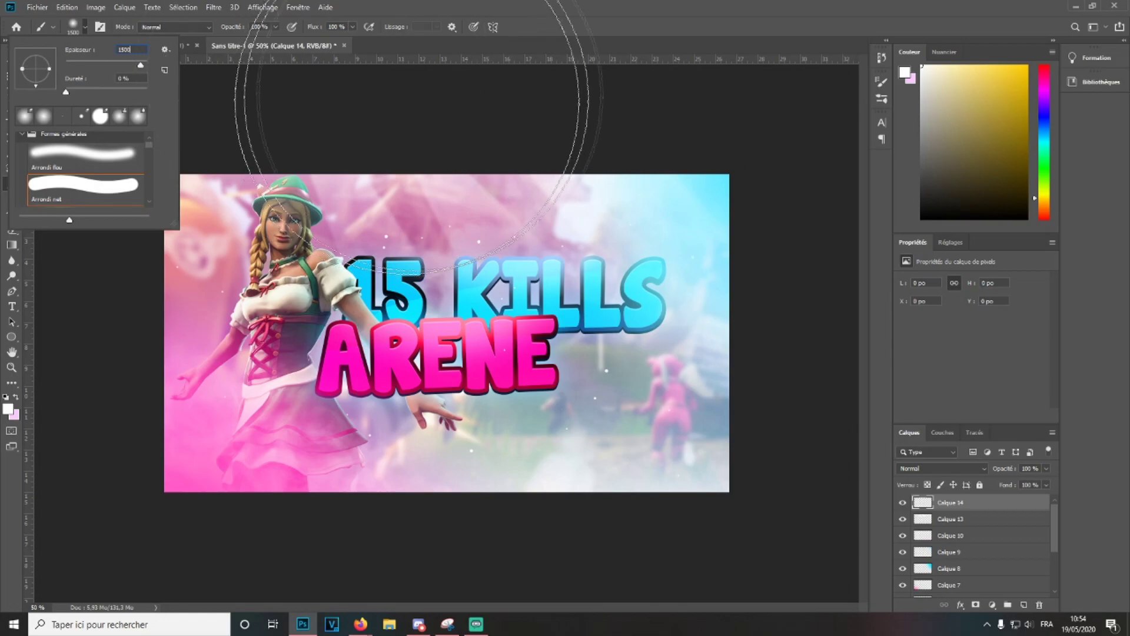
{"action": "left_click", "coordinate": [946, 74]}
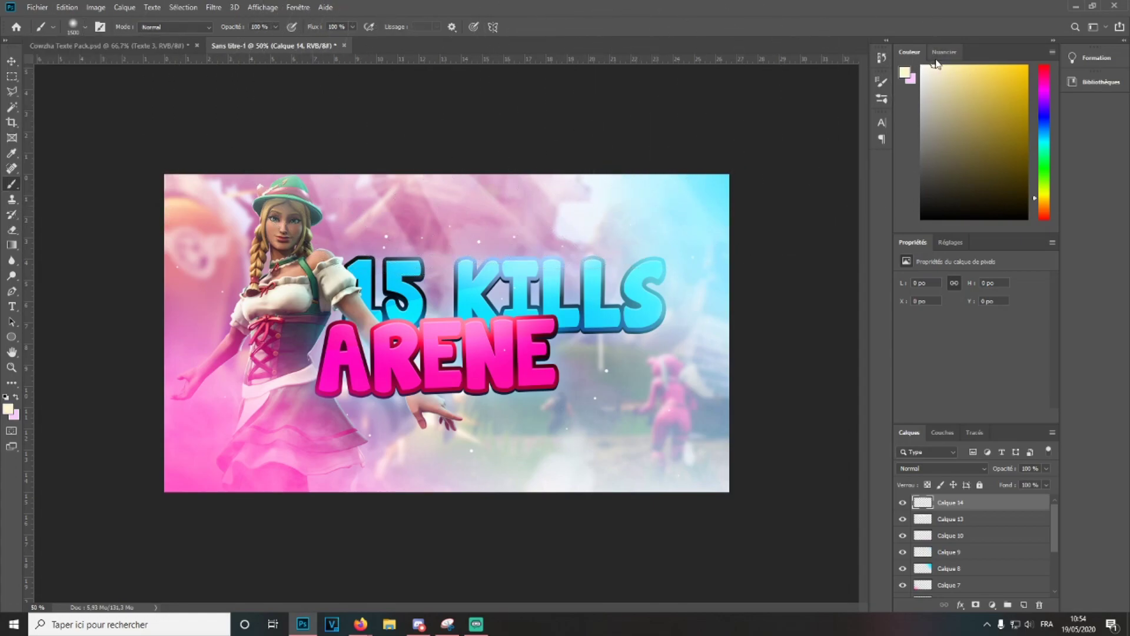
{"action": "key", "text": "ctrl+minus"}
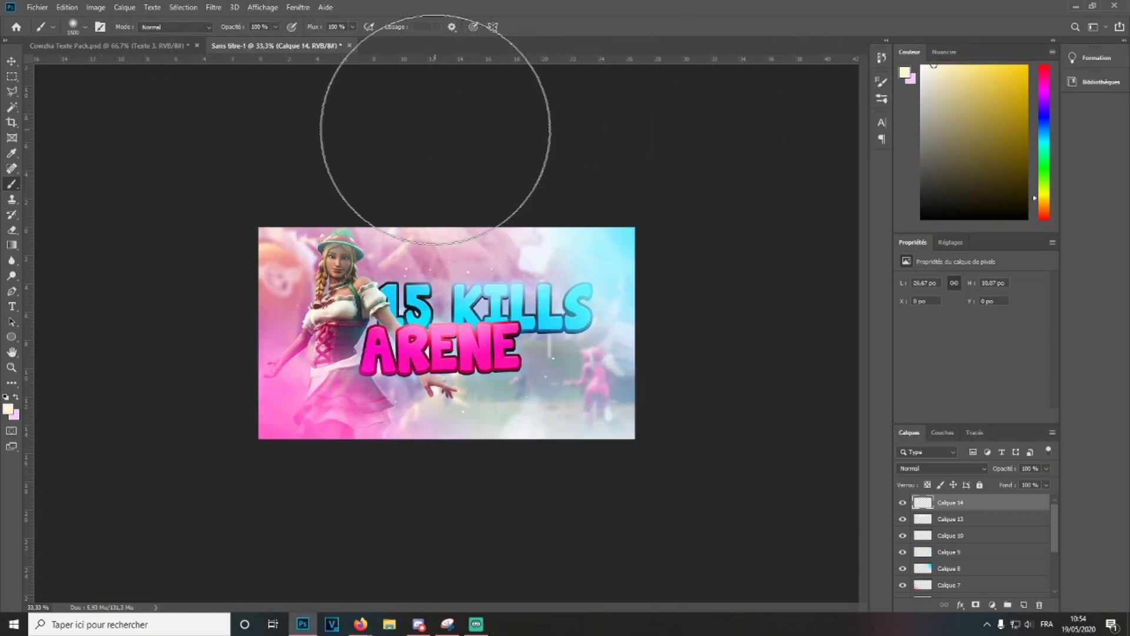
Step: Set the blend mode of the cream glow layer Calque 14 to Superposition
{"action": "left_click", "coordinate": [942, 468]}
{"action": "left_click", "coordinate": [930, 416]}
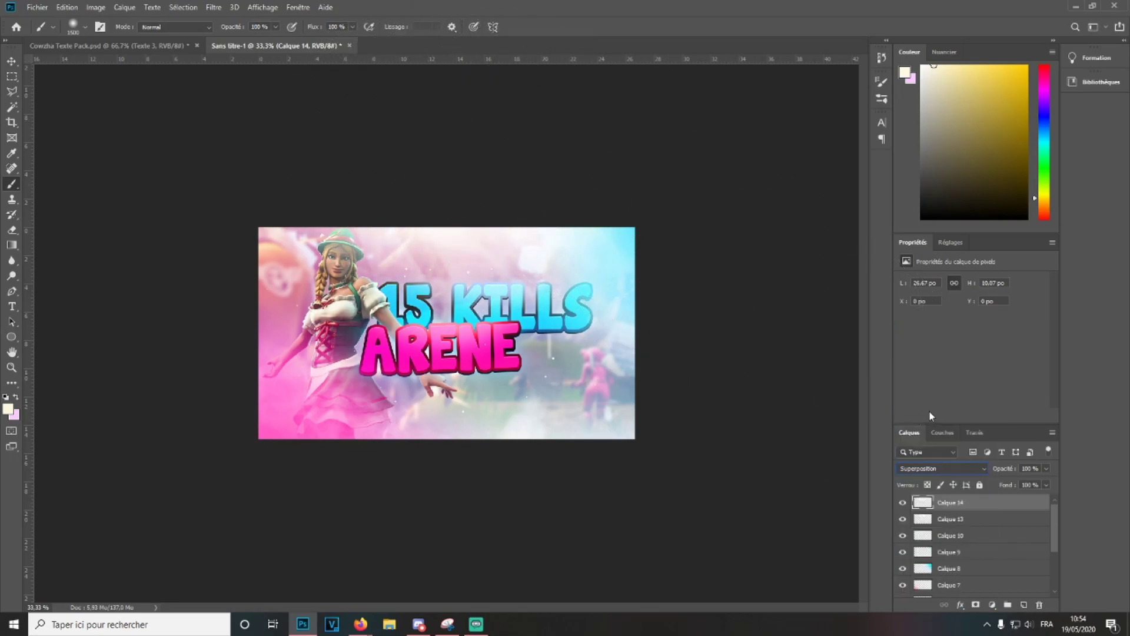
{"action": "key", "text": "ctrl+plus"}
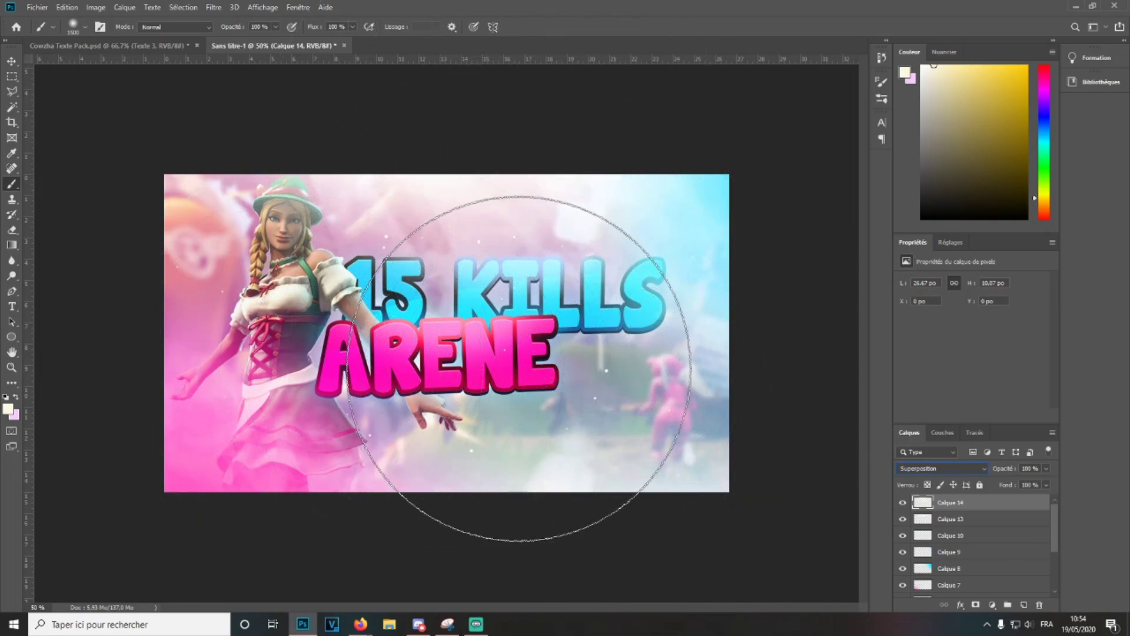
{"action": "key", "text": "ctrl+minus"}
{"action": "key", "text": "ctrl+minus"}
{"action": "key", "text": "ctrl+plus"}
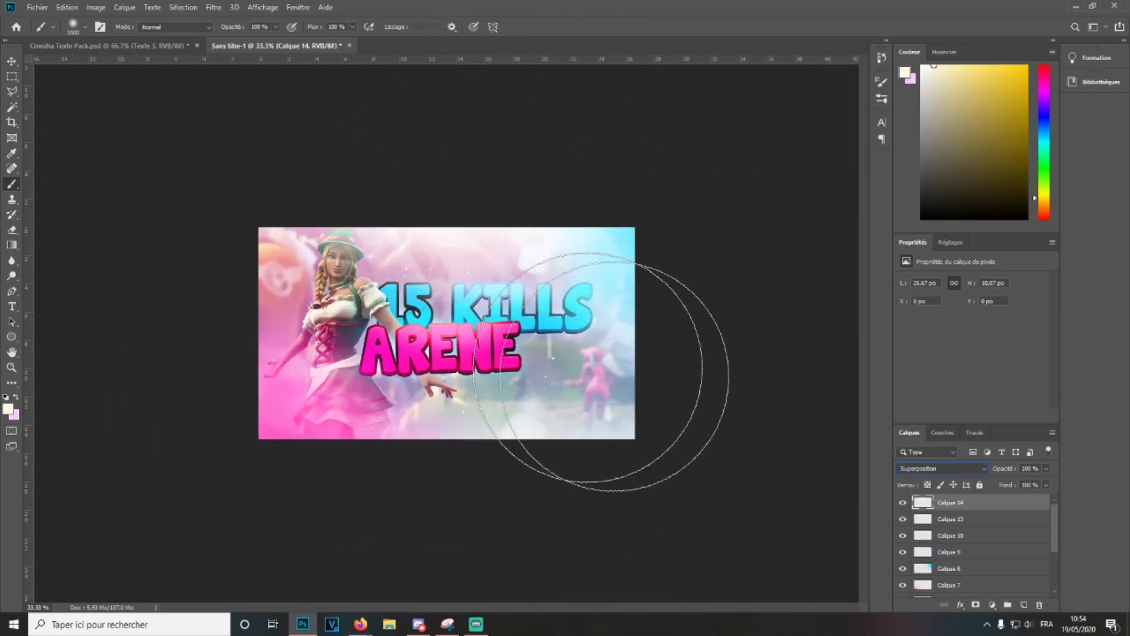
Step: Select all layers from Calque 14 down to the lowest one and group them
{"action": "scroll", "coordinate": [981, 528], "scroll_direction": "down", "scroll_amount": 3}
{"action": "left_click", "coordinate": [964, 591], "text": "shift"}
{"action": "key", "text": "ctrl+g"}
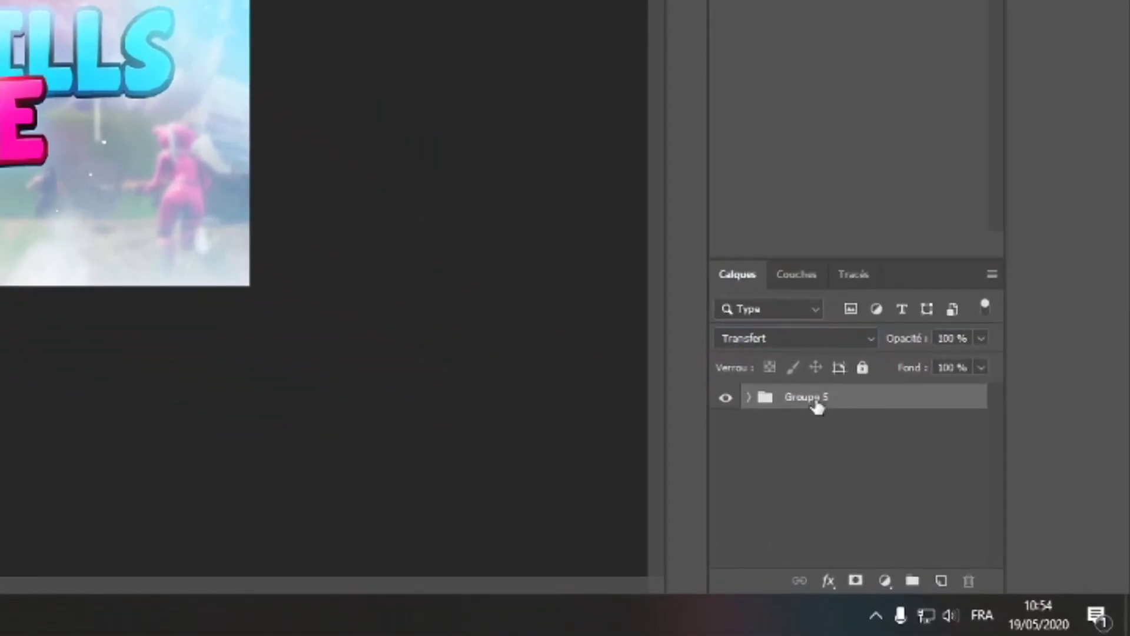
Step: Duplicate Groupe 5 and merge the copy into a single layer
{"action": "key", "text": "ctrl+j"}
{"action": "right_click", "coordinate": [845, 404]}
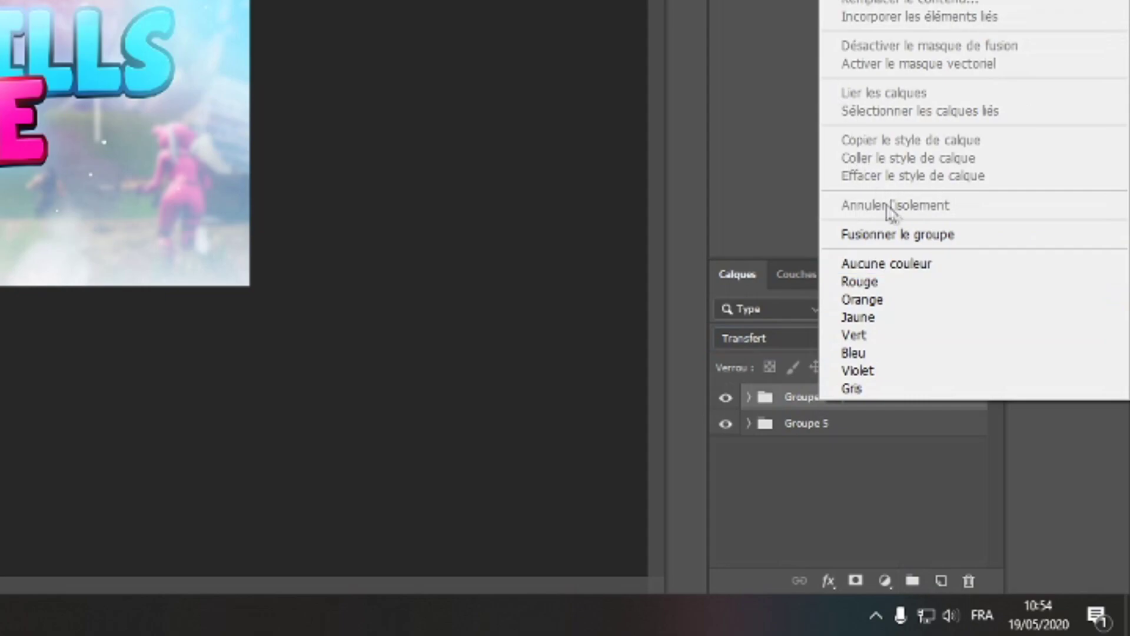
{"action": "left_click", "coordinate": [895, 235]}
Step: In the Camera Raw filter on the merged copy, set temperature -20, tint -12, exposure -0.60, highlights +21, shadows -2 and whites +5
{"action": "left_click", "coordinate": [211, 3]}
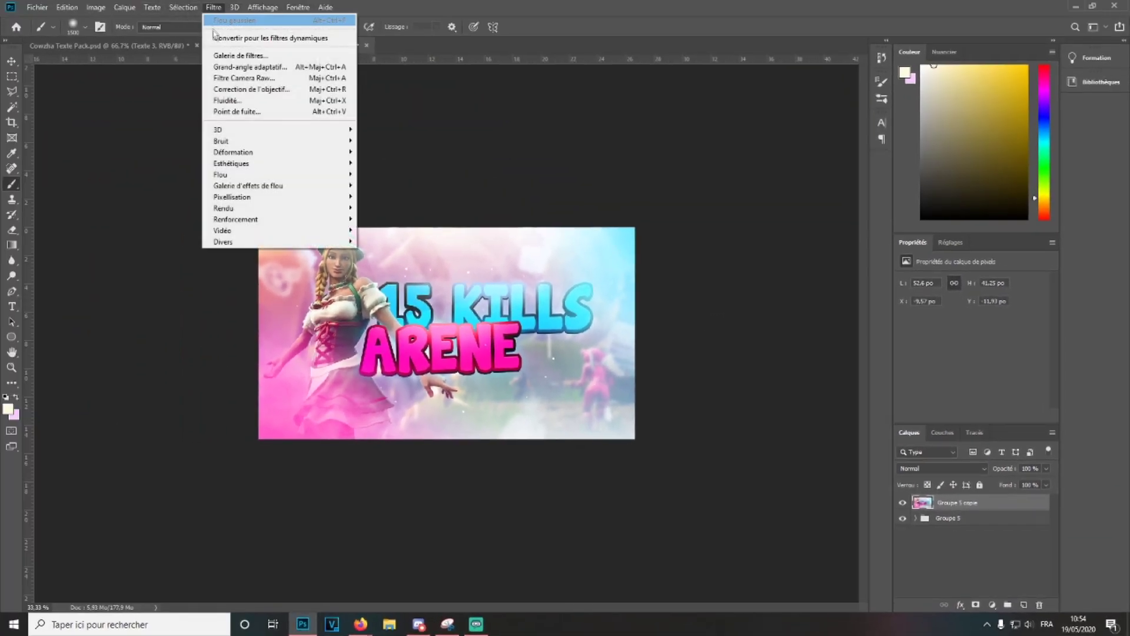
{"action": "left_click", "coordinate": [236, 86]}
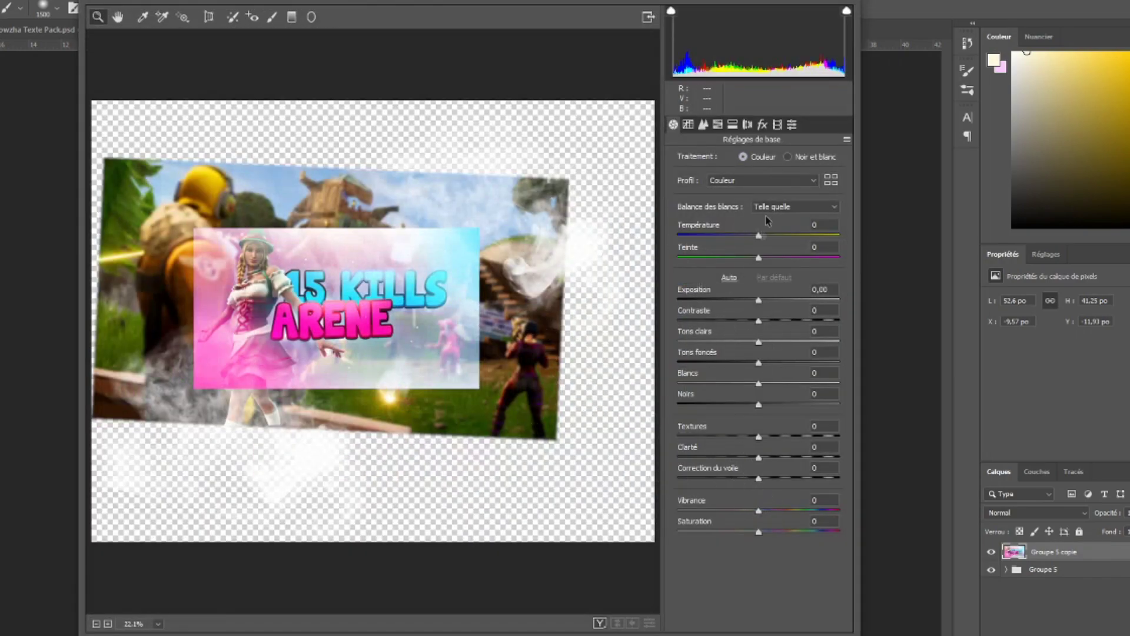
{"action": "left_click_drag", "start_coordinate": [759, 238], "coordinate": [761, 364]}
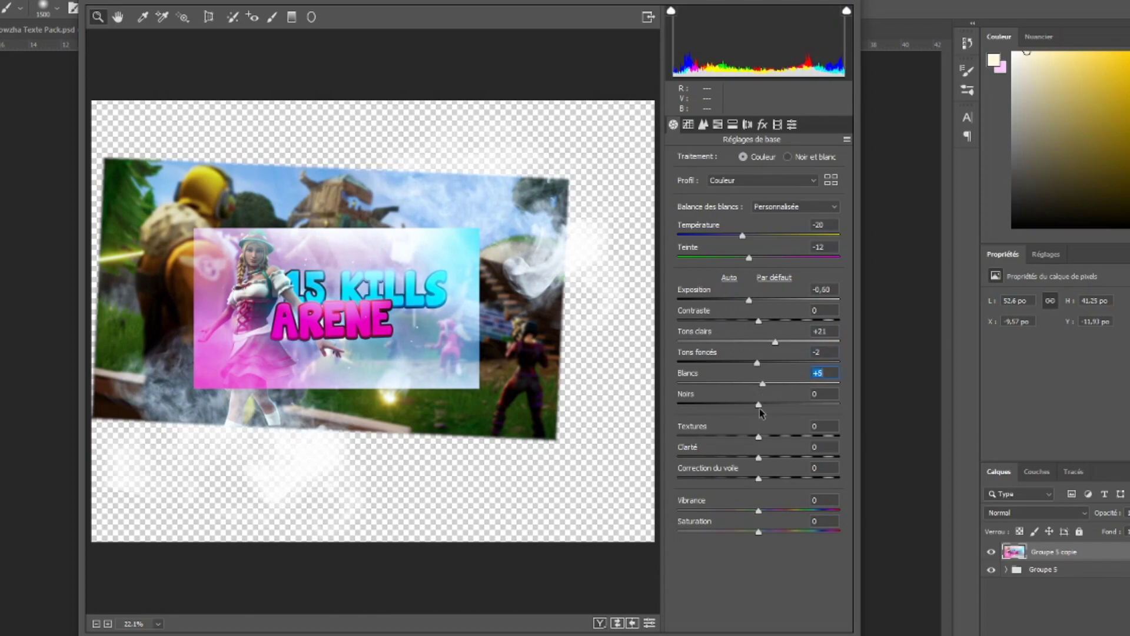
Step: Set the Camera Raw texture to +100, clarity to +18, dehaze to +38, vibrance to +3 and saturation to -22
{"action": "left_click_drag", "start_coordinate": [765, 434], "coordinate": [889, 441]}
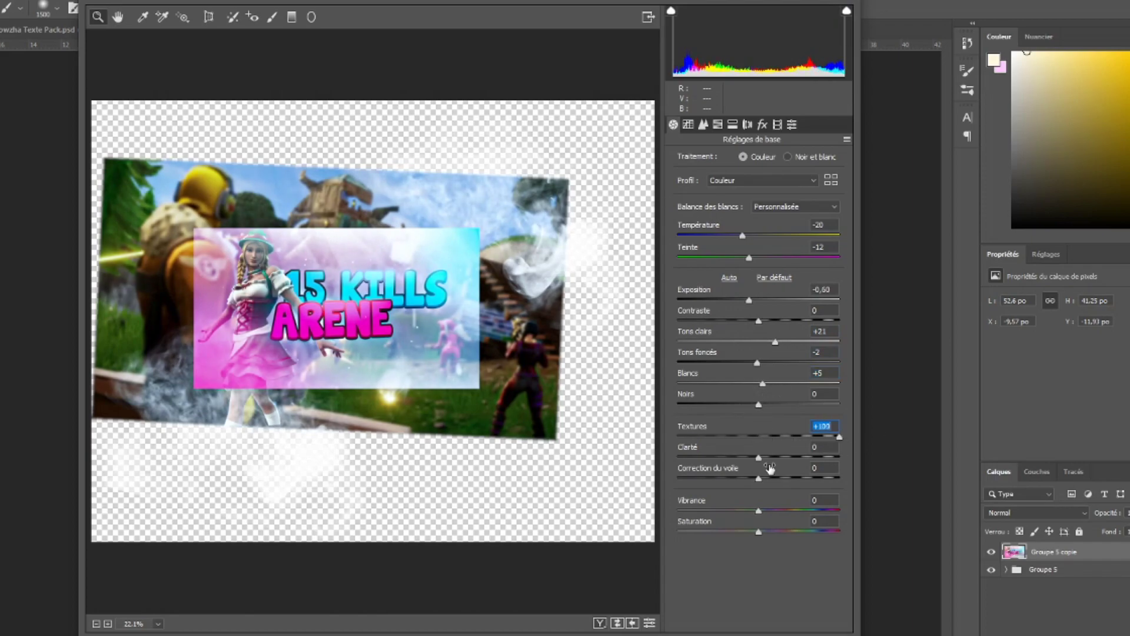
{"action": "left_click_drag", "start_coordinate": [765, 459], "coordinate": [789, 483]}
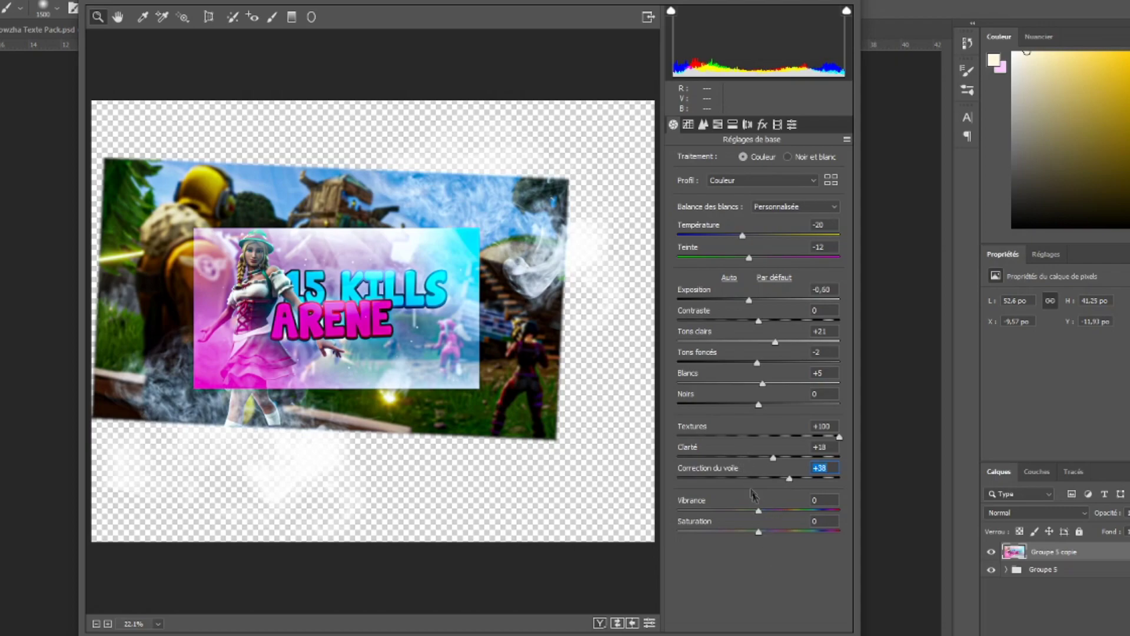
{"action": "left_click_drag", "start_coordinate": [766, 514], "coordinate": [741, 532]}
{"action": "left_click_drag", "start_coordinate": [757, 510], "coordinate": [760, 510]}
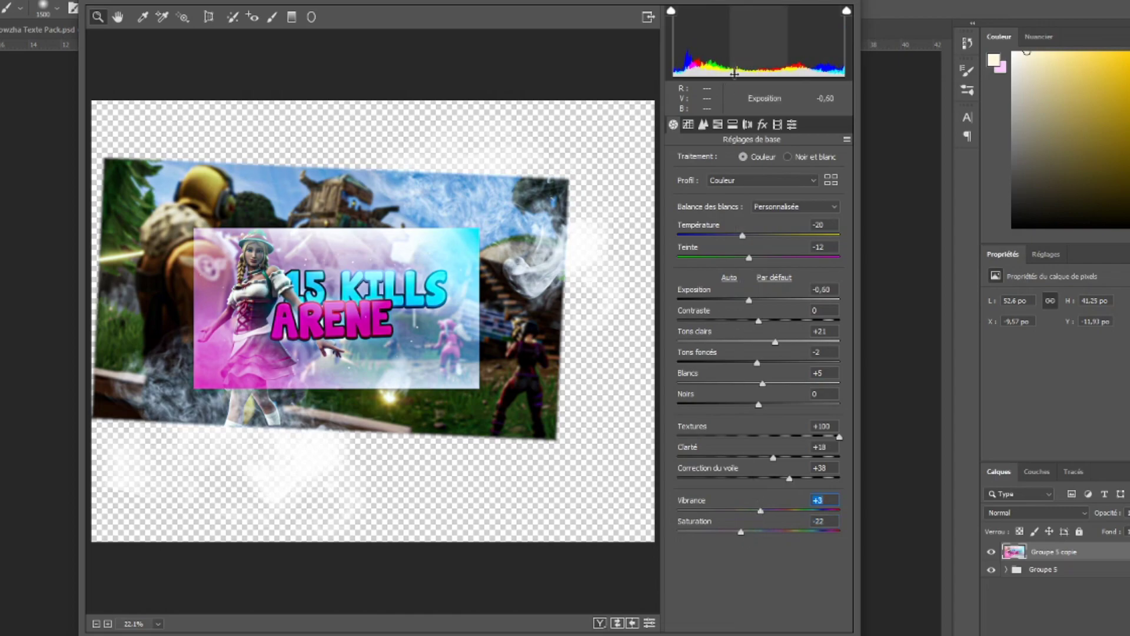
Step: Add grain with an amount of 45 and slightly reduced roughness, and apply the Camera Raw filter
{"action": "left_click", "coordinate": [762, 125]}
{"action": "left_click_drag", "start_coordinate": [677, 183], "coordinate": [749, 183]}
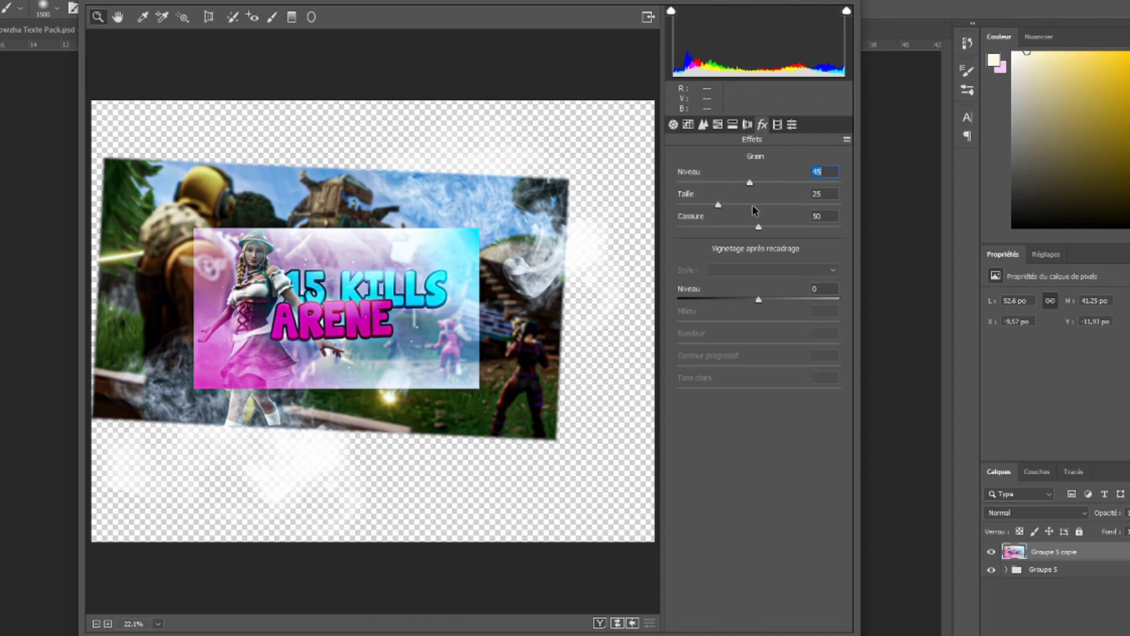
{"action": "left_click_drag", "start_coordinate": [768, 219], "coordinate": [754, 218]}
{"action": "key", "text": "Return"}
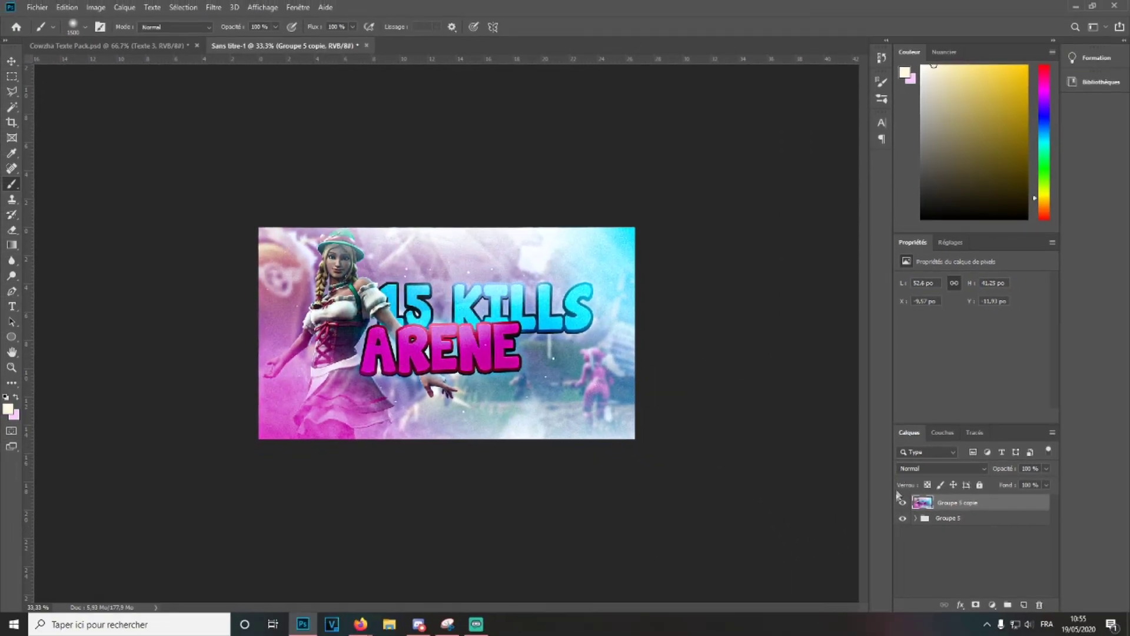
Step: Toggle the visibility of Groupe 5 copie to compare the thumbnail before and after the Camera Raw grading
{"action": "left_click", "coordinate": [900, 504]}
{"action": "left_click", "coordinate": [900, 504]}
{"action": "left_click", "coordinate": [899, 504]}
{"action": "left_click", "coordinate": [900, 504]}
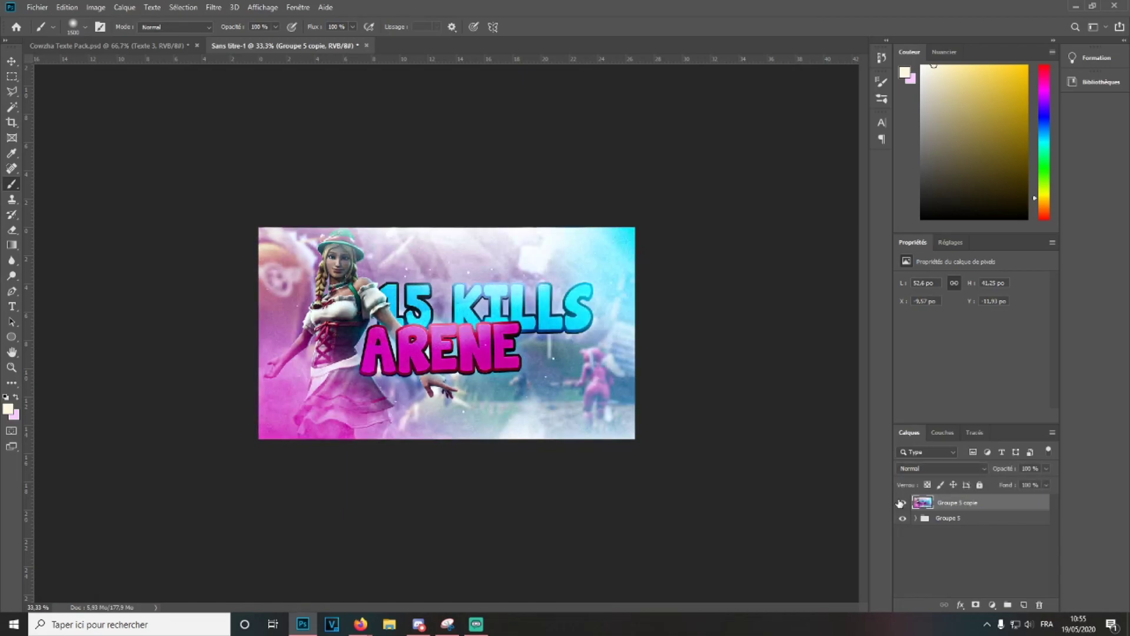